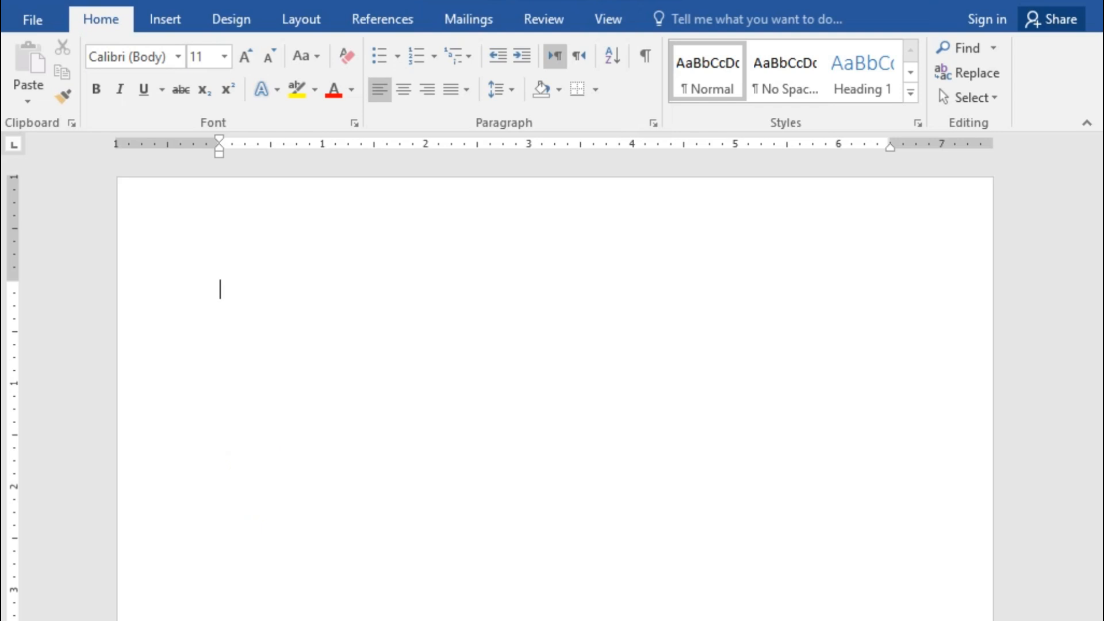
# Enter the question "How many Colros are there?" on the first line of the blank document.
pyautogui.write('How many ')
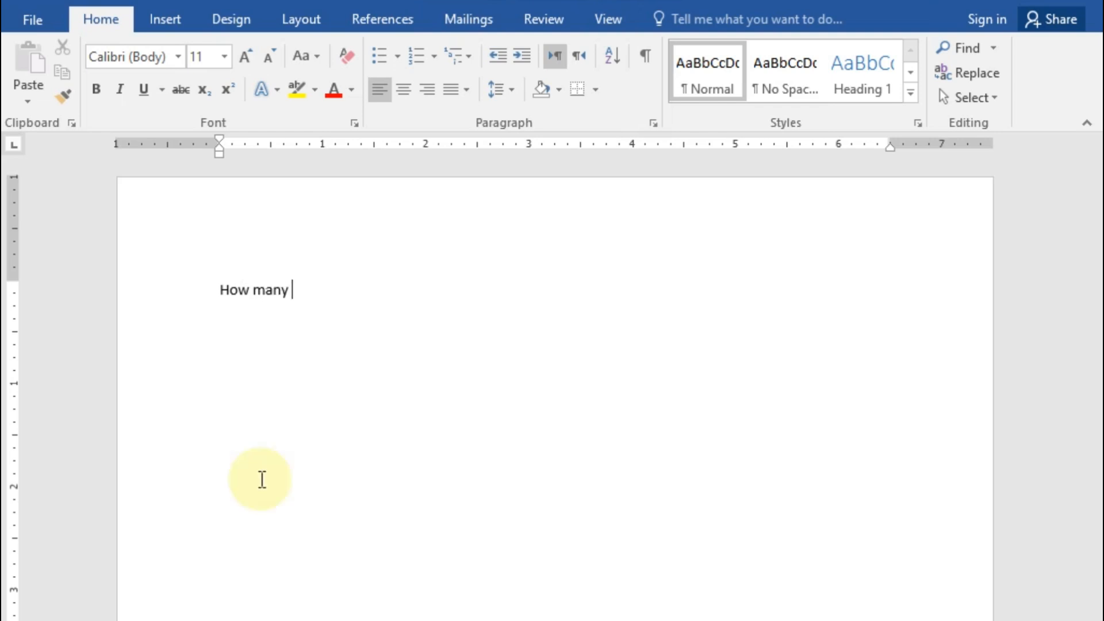
pyautogui.write('Colros ')
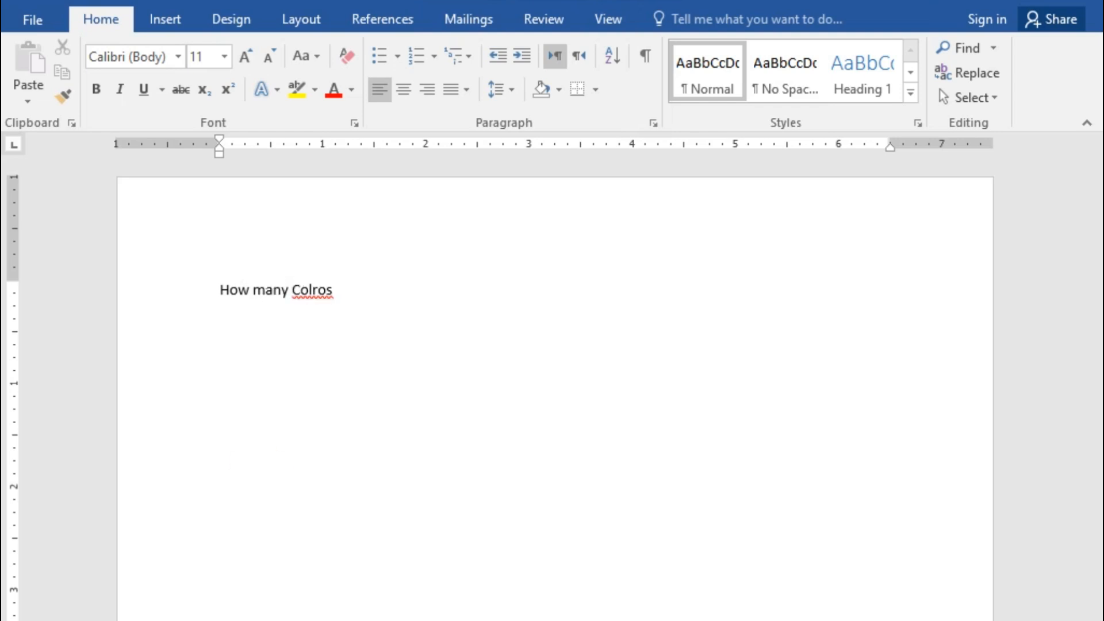
pyautogui.write('are therte')
pyautogui.press('BackSpace')
pyautogui.press('BackSpace')
pyautogui.write('e?')
pyautogui.scroll(6, 362, 416)
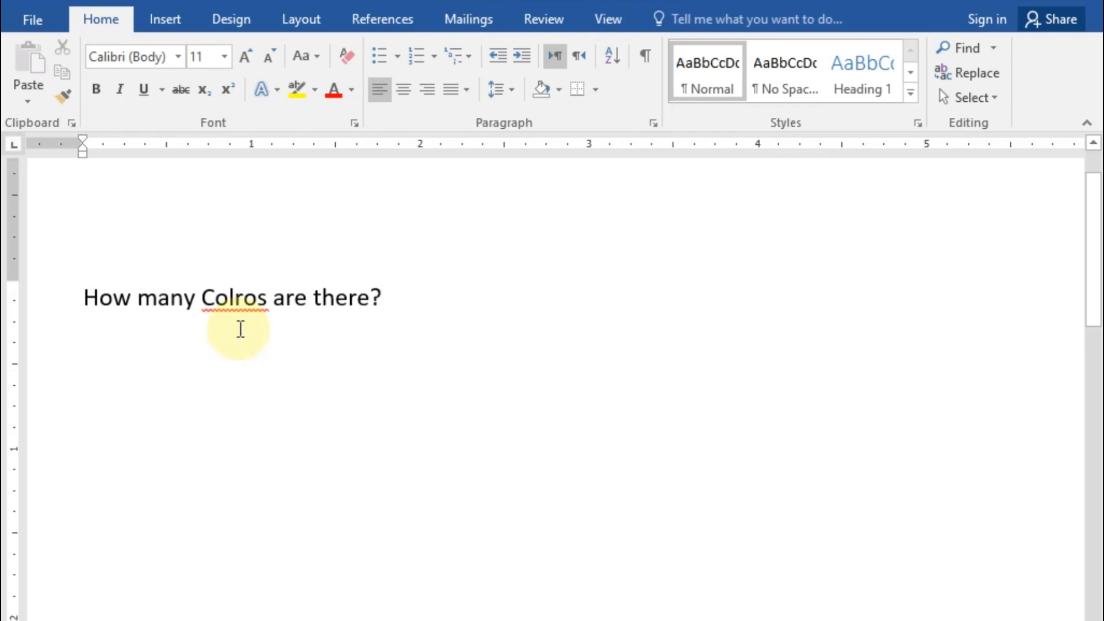
# Correct the misspelled word "Colros" in the question to the suggested spelling "Colors".
pyautogui.moveTo(202, 305); pyautogui.dragTo(259, 316)
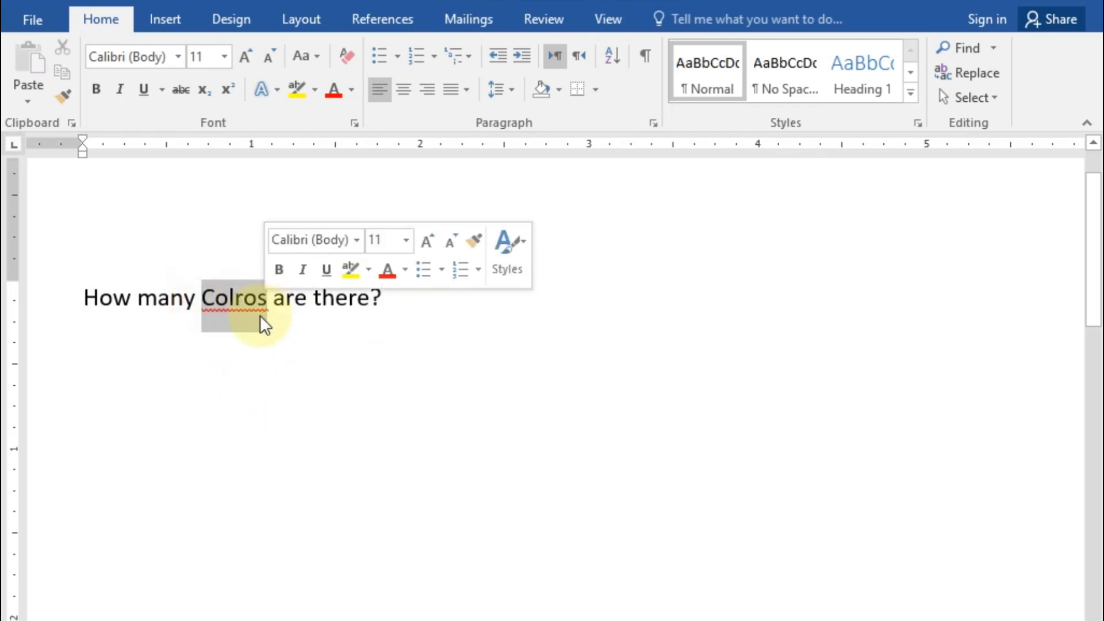
pyautogui.click(230, 302)
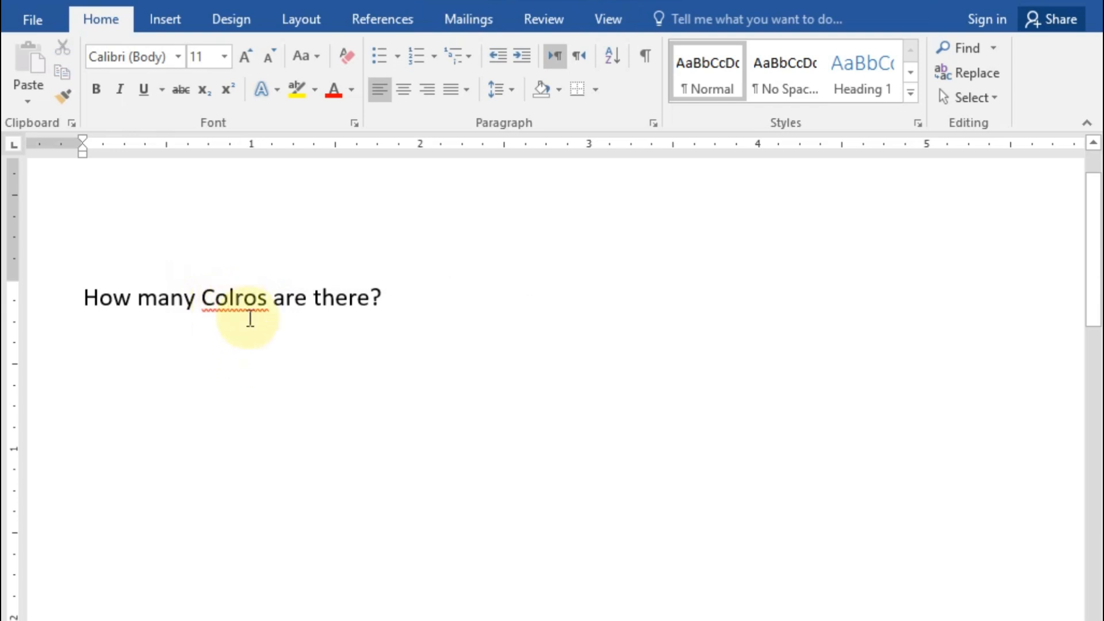
pyautogui.rightClick(238, 298)
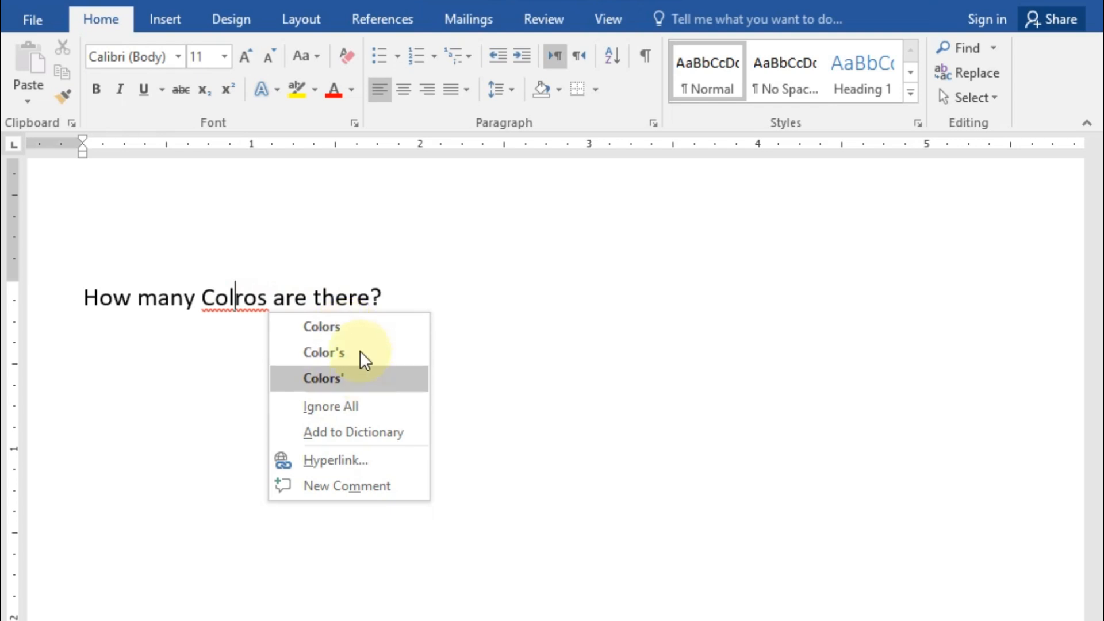
pyautogui.click(359, 328)
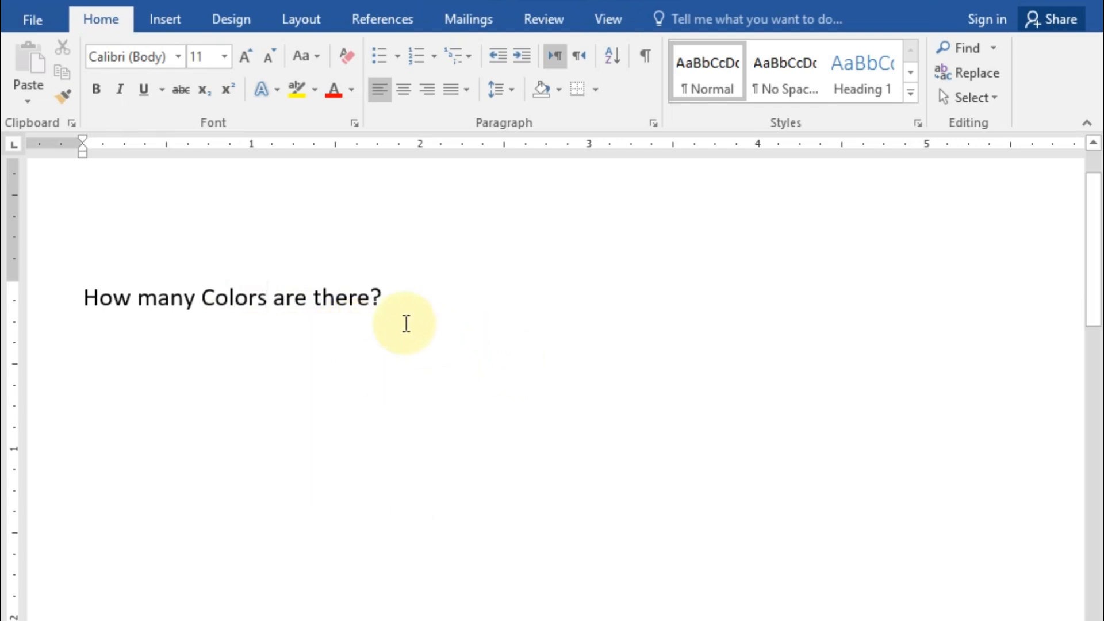
pyautogui.click(406, 289)
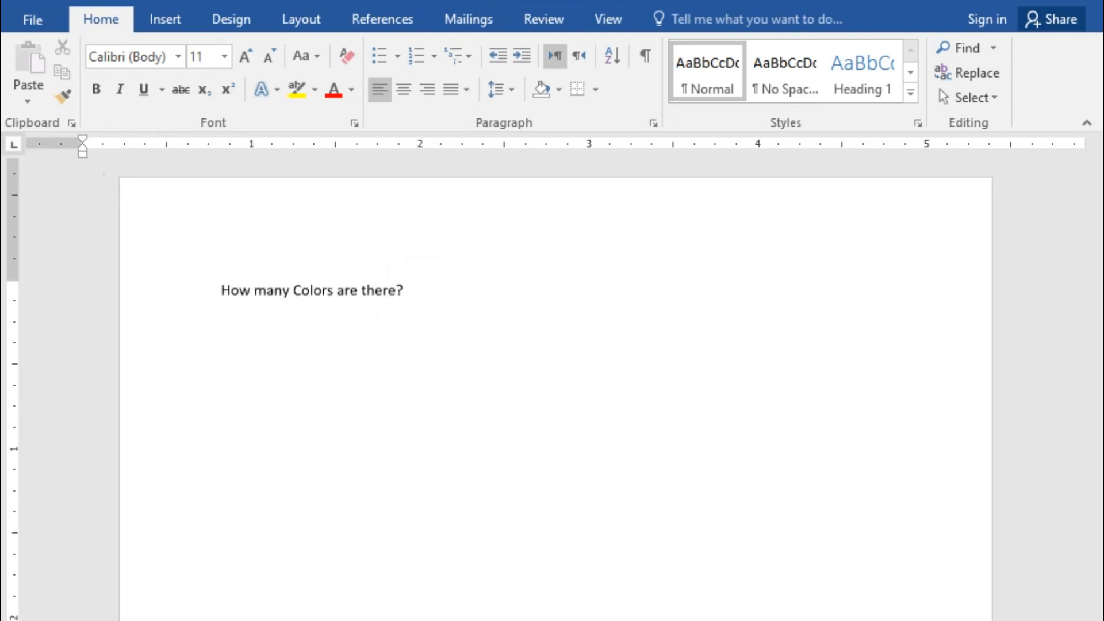
# Add "One" on a new line below the question and replace it with "Ten", leaving an empty line beneath.
pyautogui.click(431, 304)
pyautogui.press('Return')
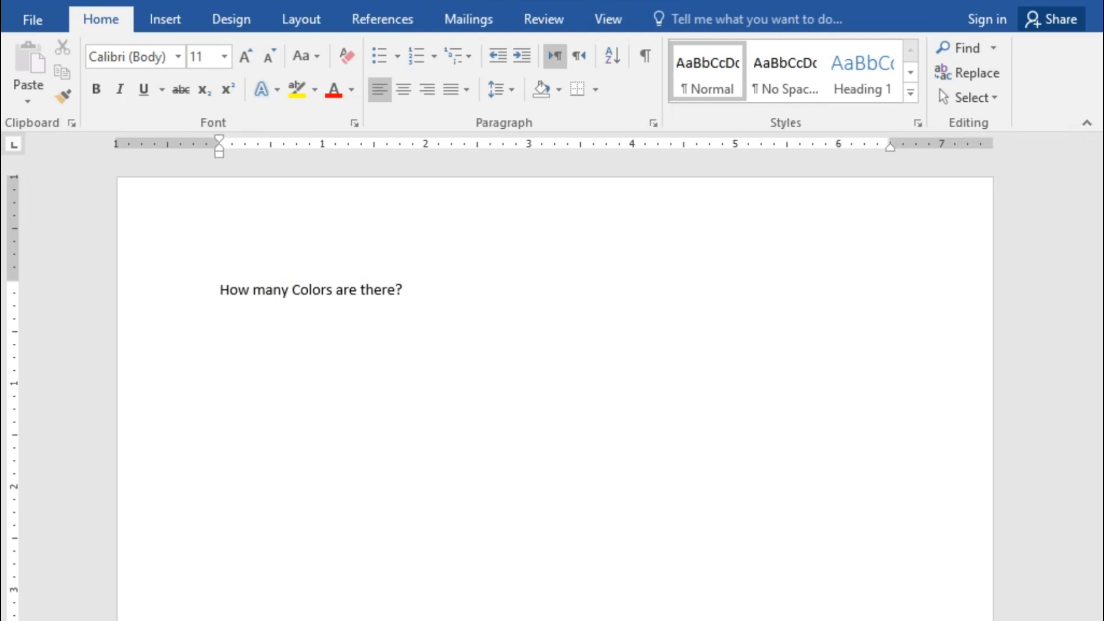
pyautogui.write('One')
pyautogui.press('Return')
pyautogui.press('Up')
pyautogui.hotkey('shift', 'End')
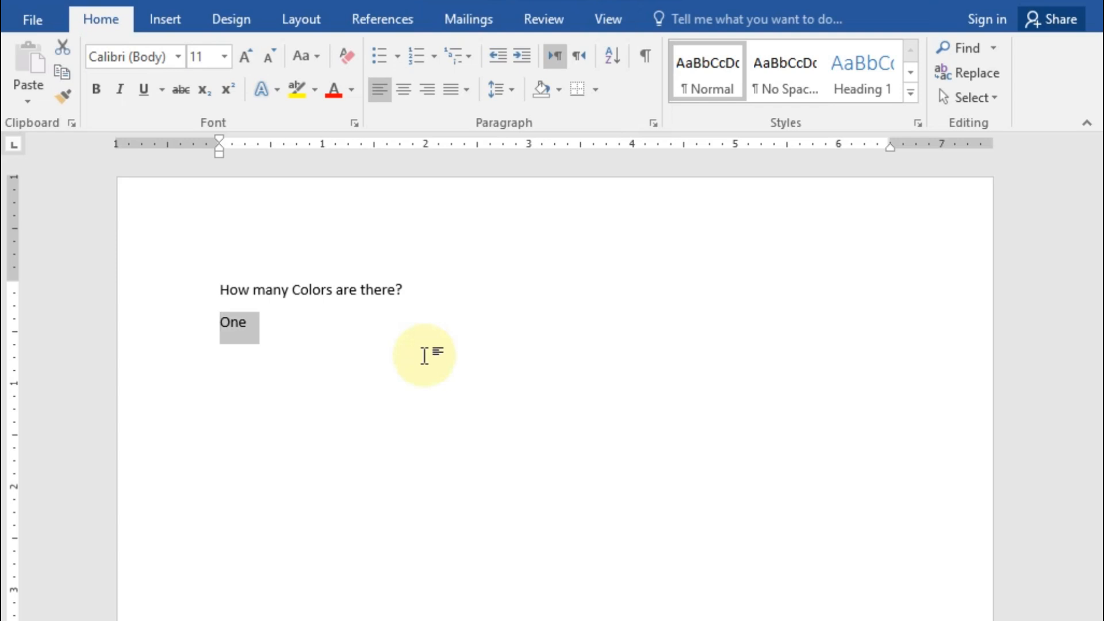
pyautogui.write('Ten')
pyautogui.press('Down')
pyautogui.click(429, 352)
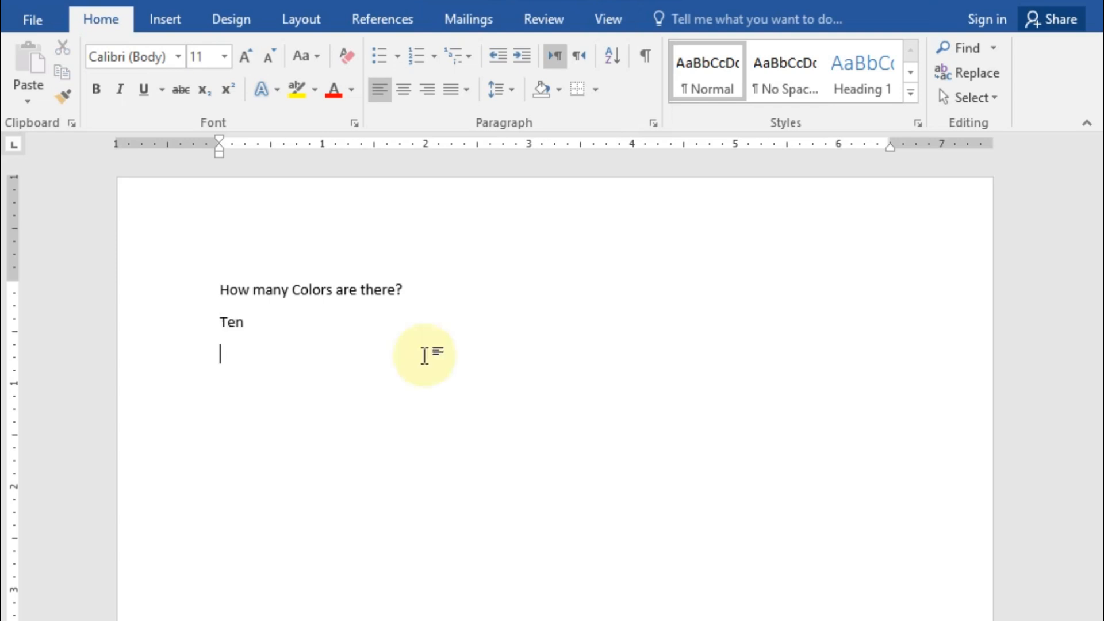
# Add the remaining answers "Fourteen", "Two" and "None of them" on separate lines below "Ten".
pyautogui.write('Fourte')
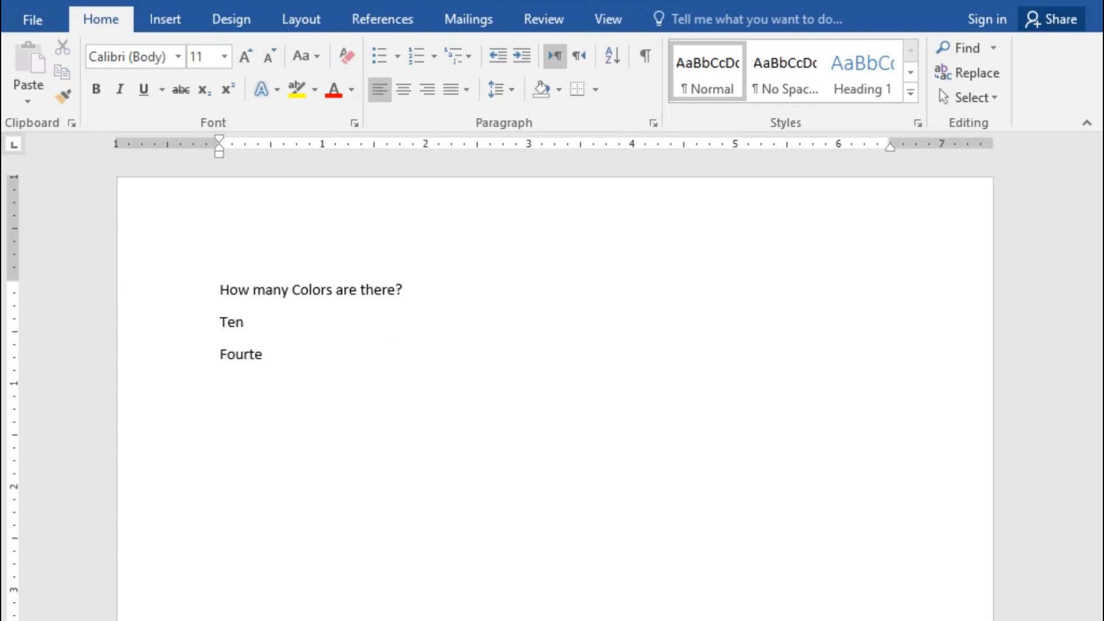
pyautogui.write('en')
pyautogui.press('Return')
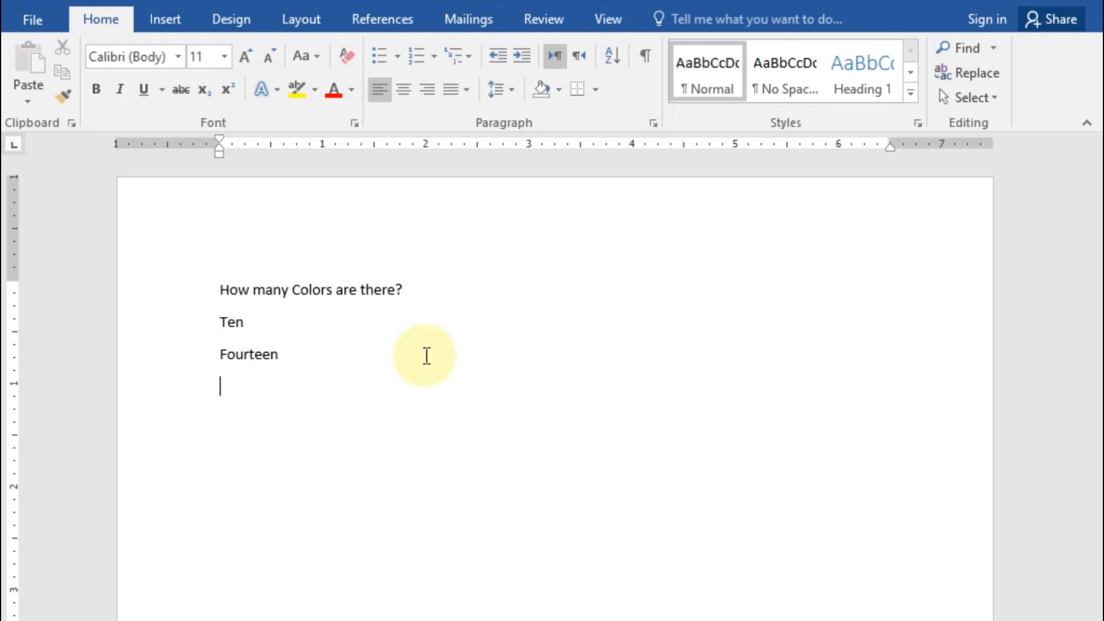
pyautogui.write('Two')
pyautogui.press('Return')
pyautogui.write('None of th')
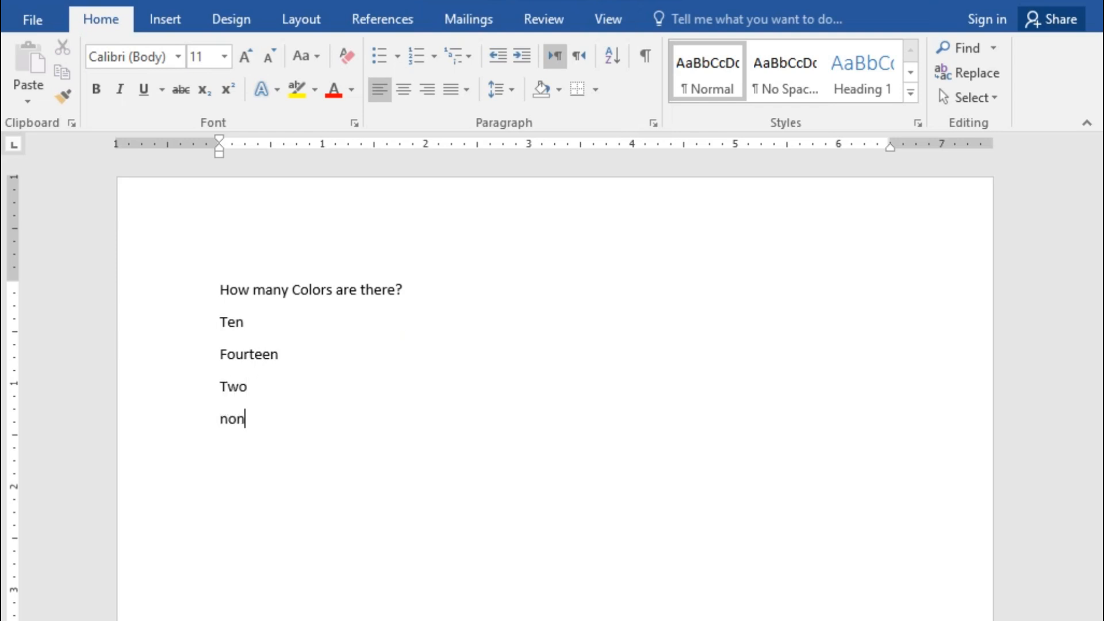
pyautogui.write('em')
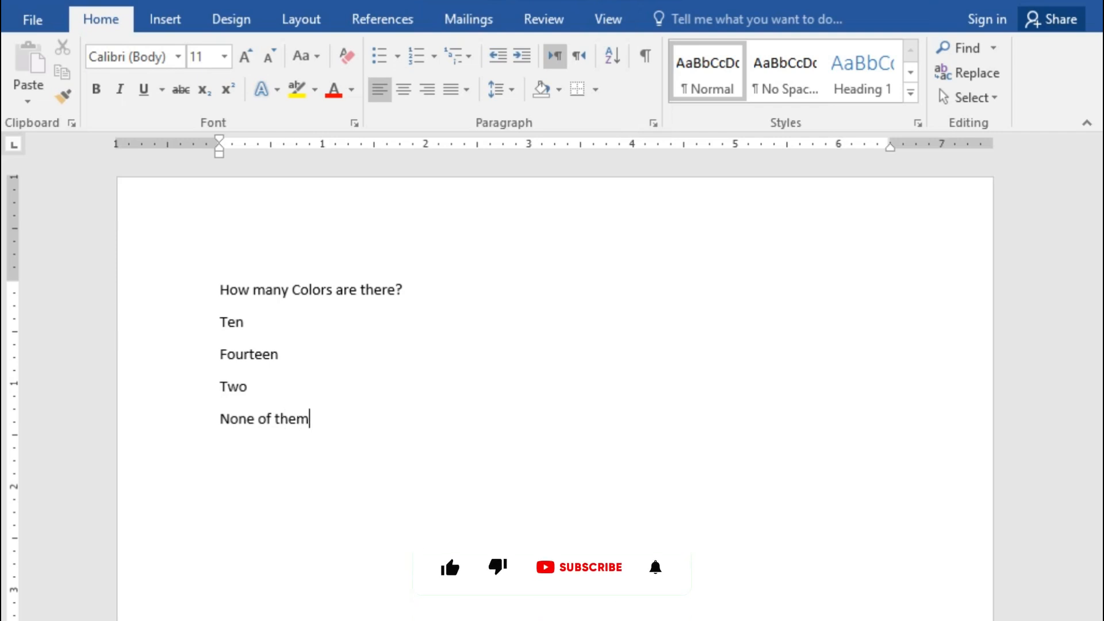
# Enlarge the question line to font size 18 and make it bold.
pyautogui.doubleClick(245, 290)
pyautogui.click(245, 290)
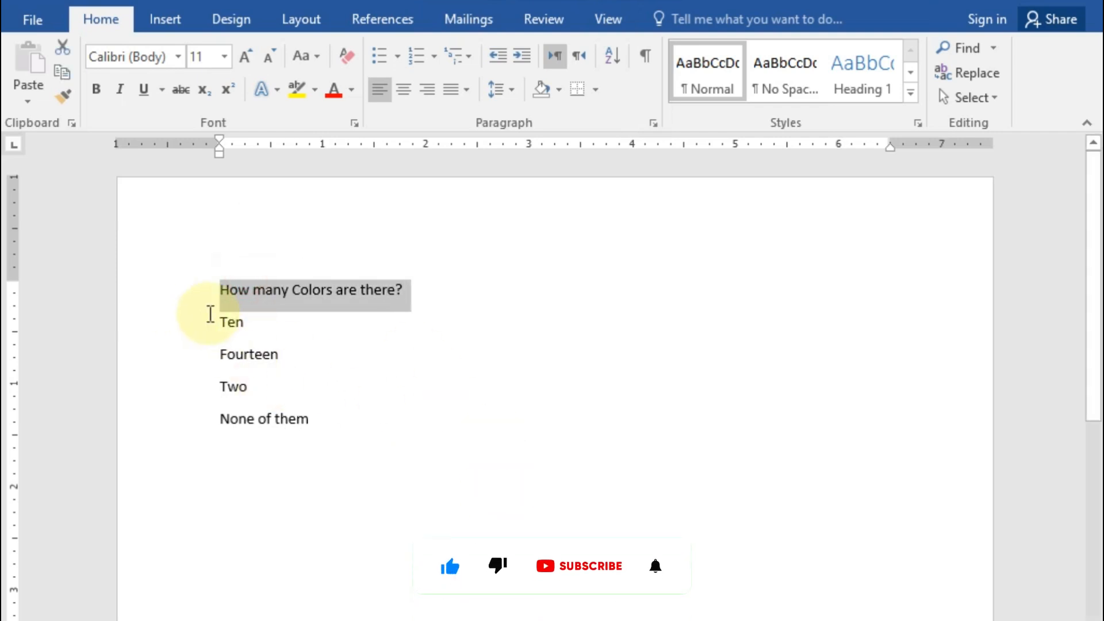
pyautogui.click(245, 56)
pyautogui.click(245, 57)
pyautogui.click(245, 57)
pyautogui.click(245, 56)
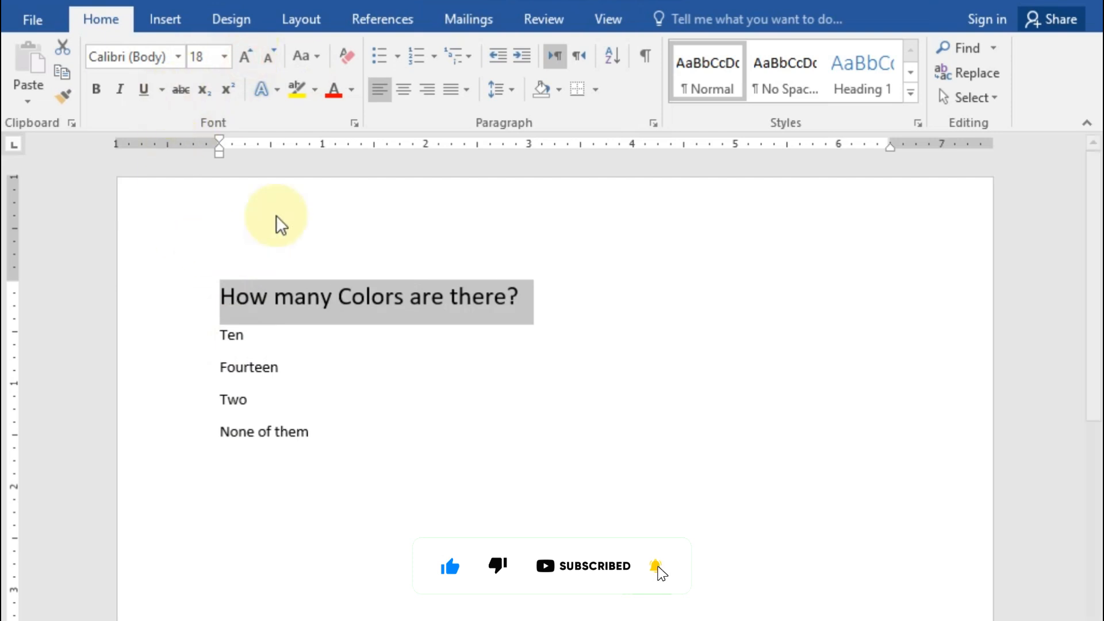
pyautogui.click(96, 91)
pyautogui.click(172, 232)
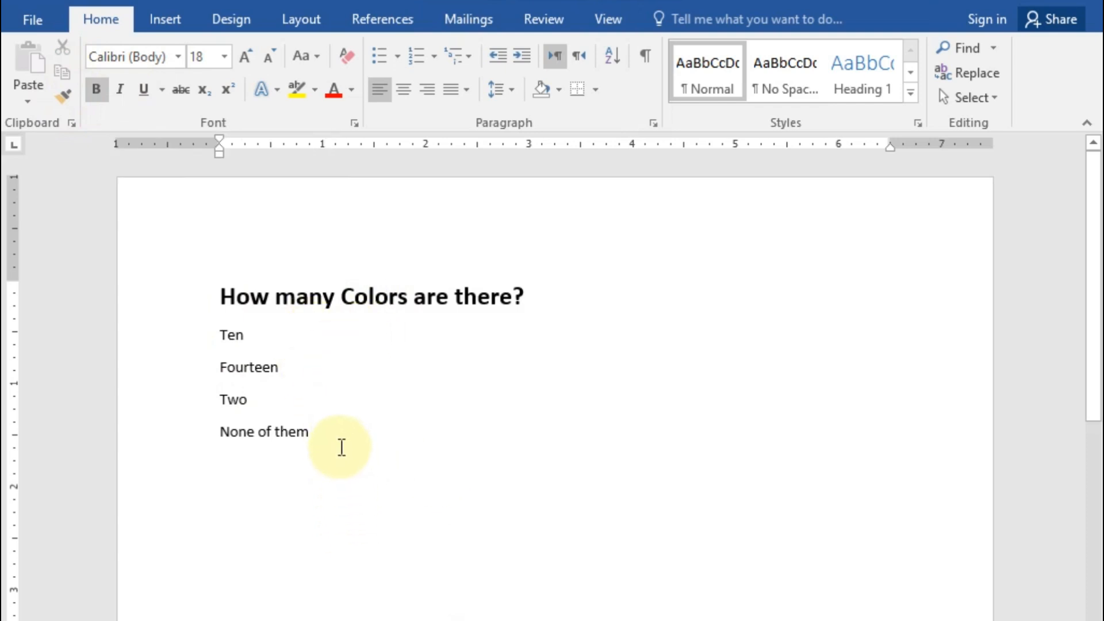
# Number the four answer lines with the 1. 2. 3. format and enlarge them to font size 14.
pyautogui.moveTo(342, 447); pyautogui.dragTo(220, 336)
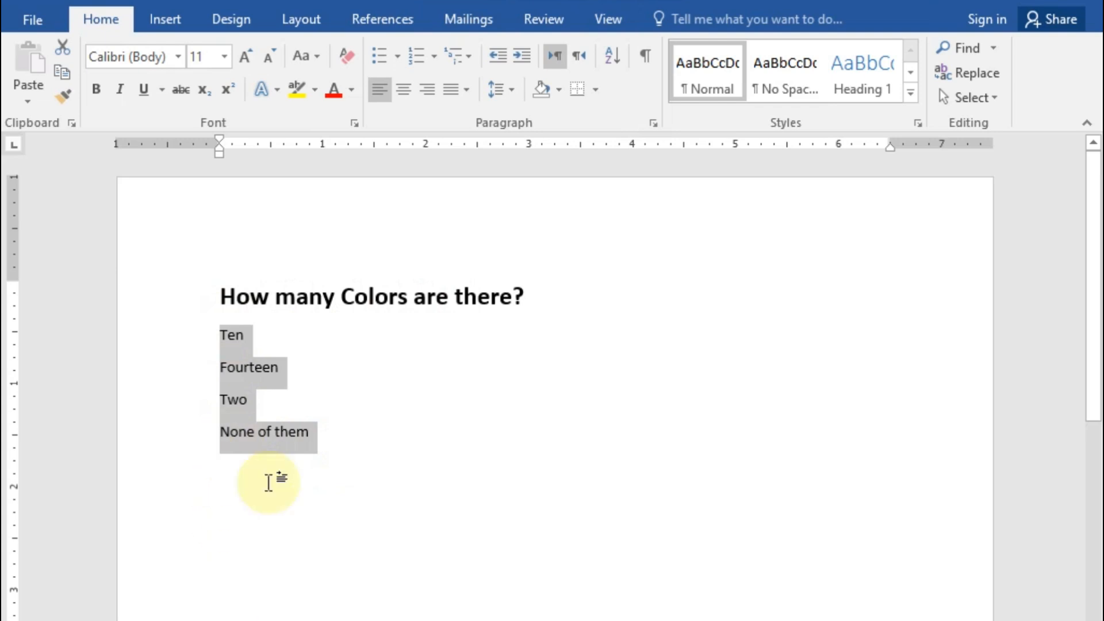
pyautogui.moveTo(324, 442); pyautogui.dragTo(210, 340)
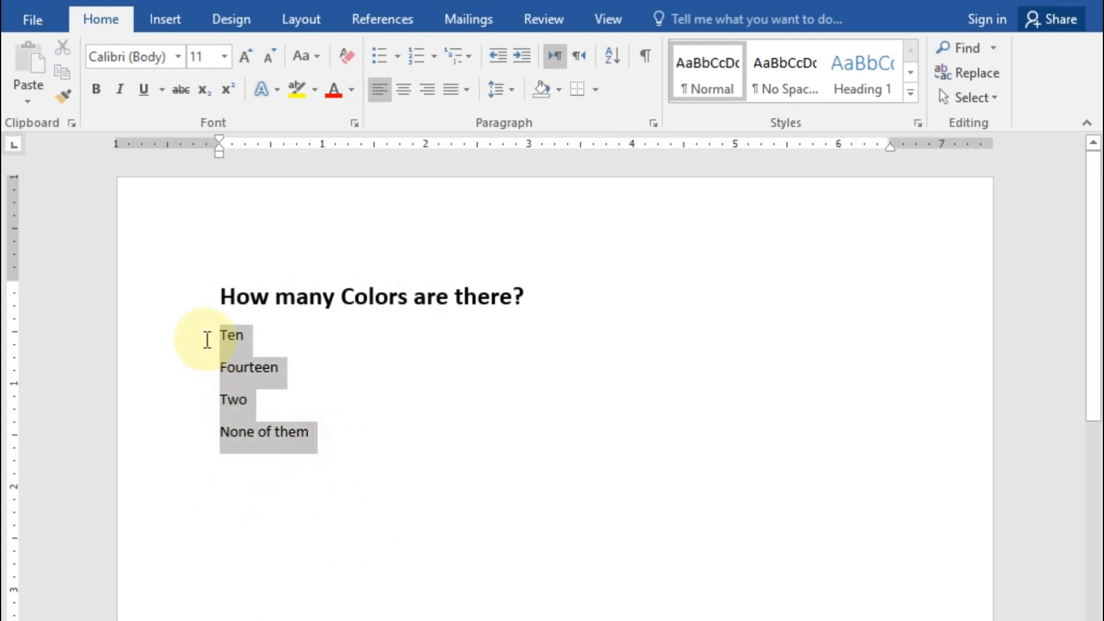
pyautogui.click(437, 53)
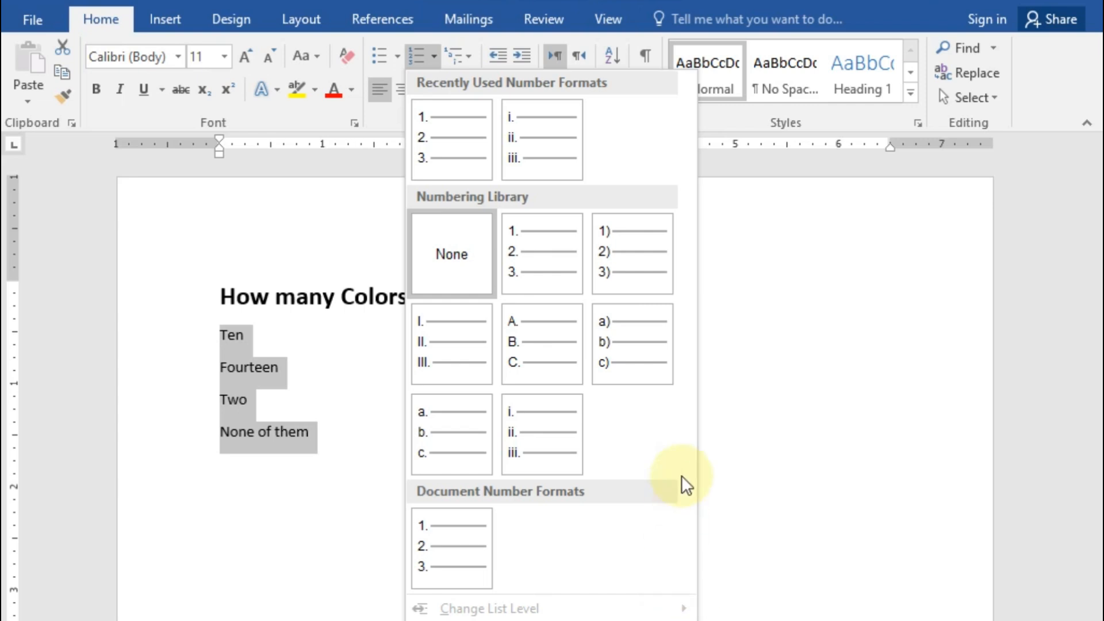
pyautogui.click(461, 151)
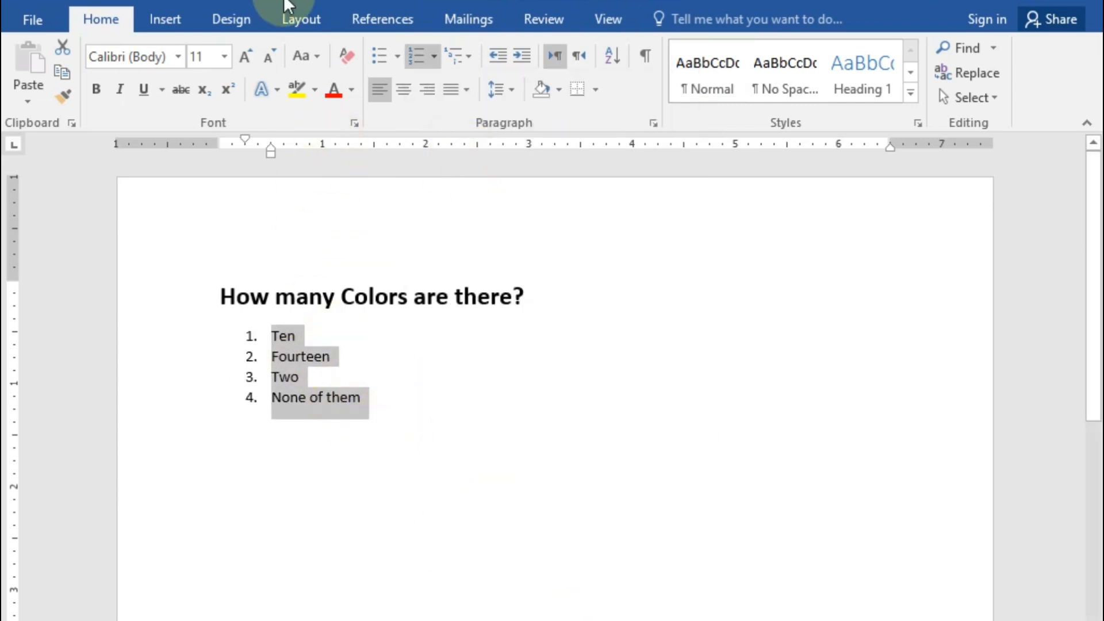
pyautogui.click(241, 68)
pyautogui.click(247, 56)
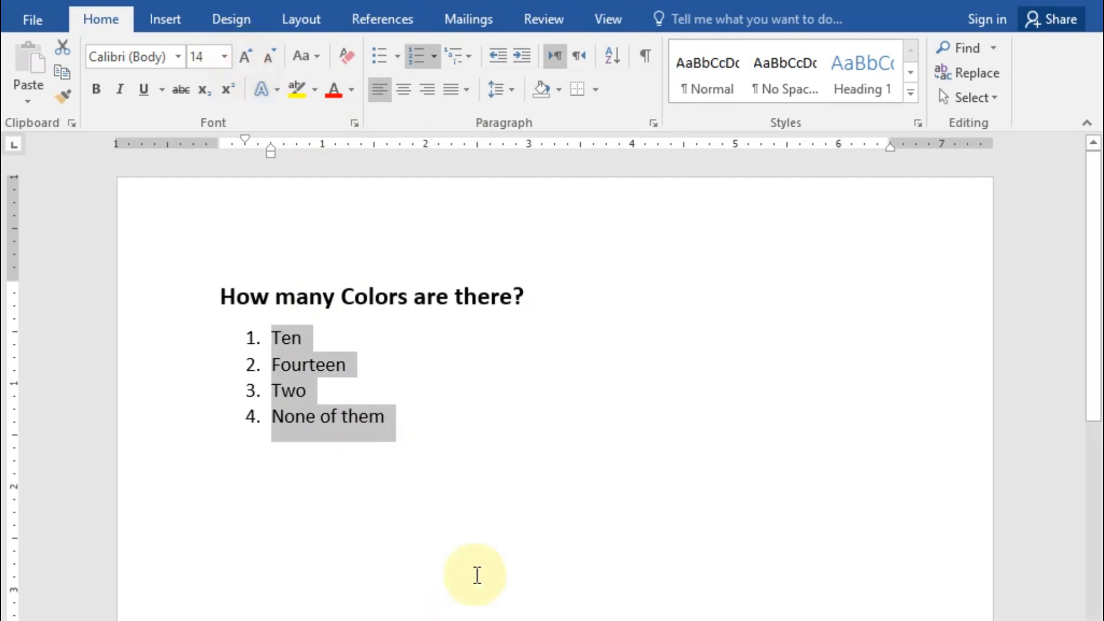
pyautogui.click(491, 382)
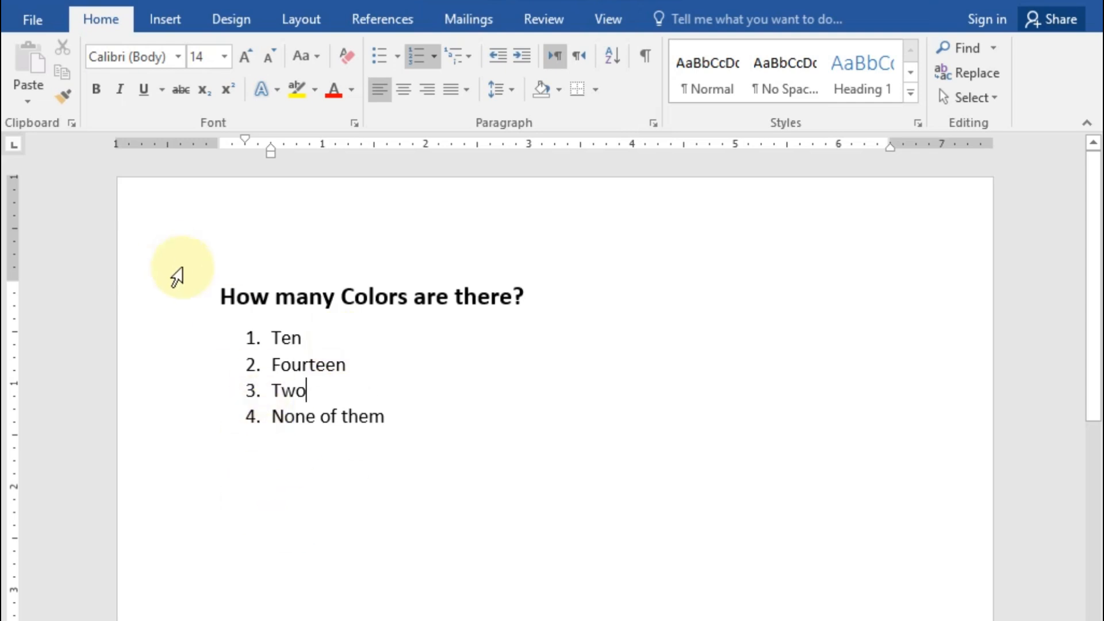
# Try to number the question line in the same style as the answers.
pyautogui.click(222, 292)
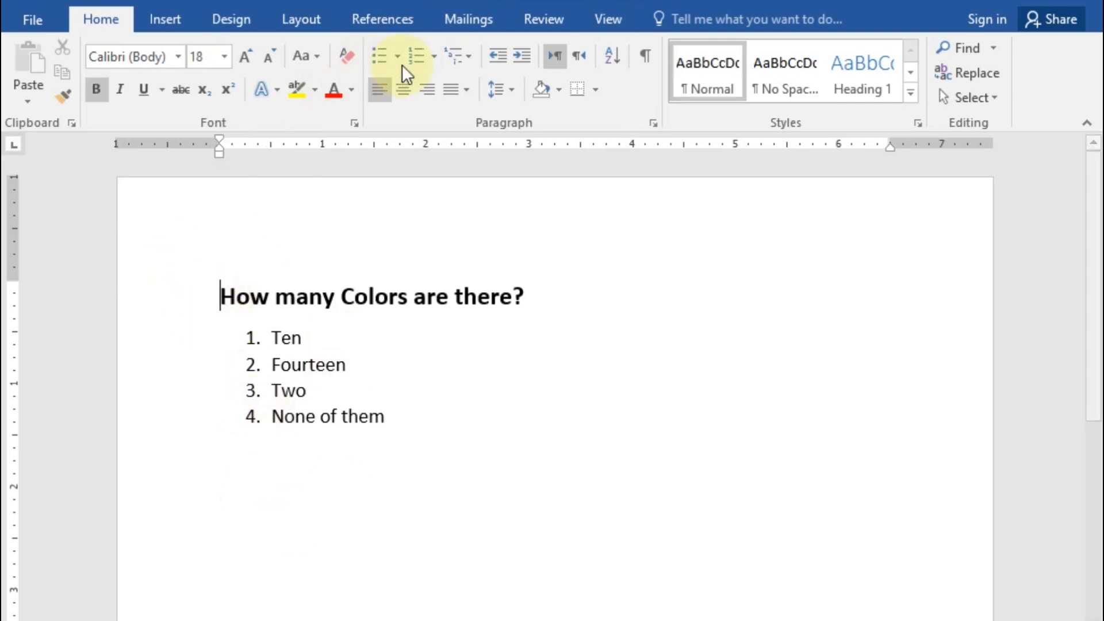
pyautogui.click(415, 54)
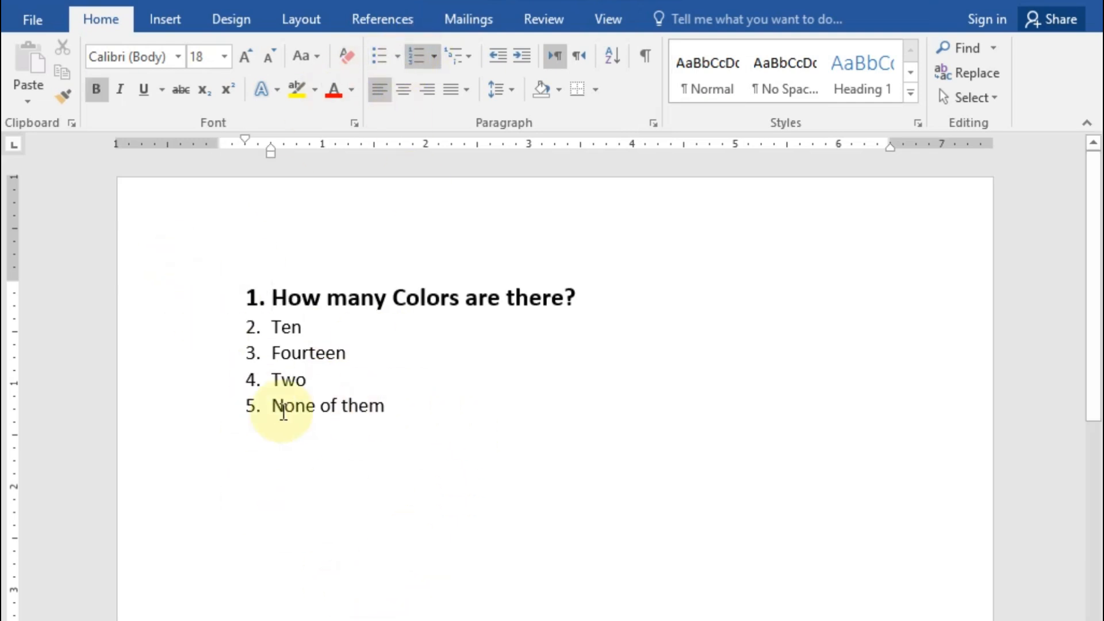
pyautogui.click(423, 413)
# Remove the numbering from the four answer lines and from the question line.
pyautogui.moveTo(341, 405); pyautogui.dragTo(278, 322)
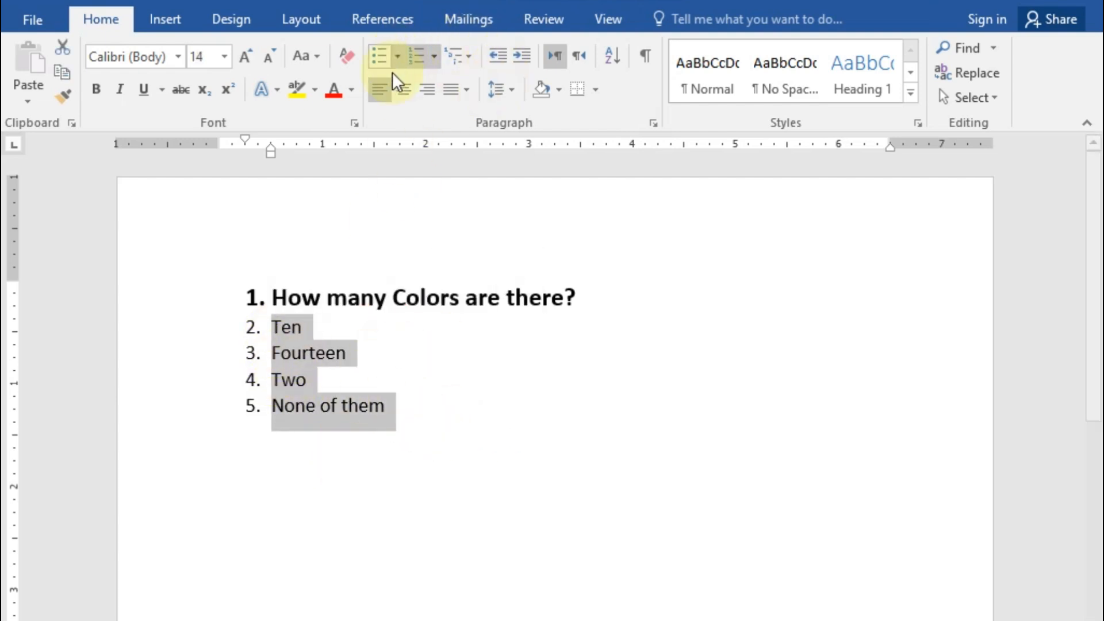
pyautogui.click(420, 59)
pyautogui.click(416, 57)
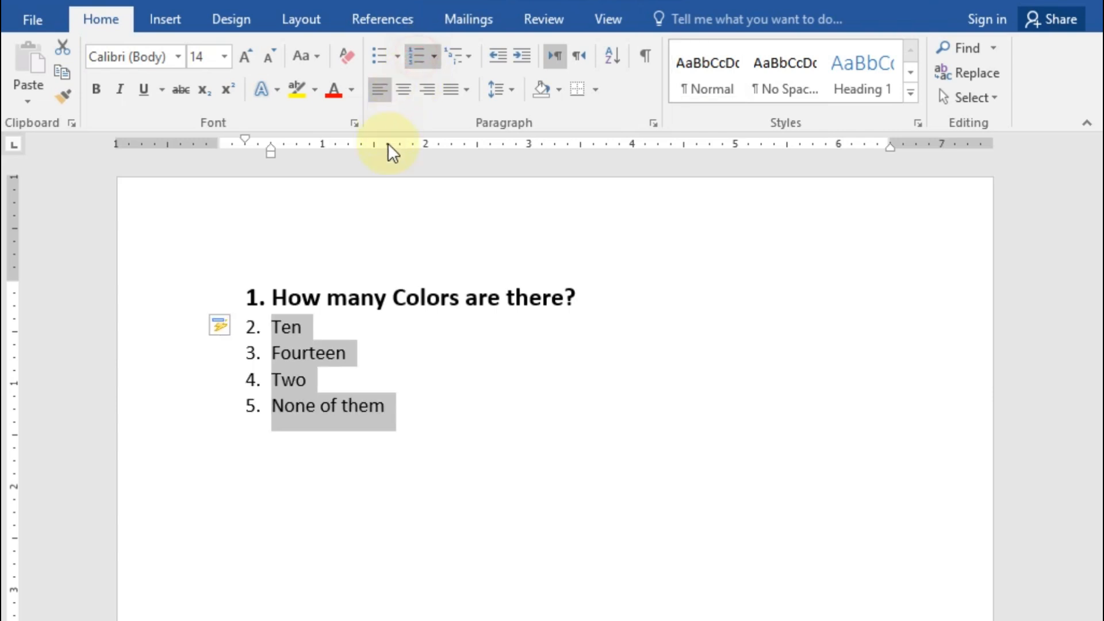
pyautogui.click(416, 61)
pyautogui.click(395, 416)
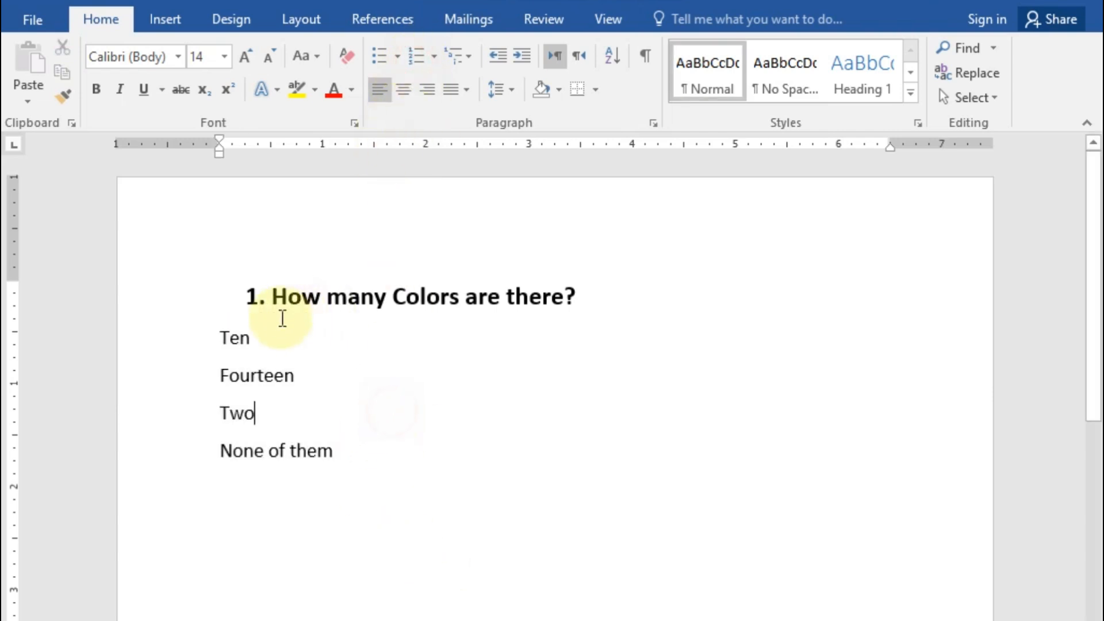
pyautogui.click(272, 296)
pyautogui.click(417, 55)
pyautogui.click(357, 386)
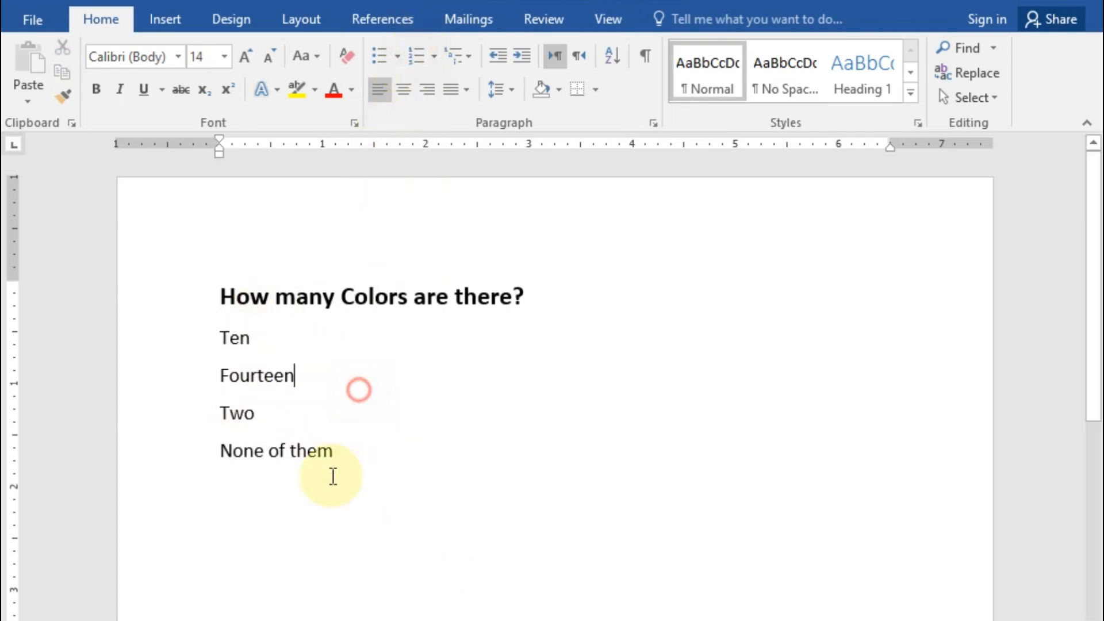
# Reapply the 1. 2. 3. number format to the four answer lines only.
pyautogui.moveTo(351, 451); pyautogui.dragTo(162, 335)
pyautogui.click(434, 56)
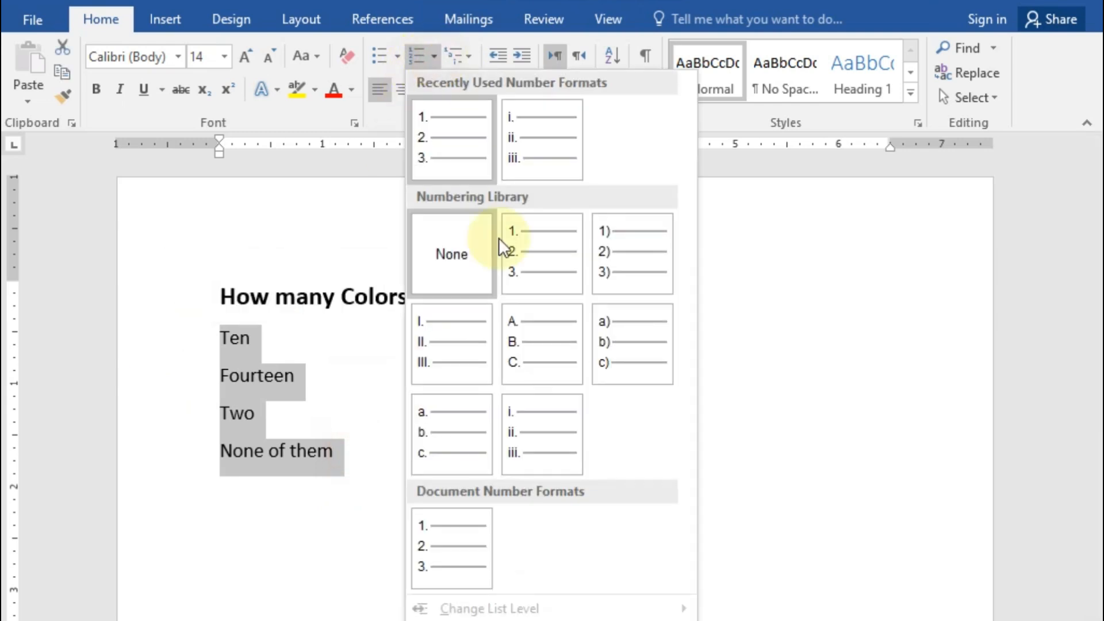
pyautogui.click(442, 137)
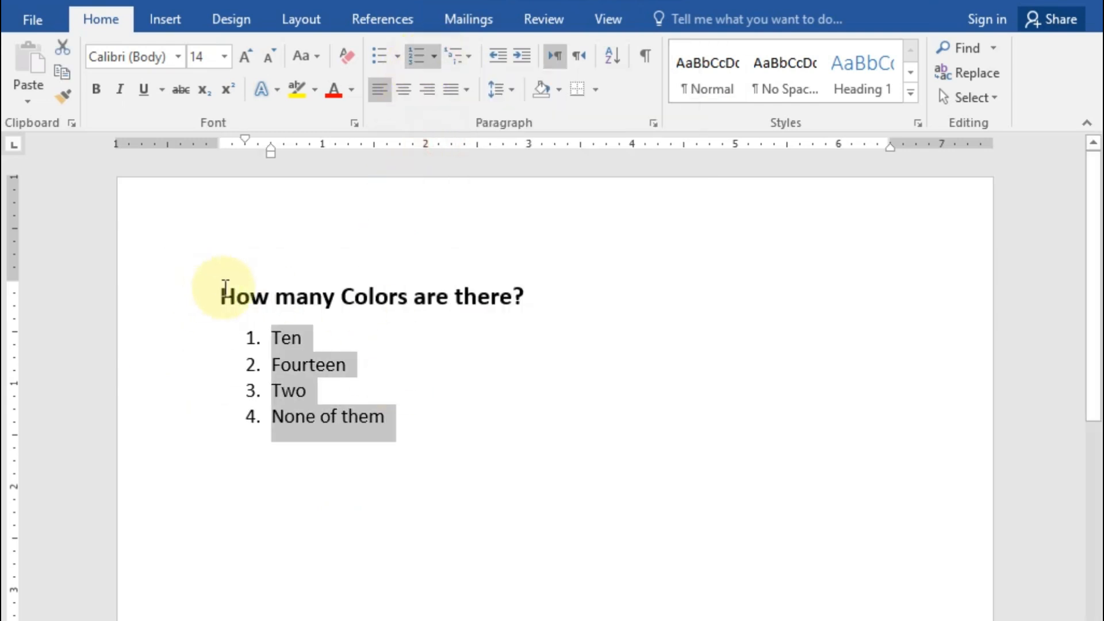
# Try the current 1., a., i. multilevel list format on the question line and undo it.
pyautogui.click(221, 296)
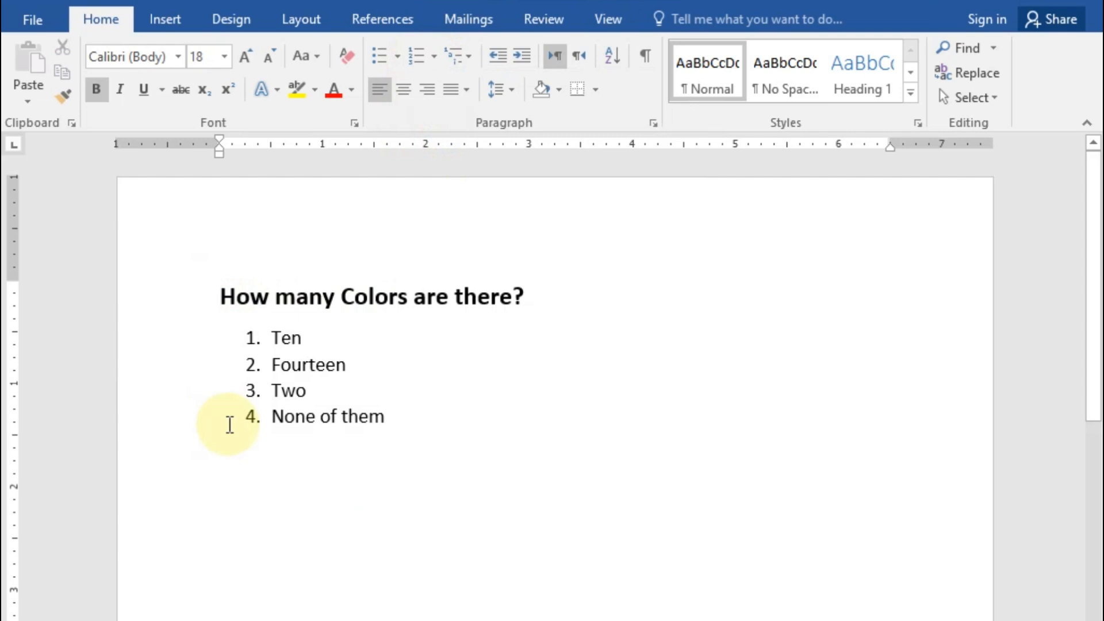
pyautogui.click(454, 63)
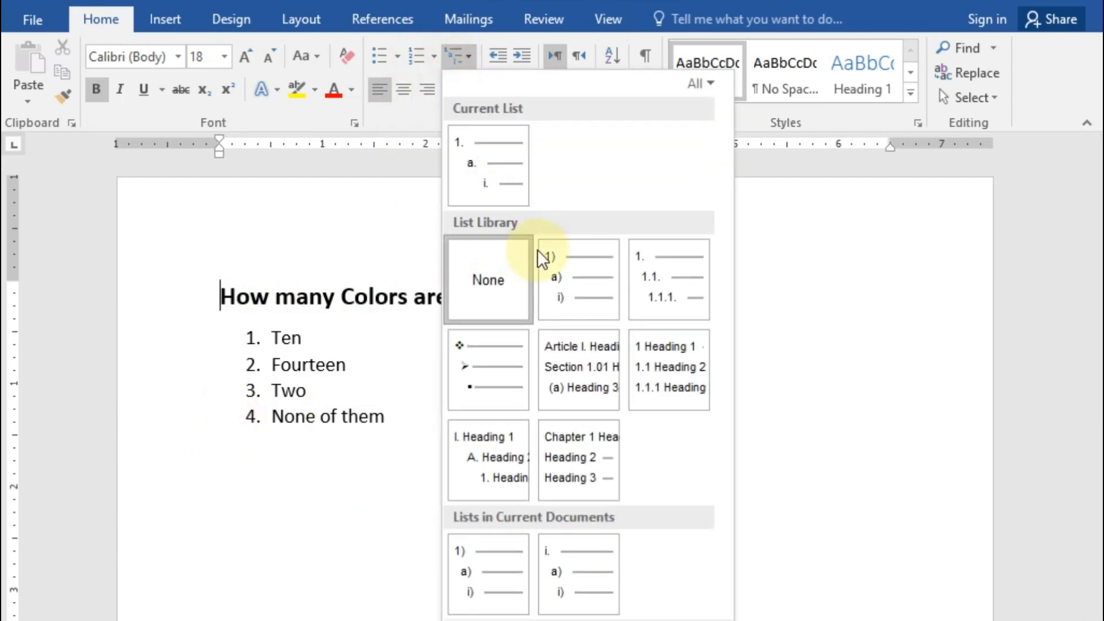
pyautogui.click(499, 182)
pyautogui.hotkey('ctrl', 'z')
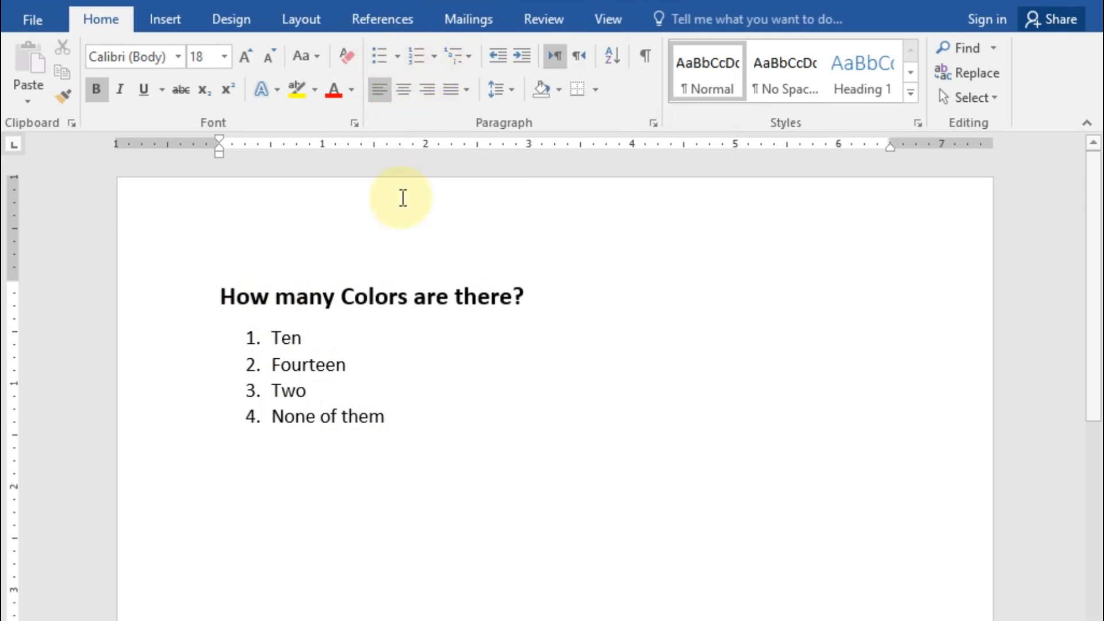
# Insert the label "Q No:01" and a space in front of the question "How many Colors are there?".
pyautogui.write('N')
pyautogui.press('BackSpace')
pyautogui.write('Q No:')
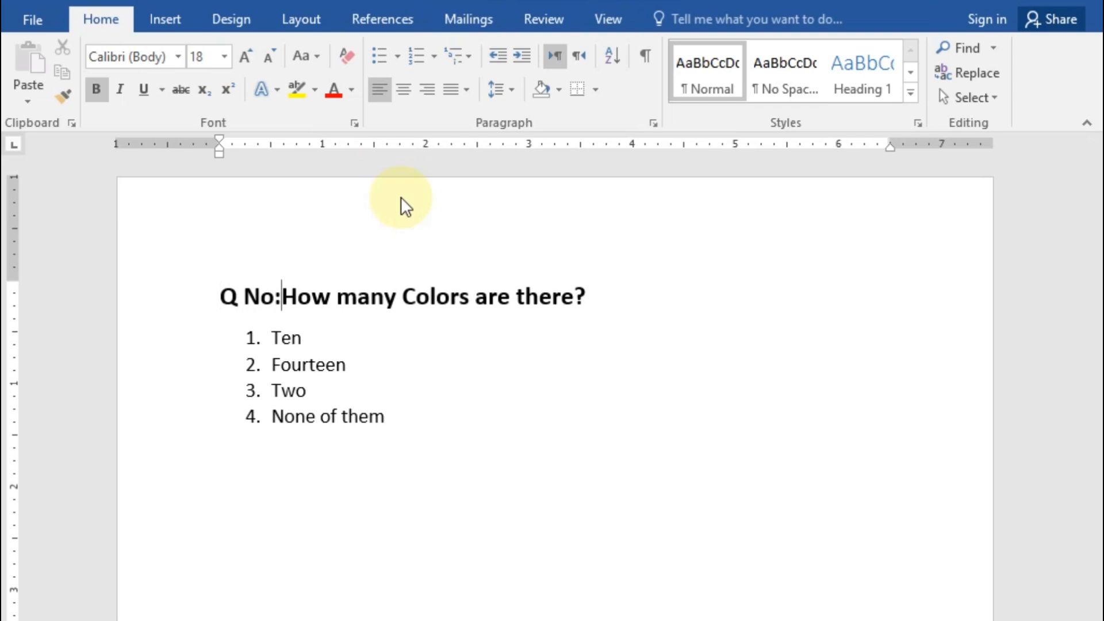
pyautogui.hotkey('alt', 'space')
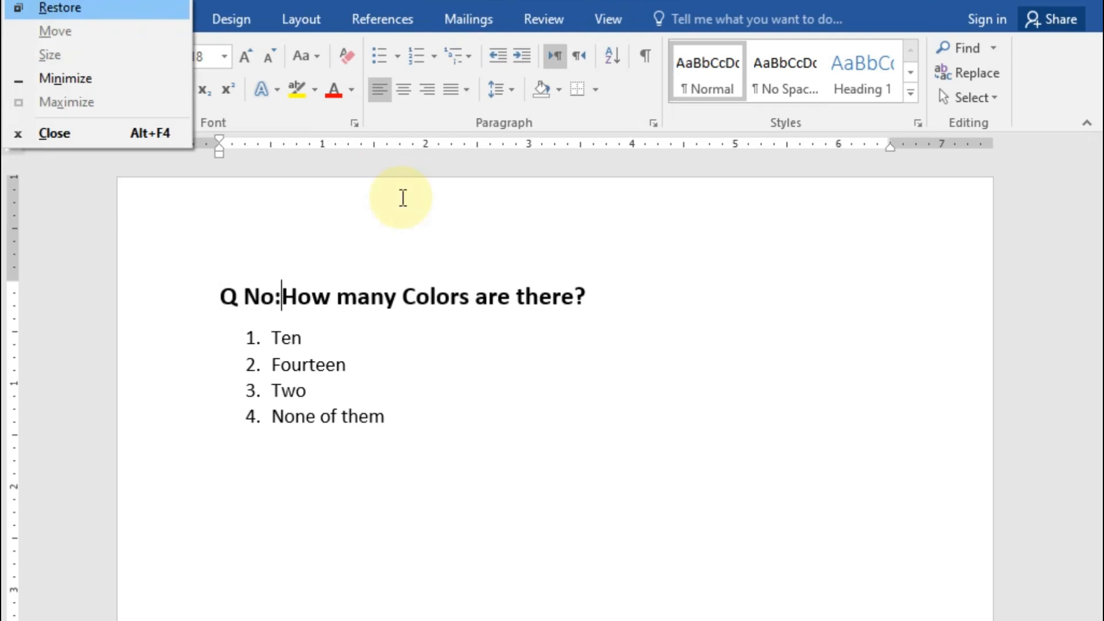
pyautogui.click(283, 298)
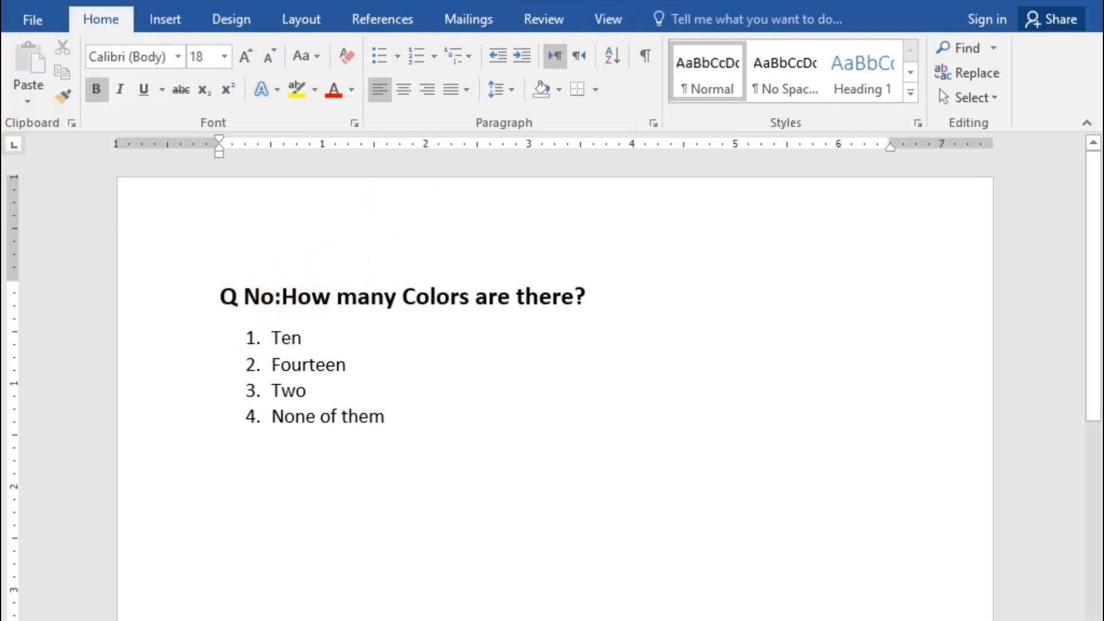
pyautogui.write('01')
pyautogui.click(464, 430)
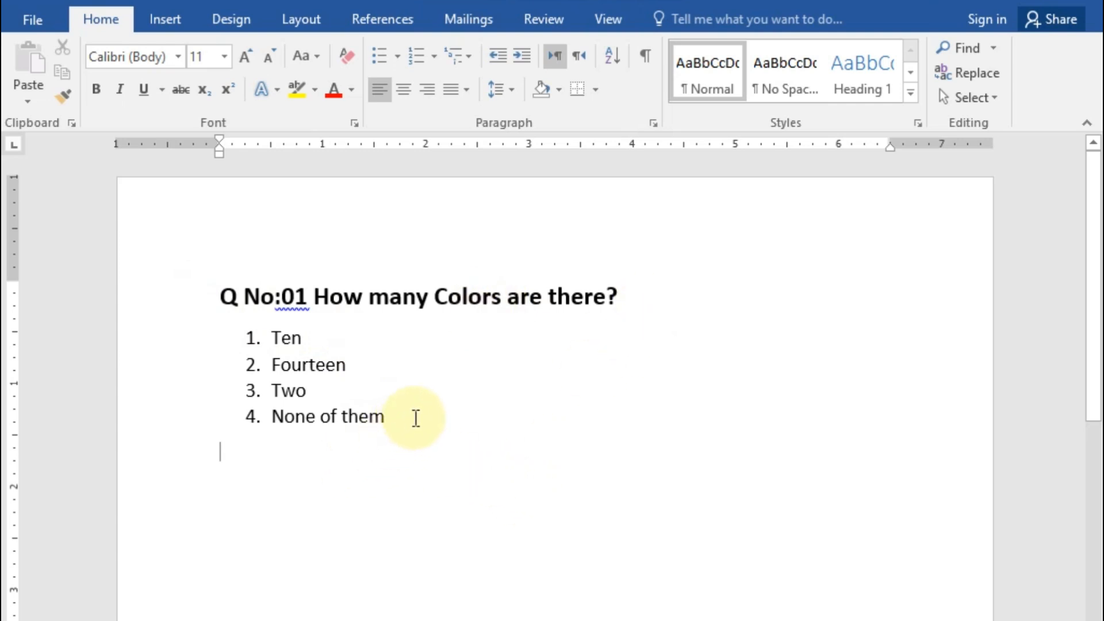
# Apply the i., ii., iii. number format to the four answer lines under the question.
pyautogui.moveTo(414, 414); pyautogui.dragTo(192, 287)
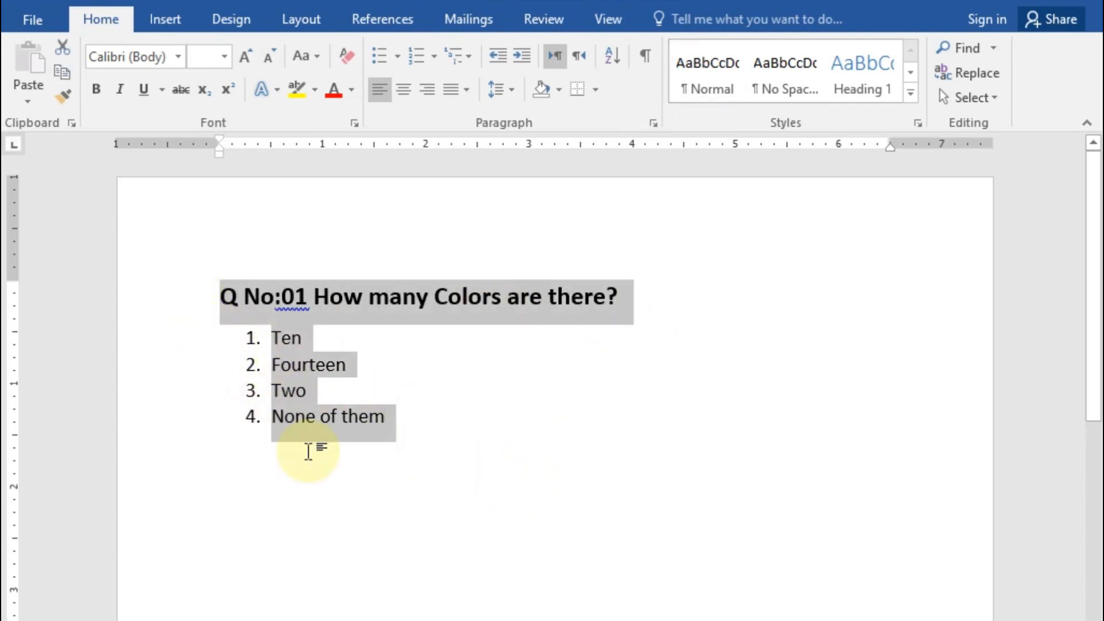
pyautogui.click(407, 420)
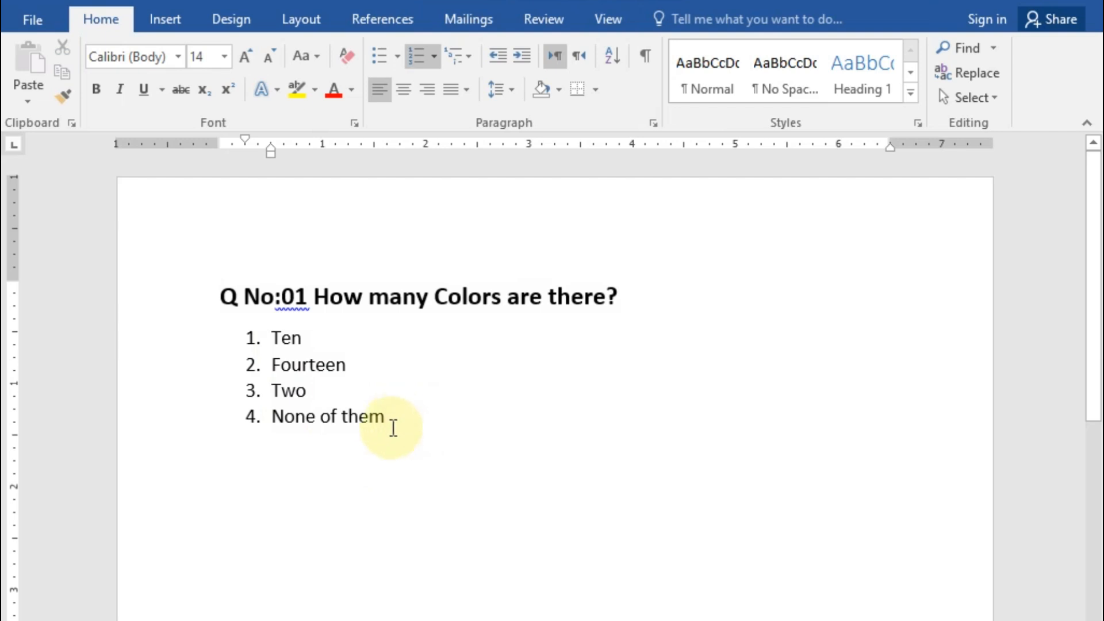
pyautogui.moveTo(391, 424); pyautogui.dragTo(282, 343)
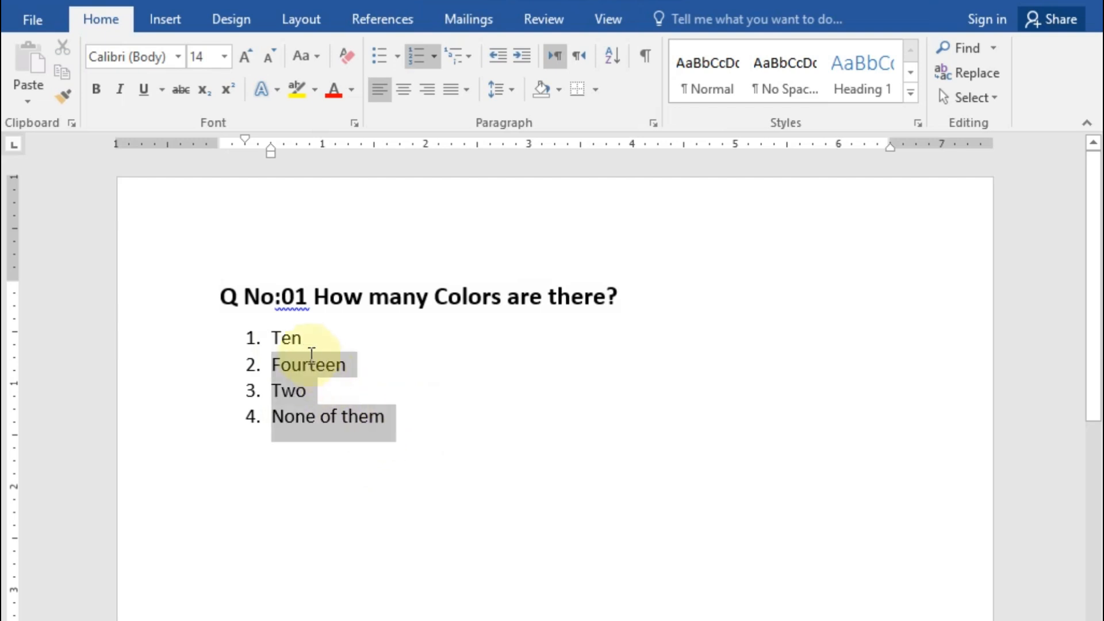
pyautogui.click(433, 59)
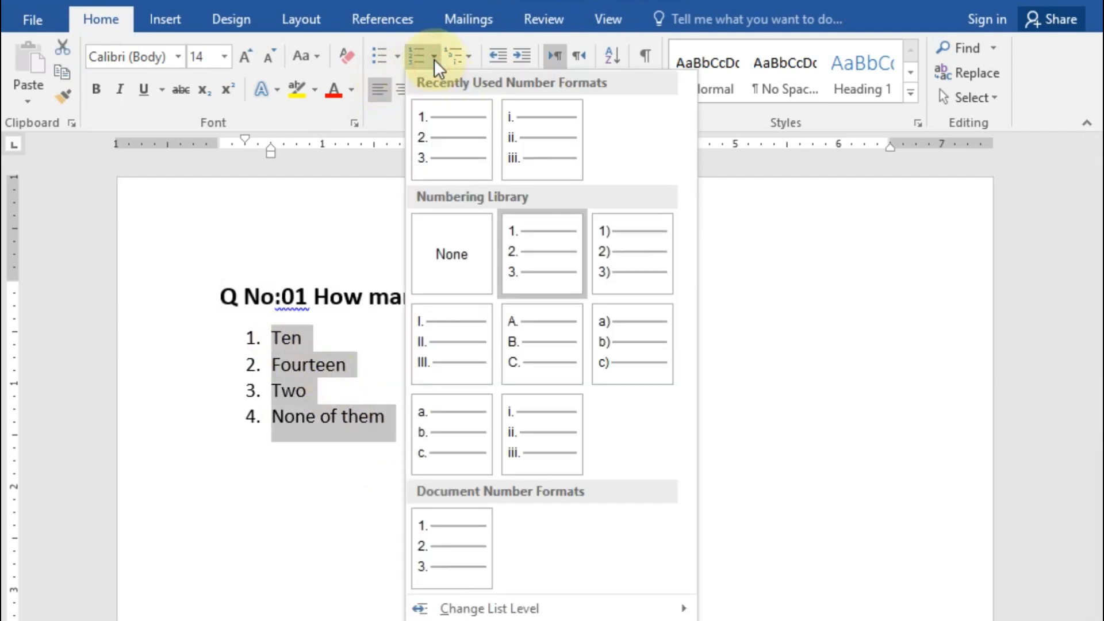
pyautogui.click(529, 119)
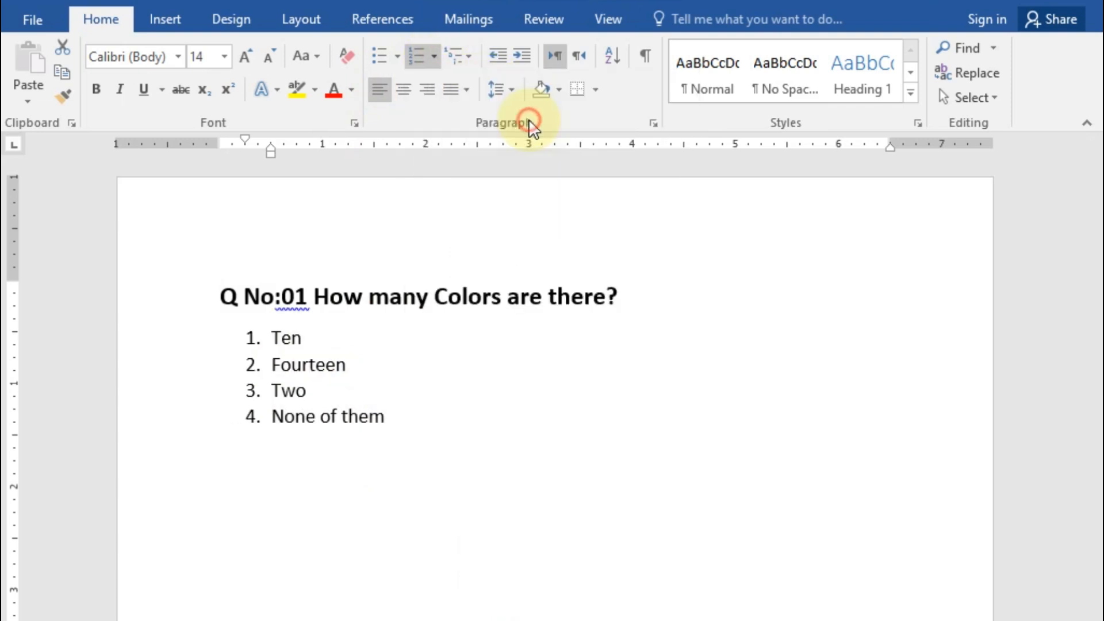
# Try the I., II., III. number format on the four answer lines, and the A., B., C. format after it.
pyautogui.click(430, 59)
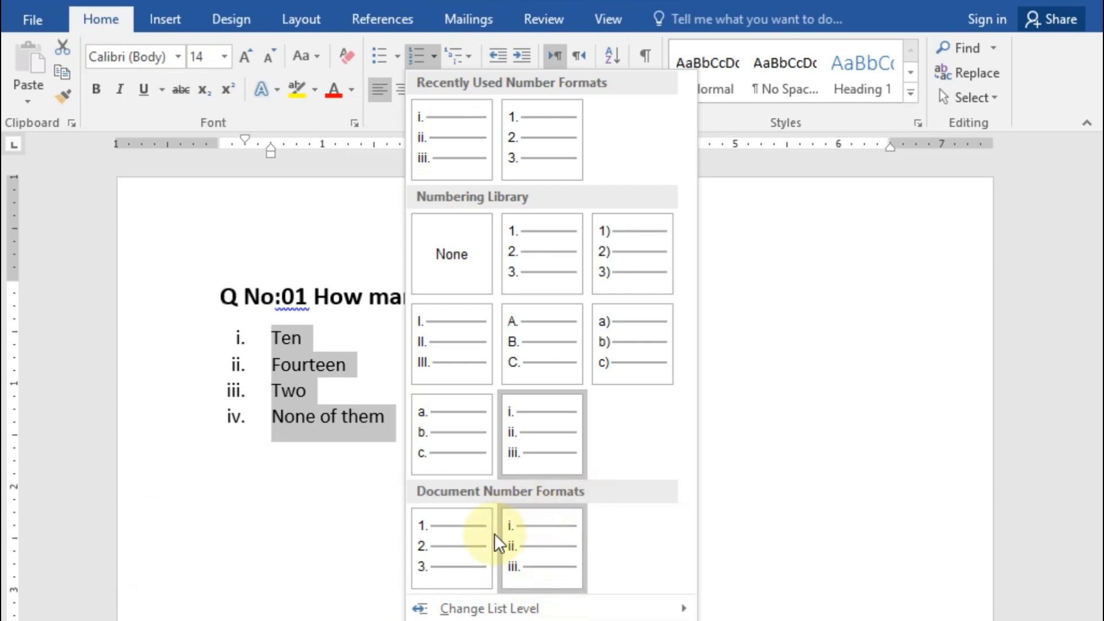
pyautogui.click(442, 342)
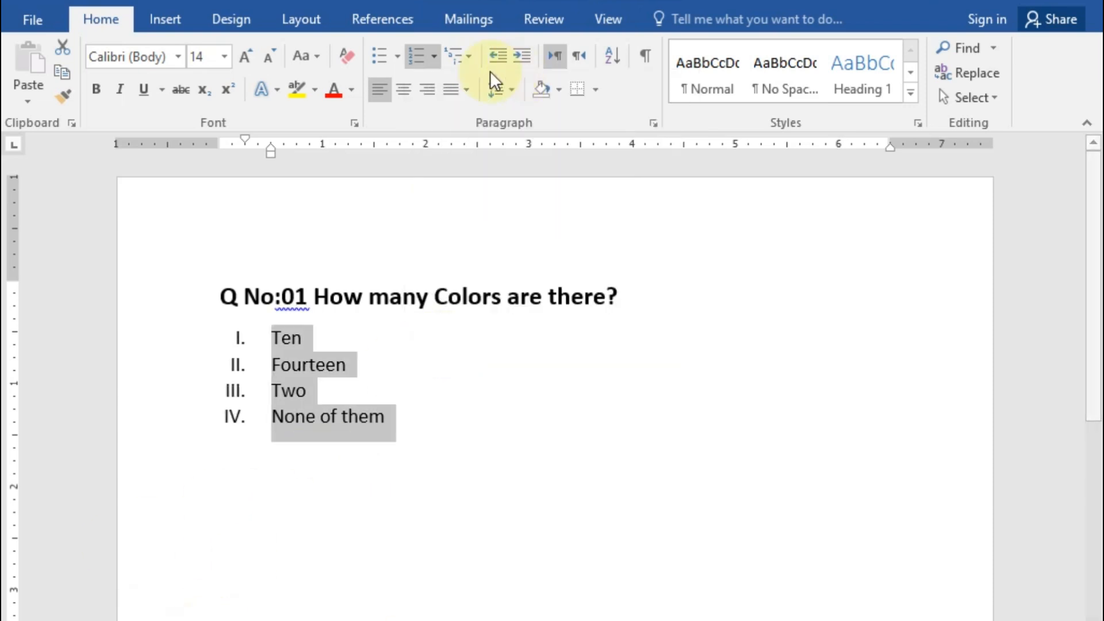
pyautogui.click(435, 55)
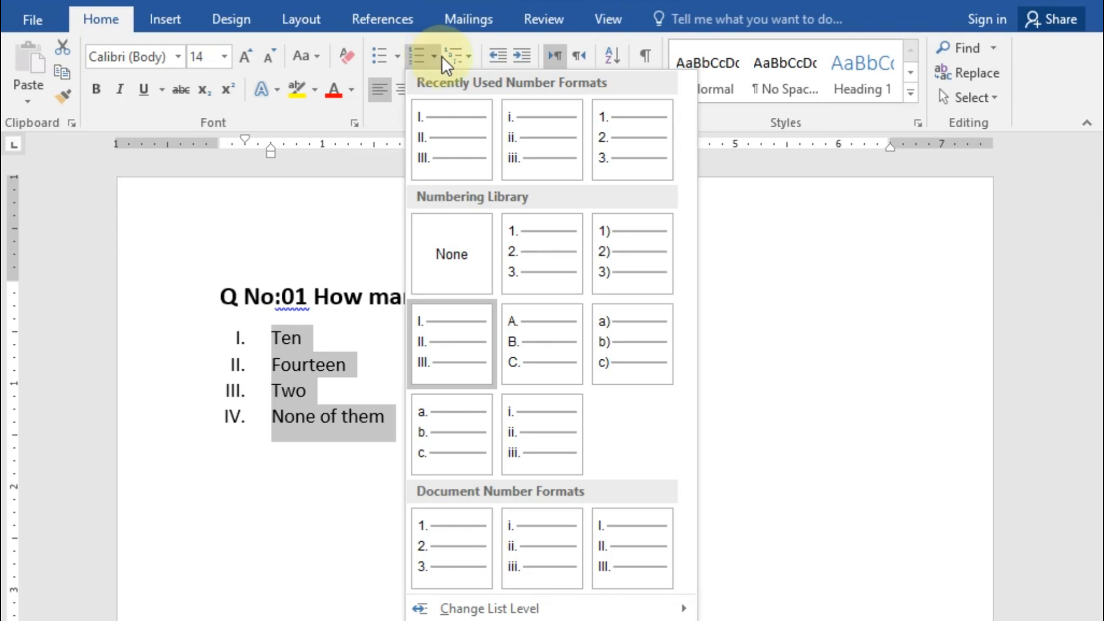
pyautogui.click(537, 360)
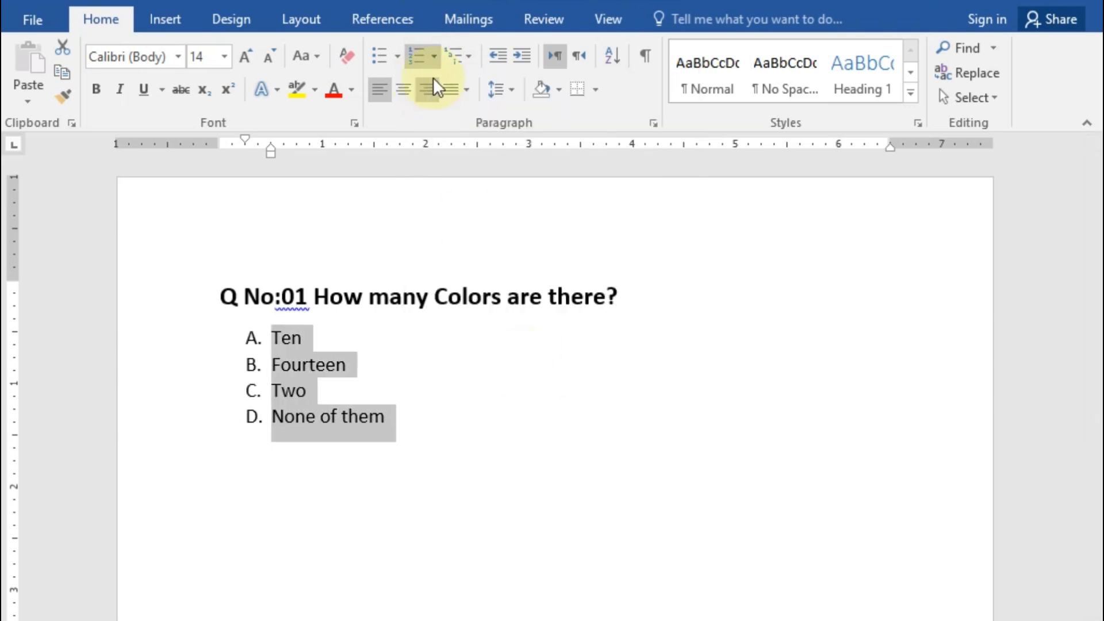
# Switch the four answer lines to the a), b), c) number format.
pyautogui.click(434, 56)
pyautogui.click(626, 428)
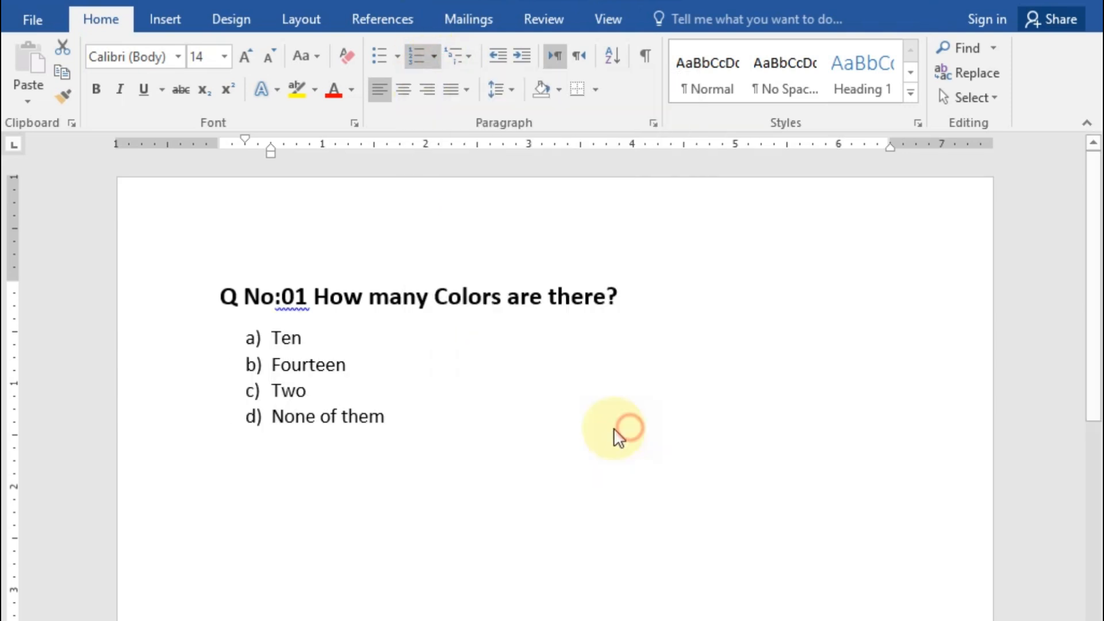
pyautogui.click(435, 58)
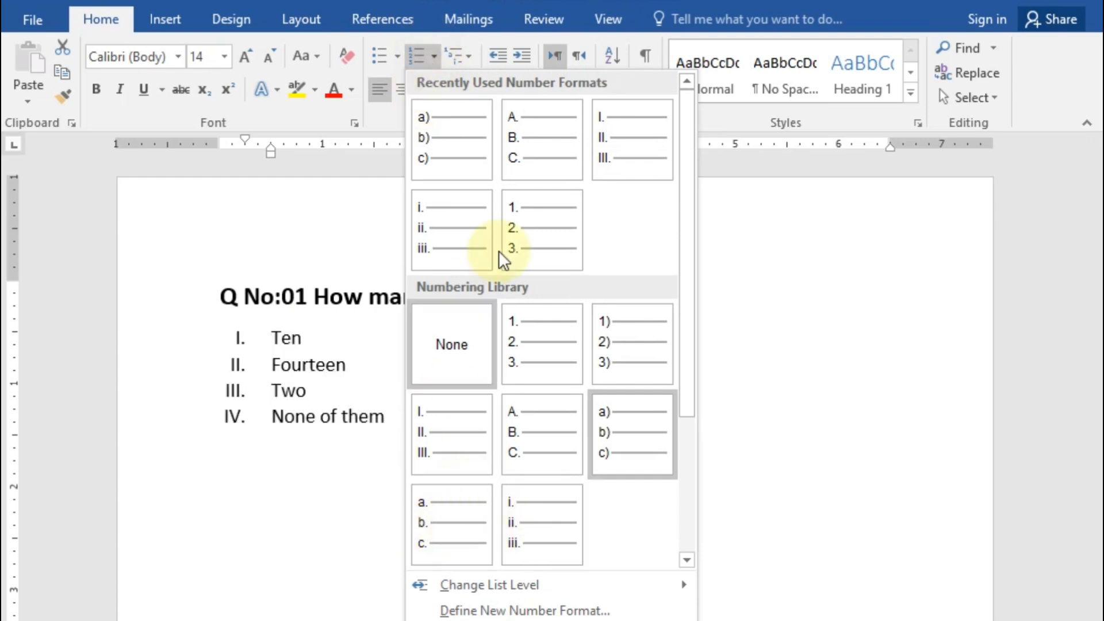
pyautogui.click(363, 483)
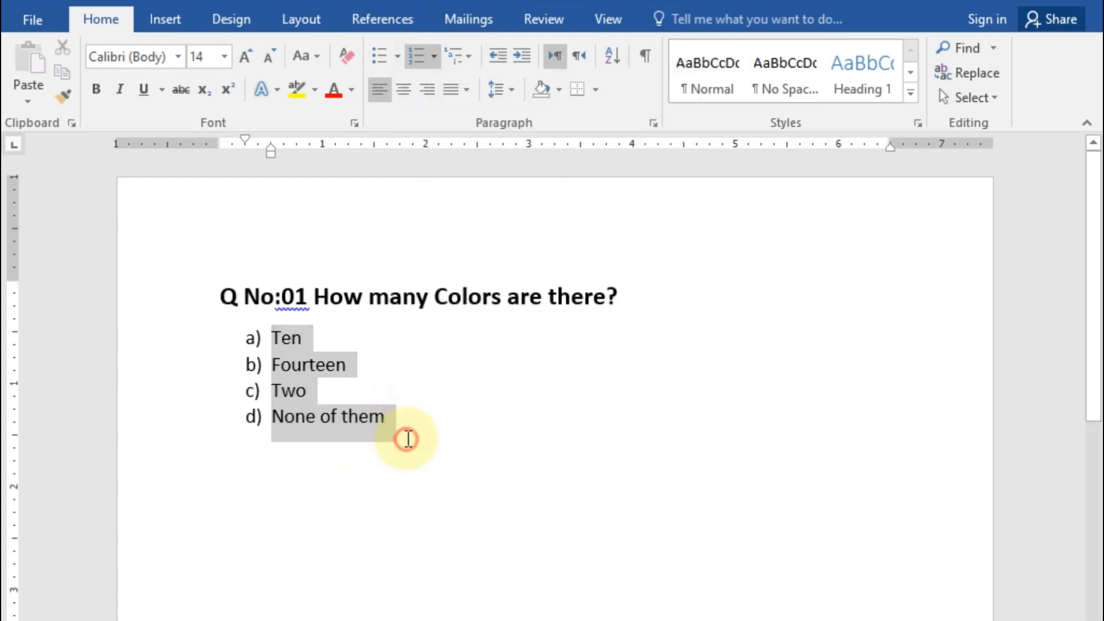
# Copy the question line with its four answers and paste the copy on an unnumbered line directly below the last answer.
pyautogui.click(401, 426)
pyautogui.moveTo(401, 426); pyautogui.dragTo(213, 291)
pyautogui.hotkey('ctrl', 'c')
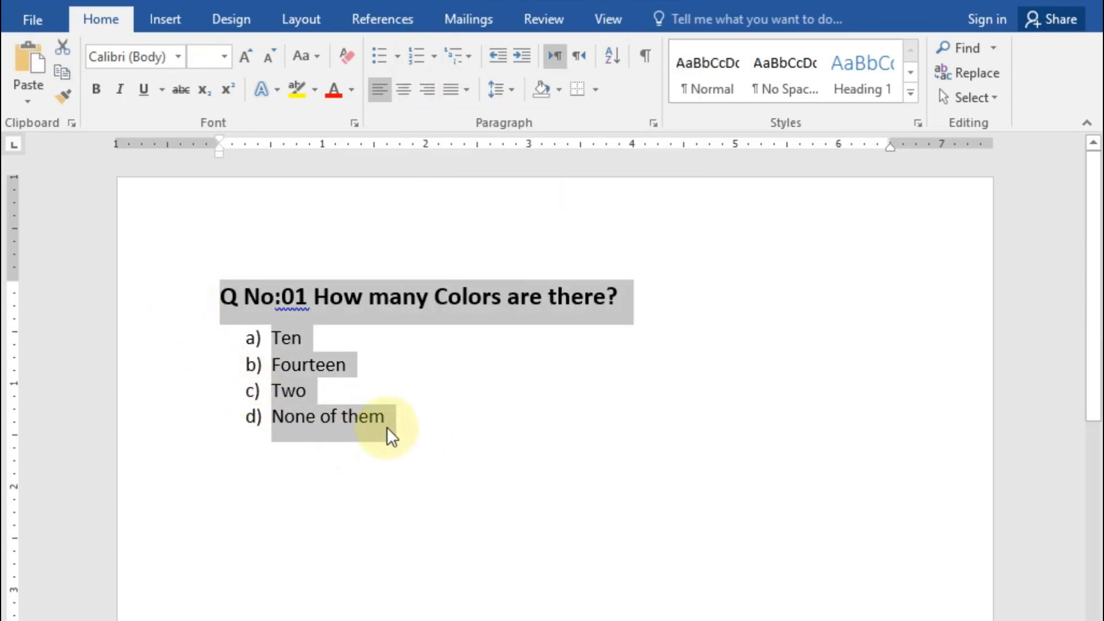
pyautogui.click(391, 428)
pyautogui.press('Return')
pyautogui.press('BackSpace')
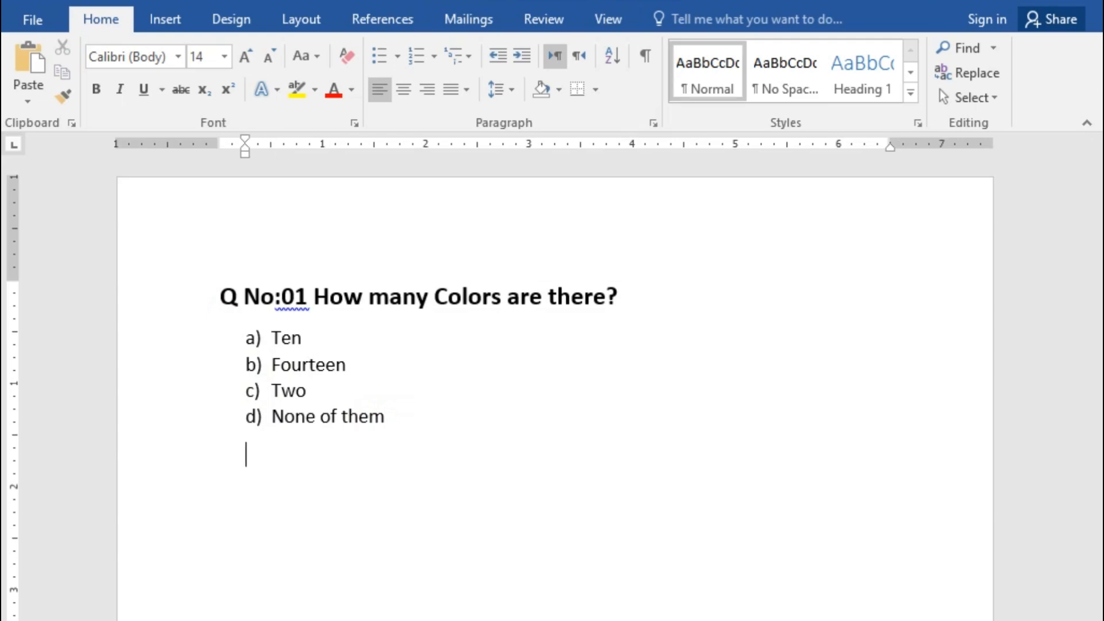
pyautogui.press('BackSpace')
pyautogui.hotkey('ctrl', 'v')
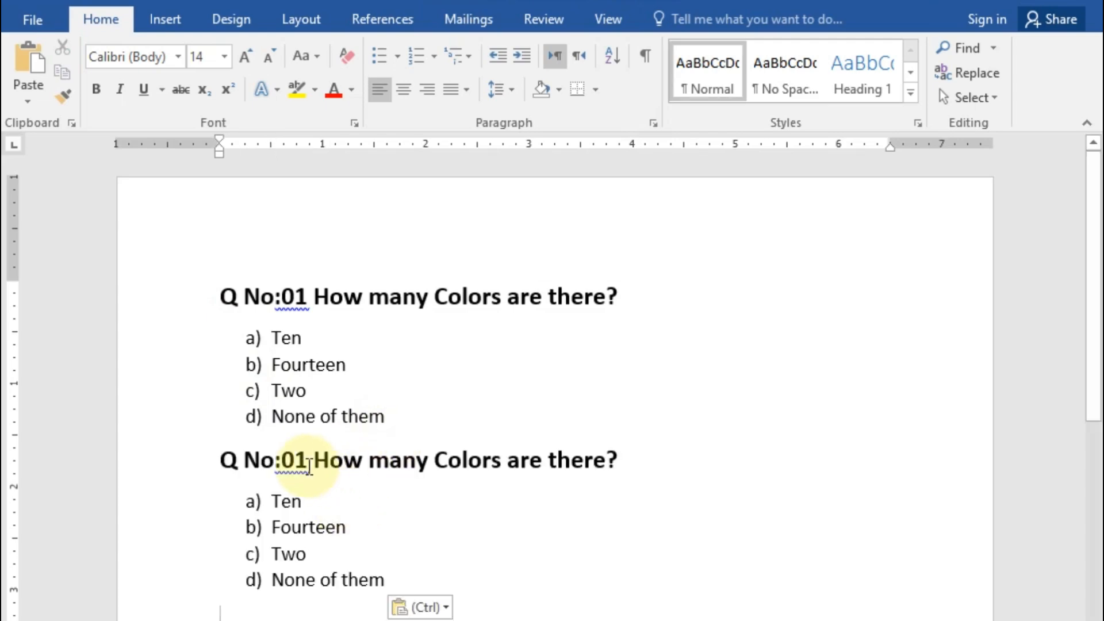
# Change the question number in the pasted question line to 02.
pyautogui.click(308, 460)
pyautogui.hotkey('shift', 'Left')
pyautogui.write('2')
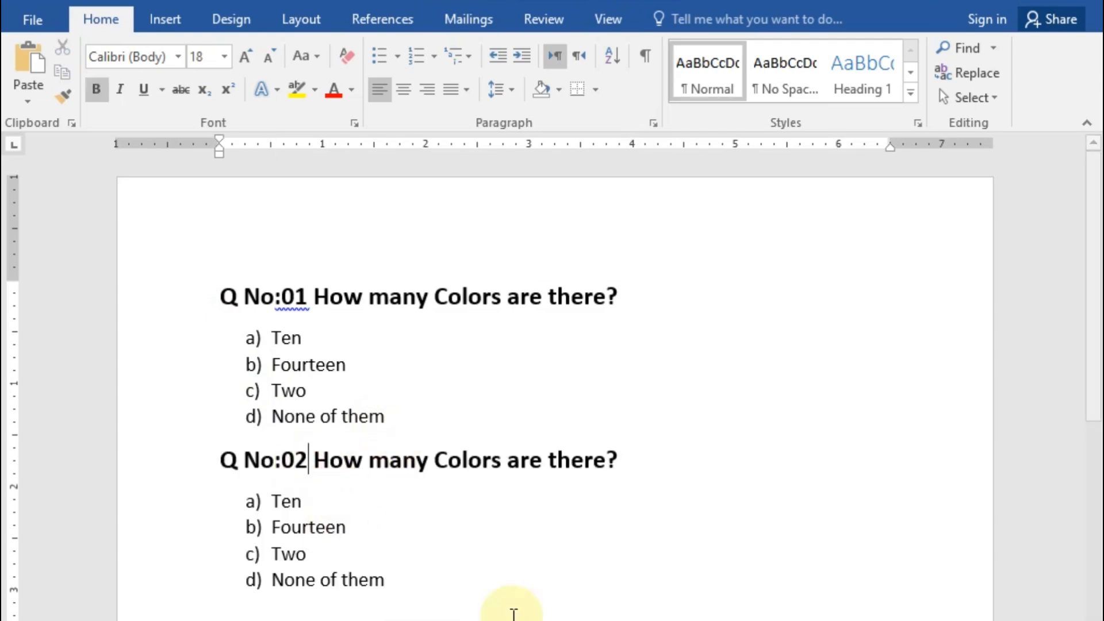
# Apply the 1., 2., 3. number format to the four answers of the second question.
pyautogui.moveTo(416, 601); pyautogui.dragTo(216, 512)
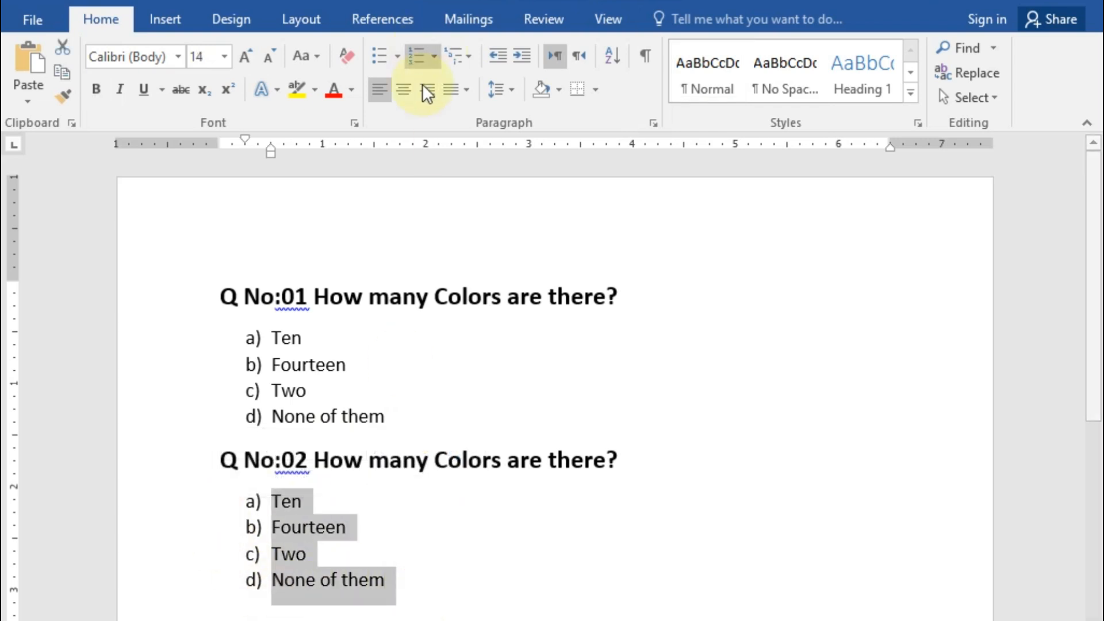
pyautogui.click(433, 62)
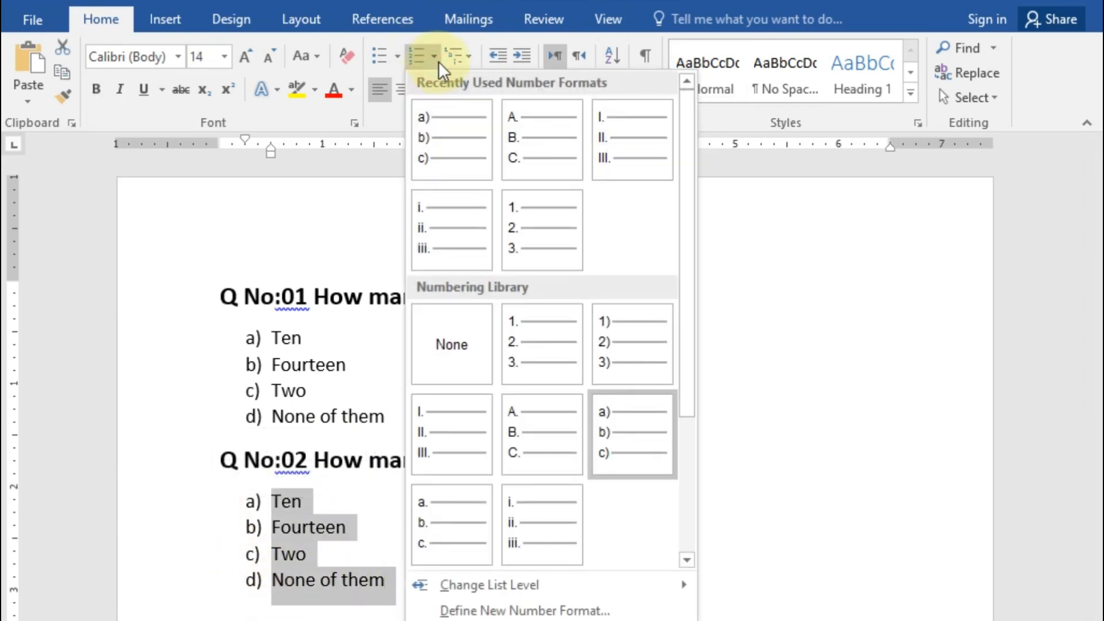
pyautogui.click(559, 375)
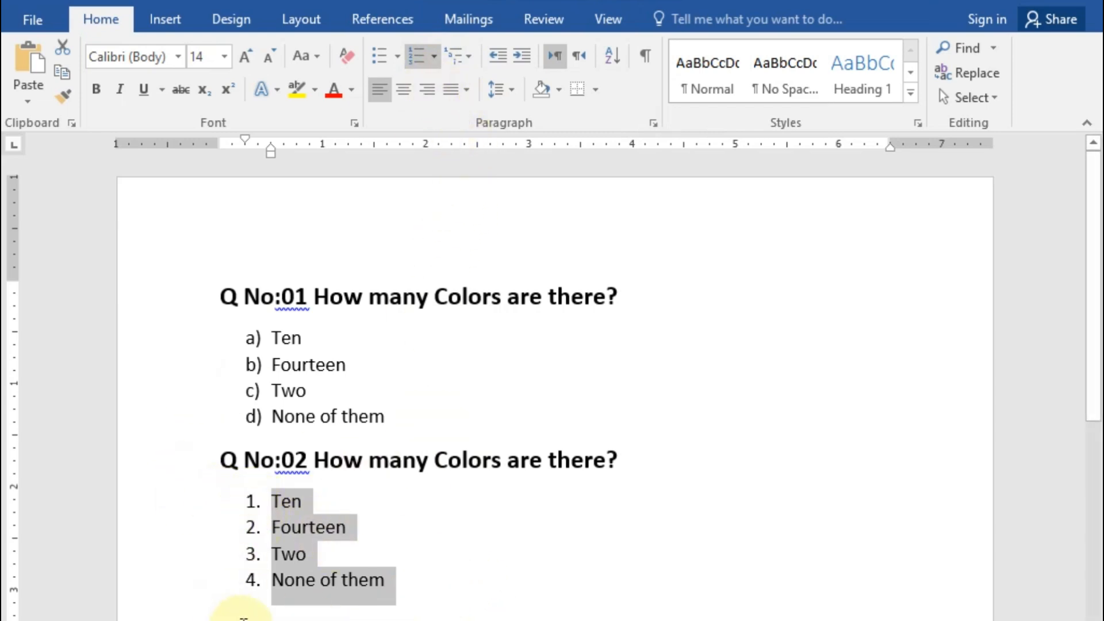
# Switch the second question's answers to the 1), 2), 3) number format.
pyautogui.click(435, 58)
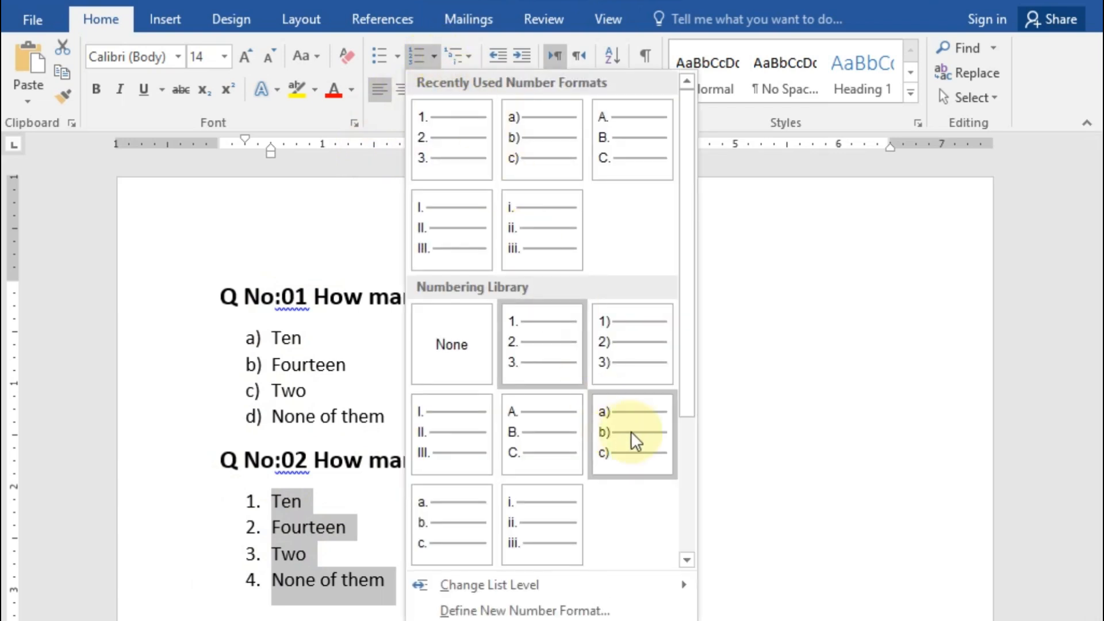
pyautogui.click(638, 344)
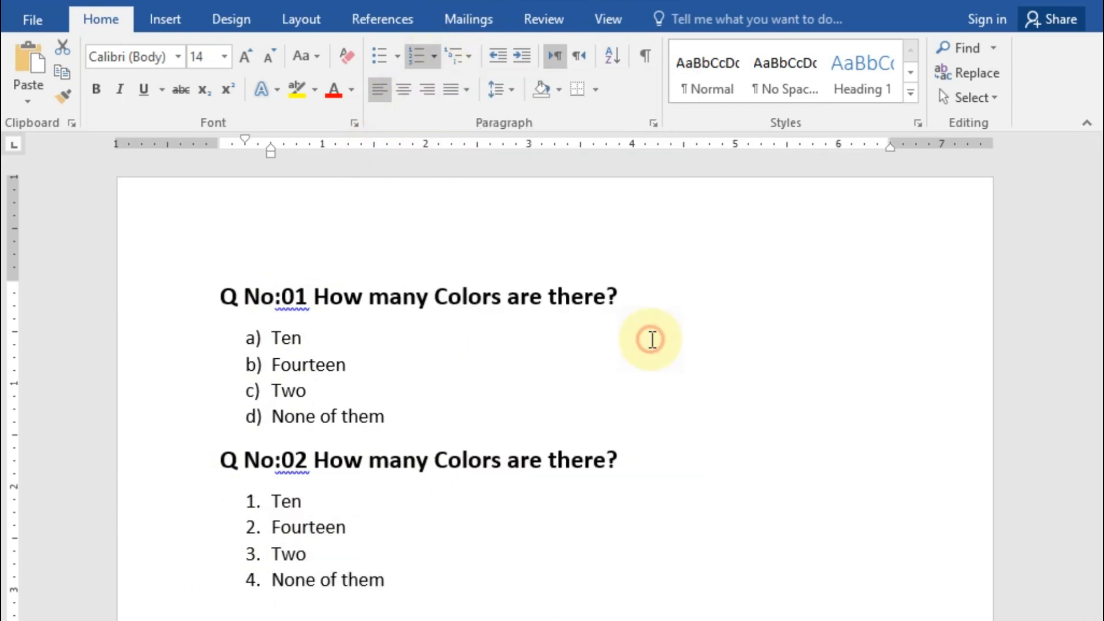
pyautogui.click(396, 582)
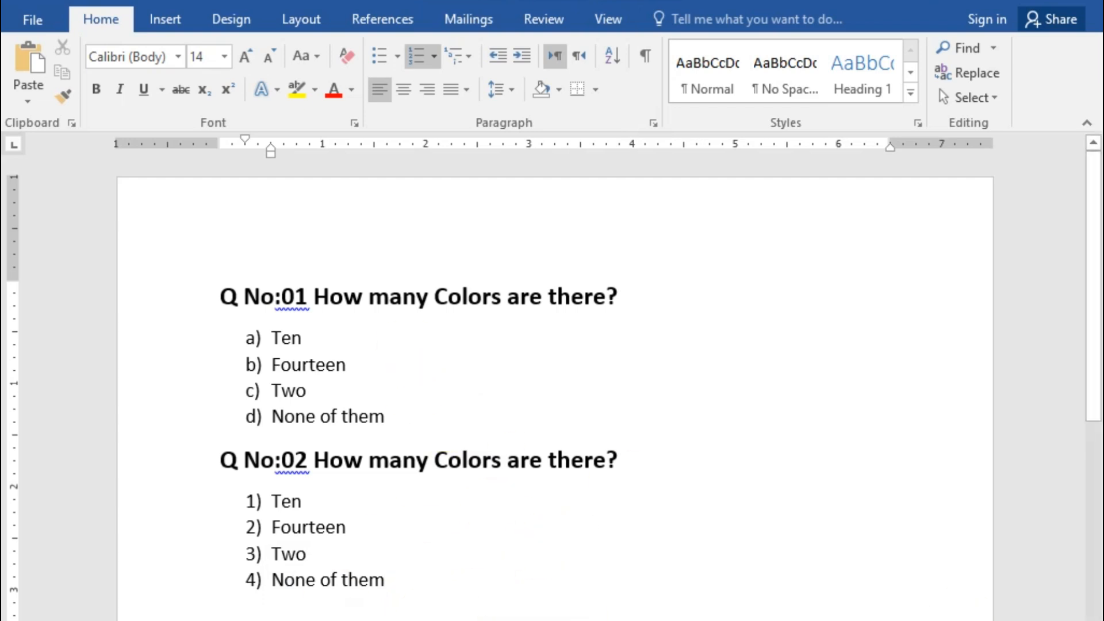
# Define a new number format with the "1st, 2nd, 3rd ..." number style for the second question's answers.
pyautogui.click(435, 56)
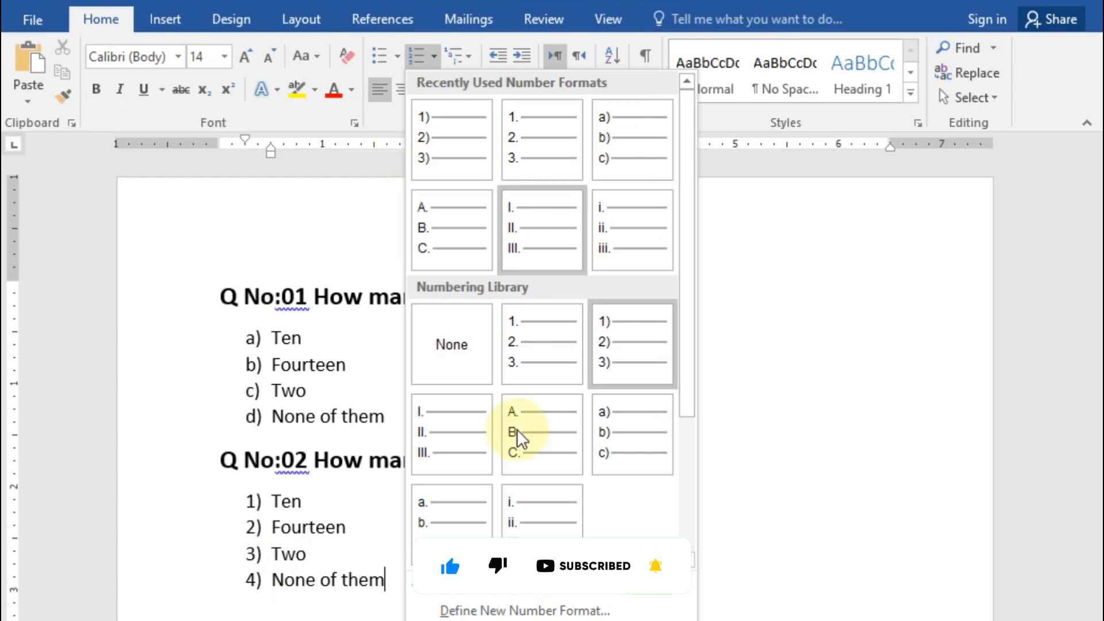
pyautogui.click(614, 612)
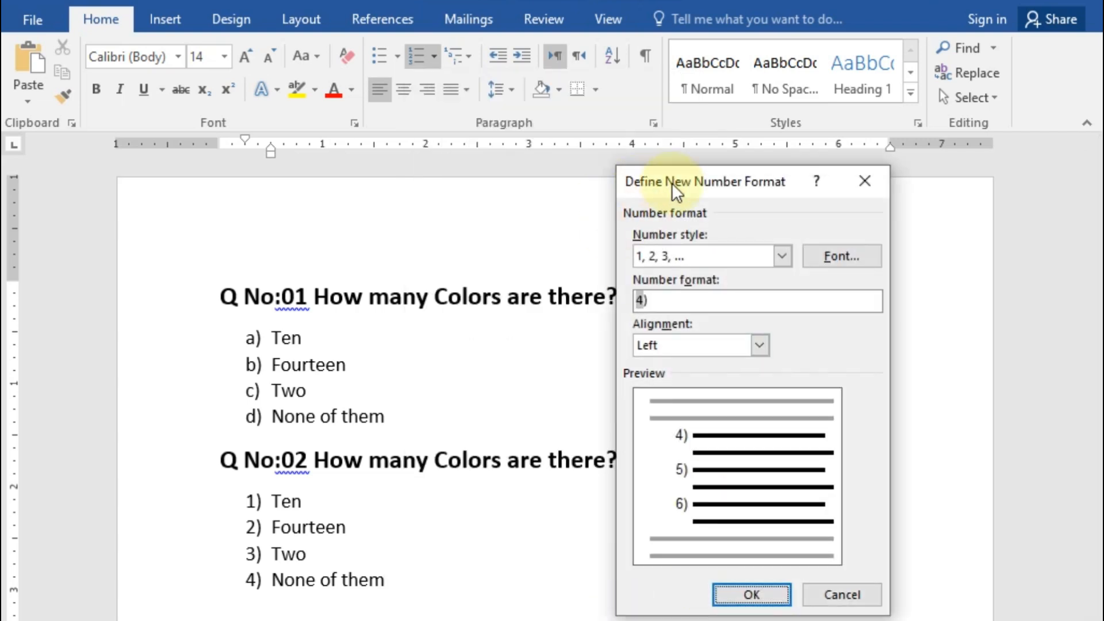
pyautogui.moveTo(708, 176); pyautogui.dragTo(777, 166)
pyautogui.click(847, 241)
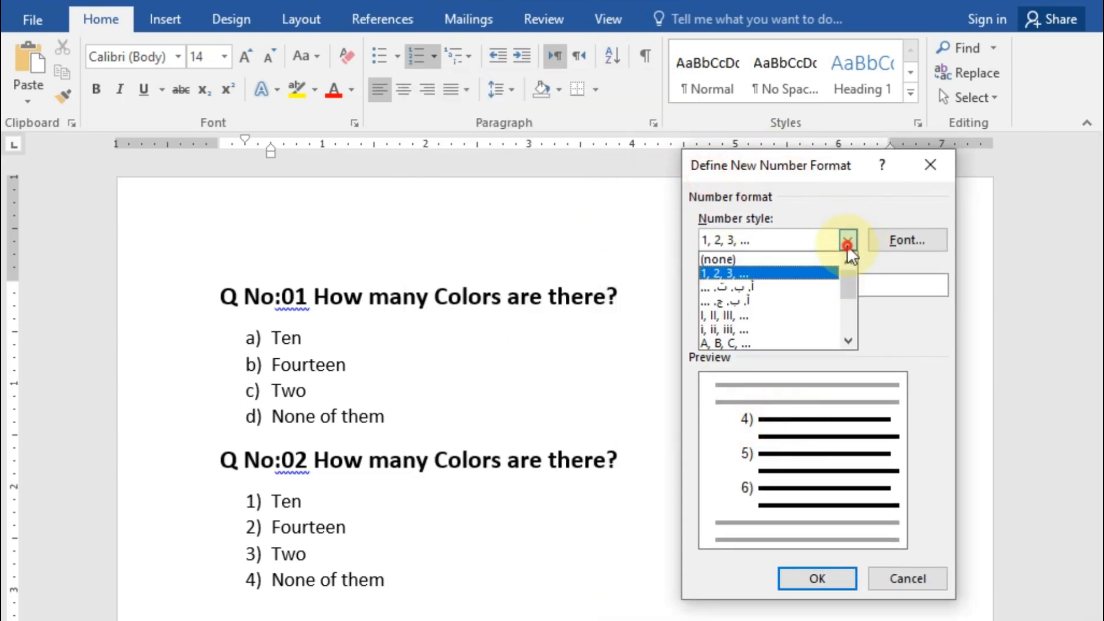
pyautogui.moveTo(850, 275); pyautogui.dragTo(857, 295)
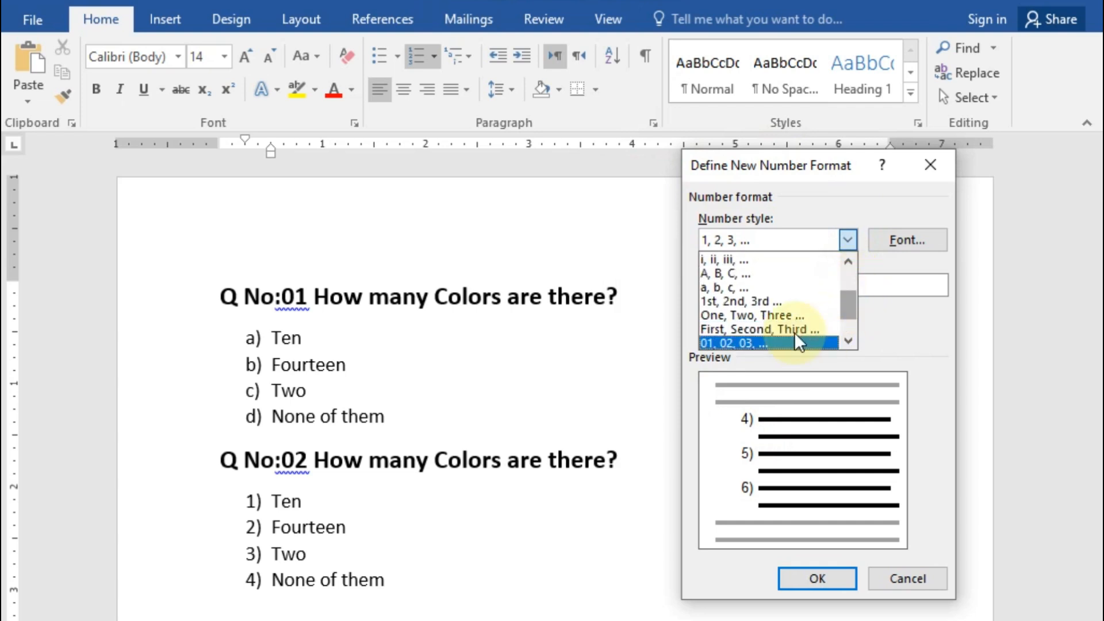
pyautogui.click(726, 304)
pyautogui.click(814, 577)
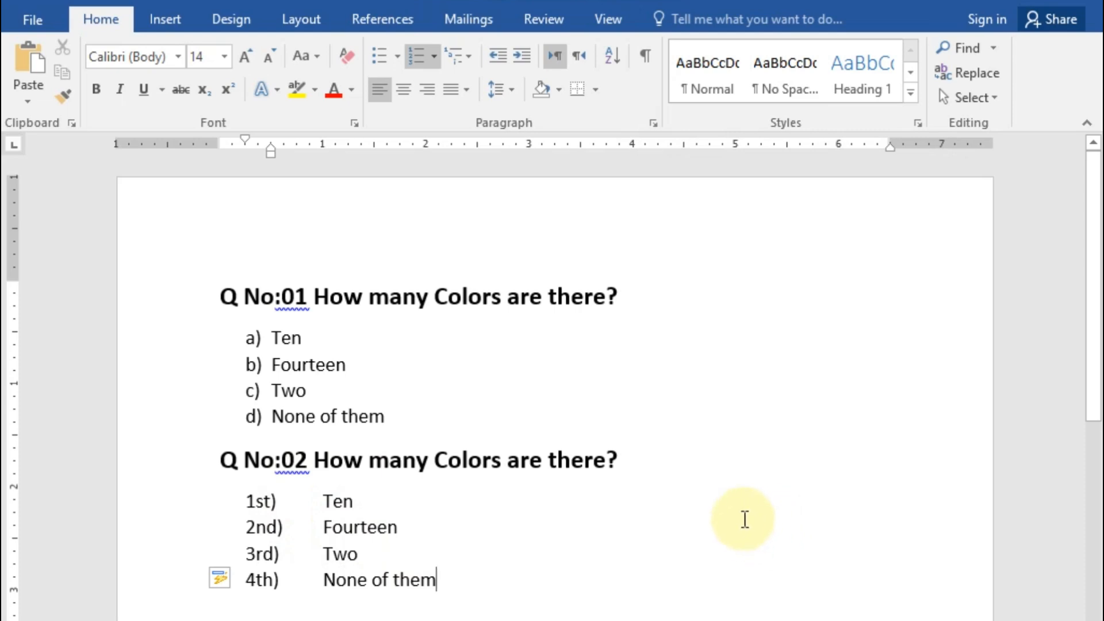
# Add a new answer line reading "Jhfg" below "None of them" in the second question.
pyautogui.press('Return')
pyautogui.write('Jhfg')
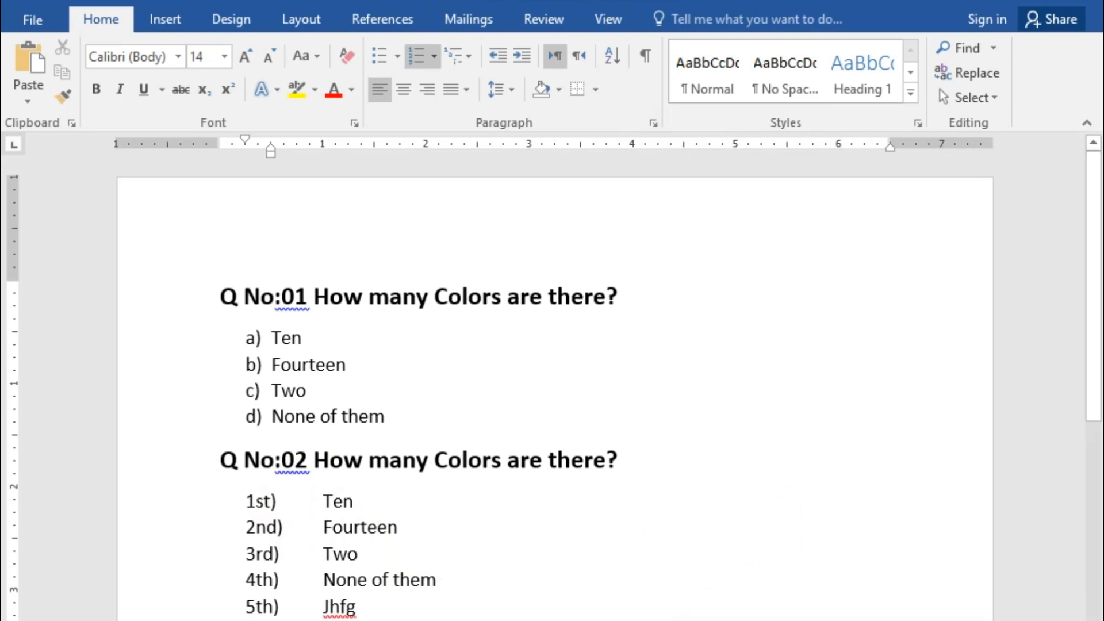
# Define a new number format with the "01, 02, 03, ..." style and Centered alignment for the second question's answers.
pyautogui.click(434, 57)
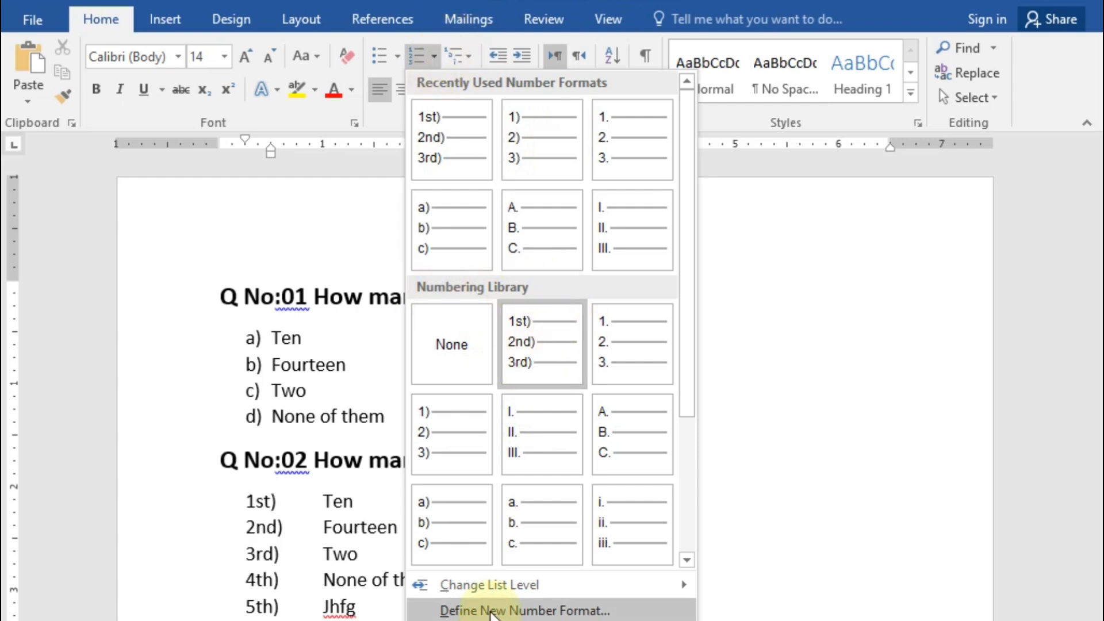
pyautogui.click(523, 610)
pyautogui.click(847, 240)
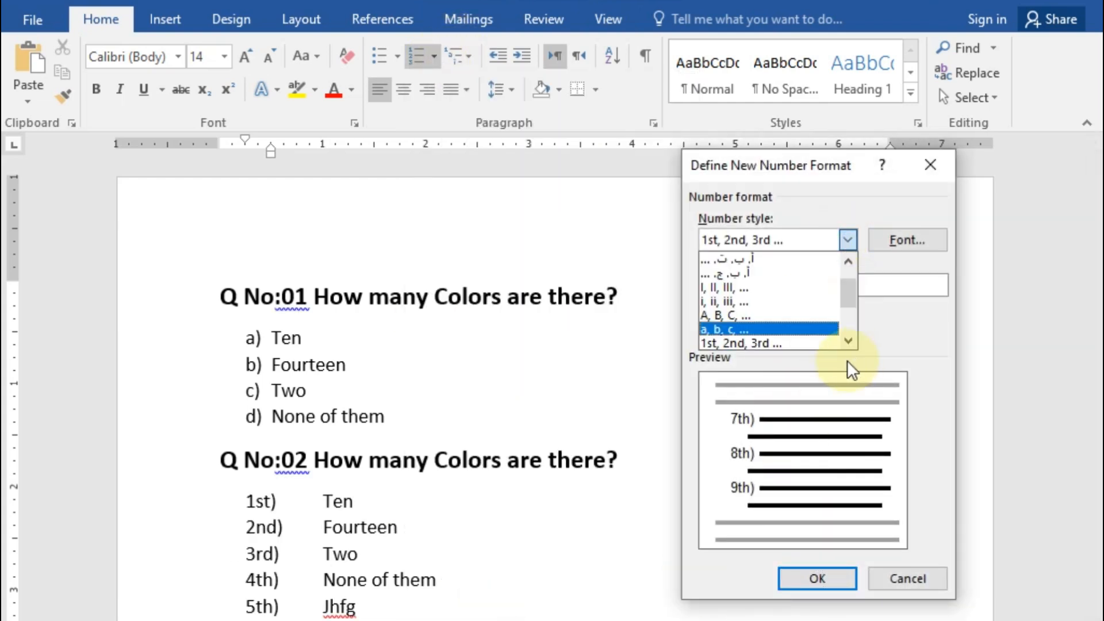
pyautogui.click(848, 341)
pyautogui.click(849, 340)
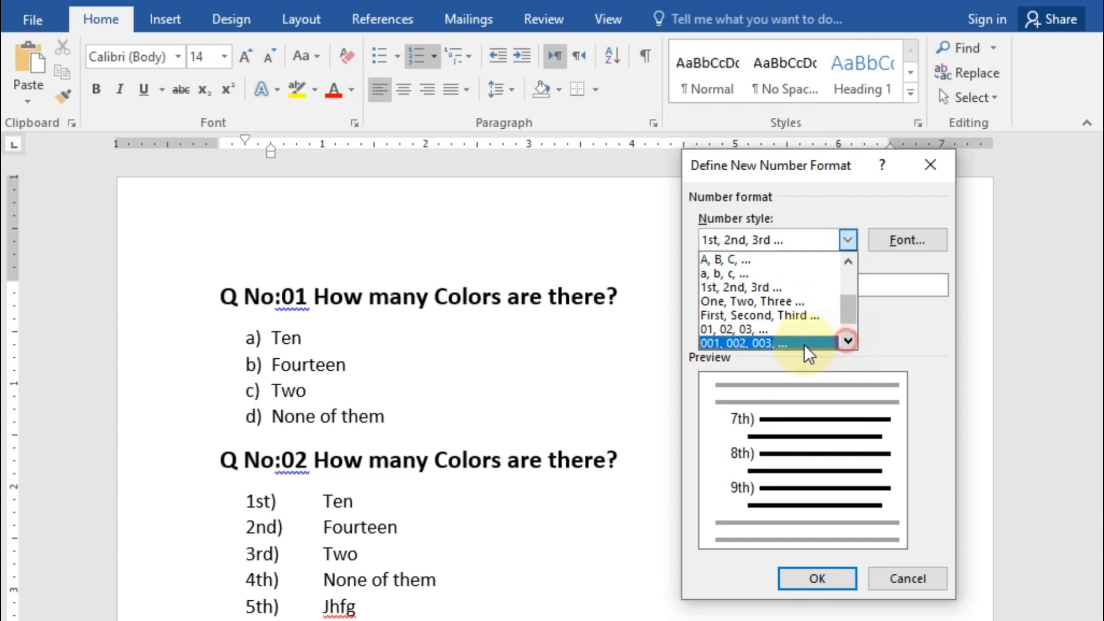
pyautogui.click(710, 329)
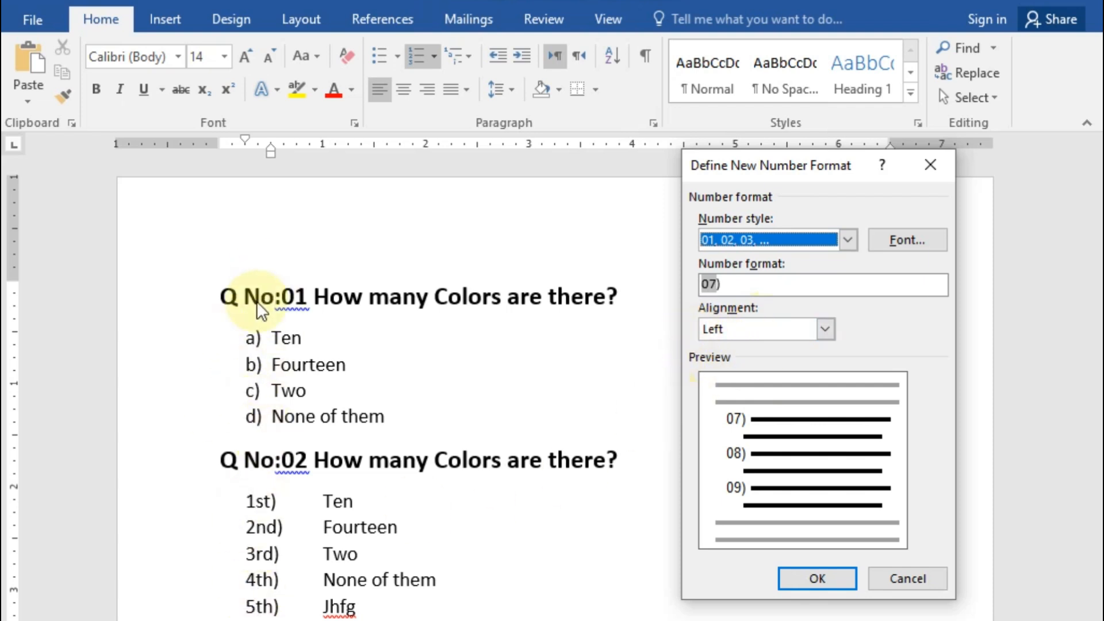
pyautogui.click(746, 330)
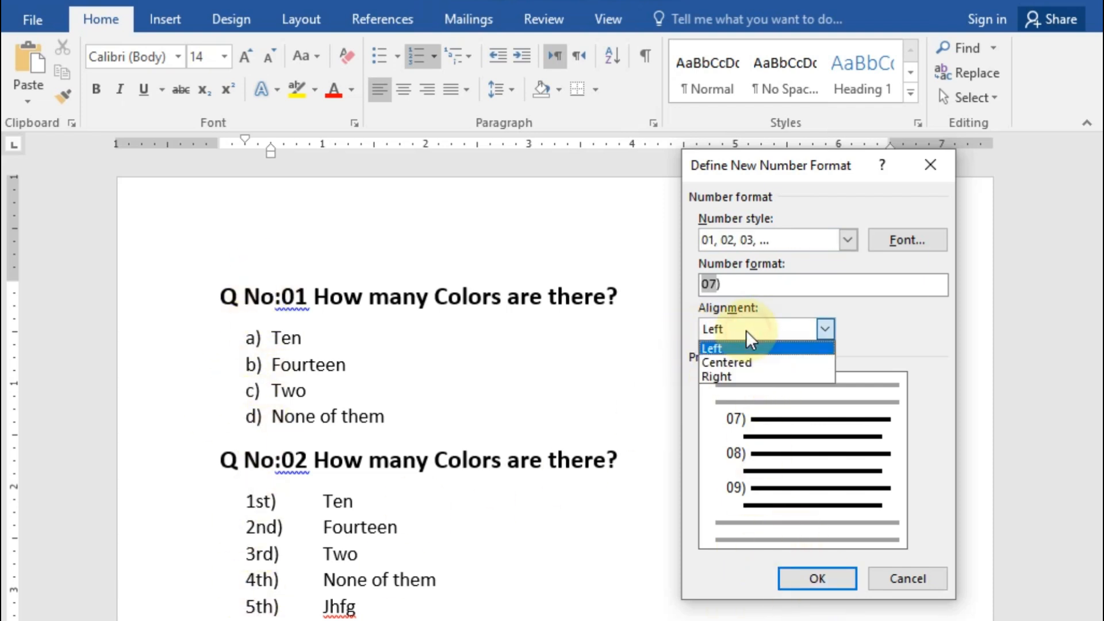
pyautogui.click(738, 366)
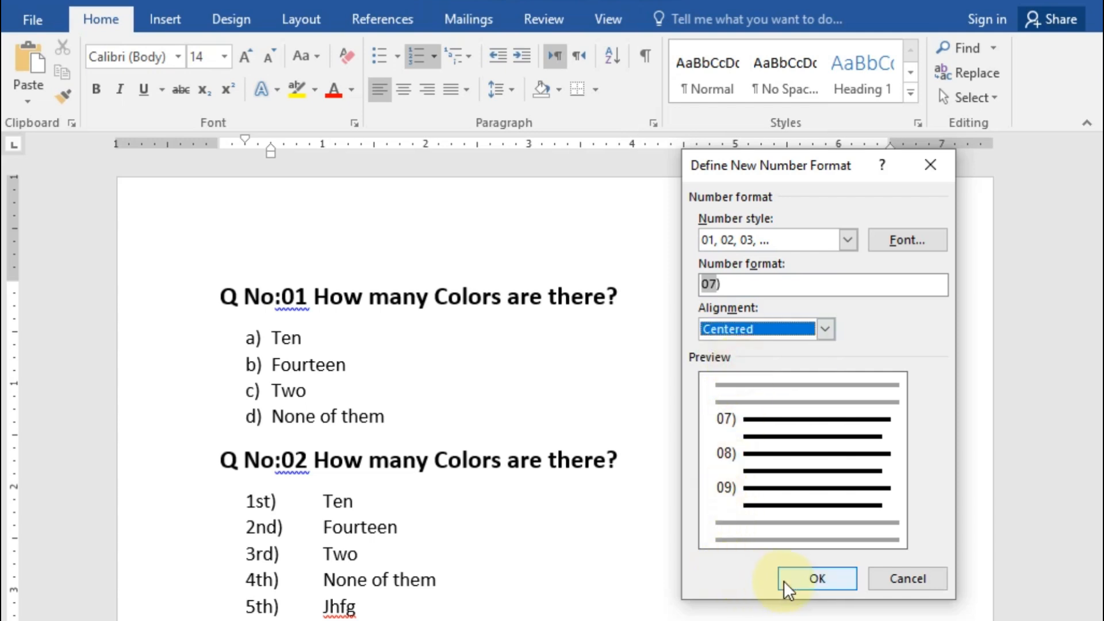
pyautogui.click(798, 582)
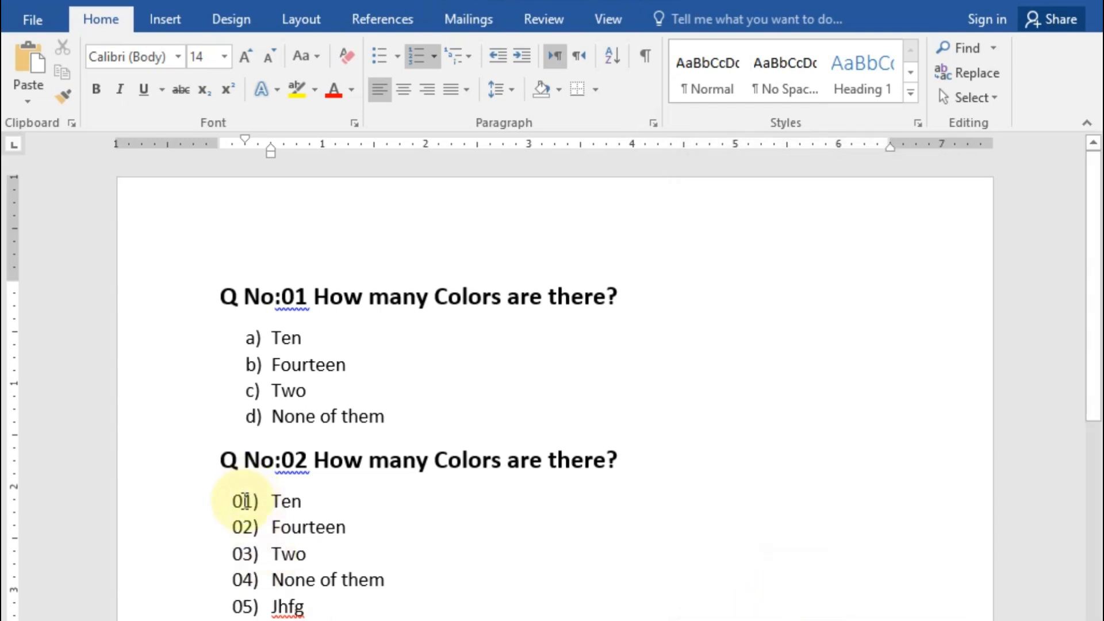
pyautogui.moveTo(242, 585); pyautogui.dragTo(236, 611)
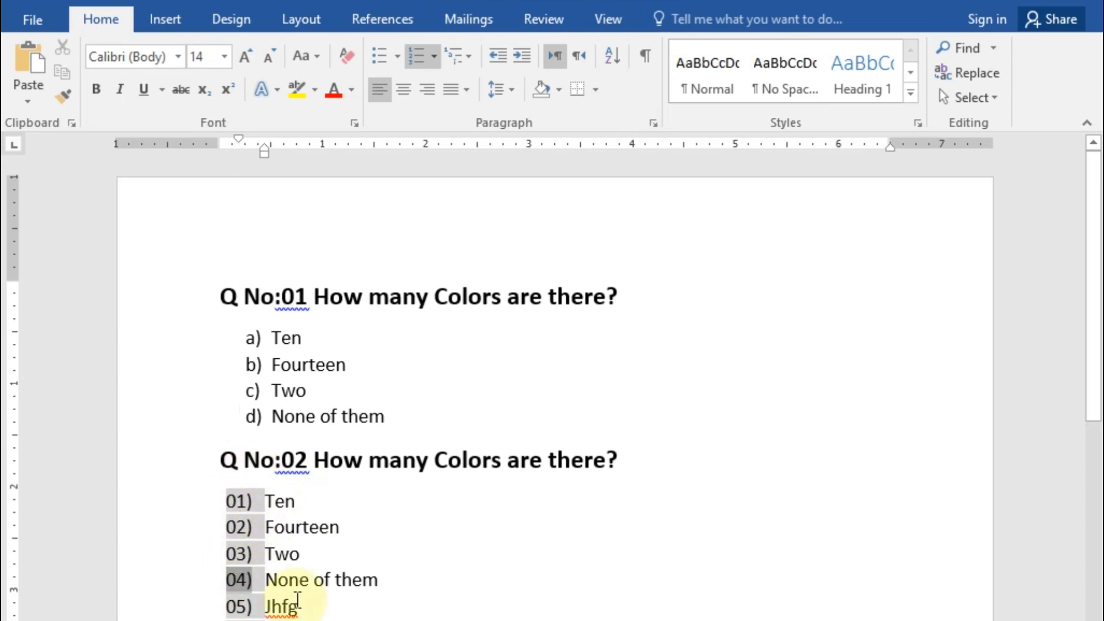
pyautogui.click(345, 614)
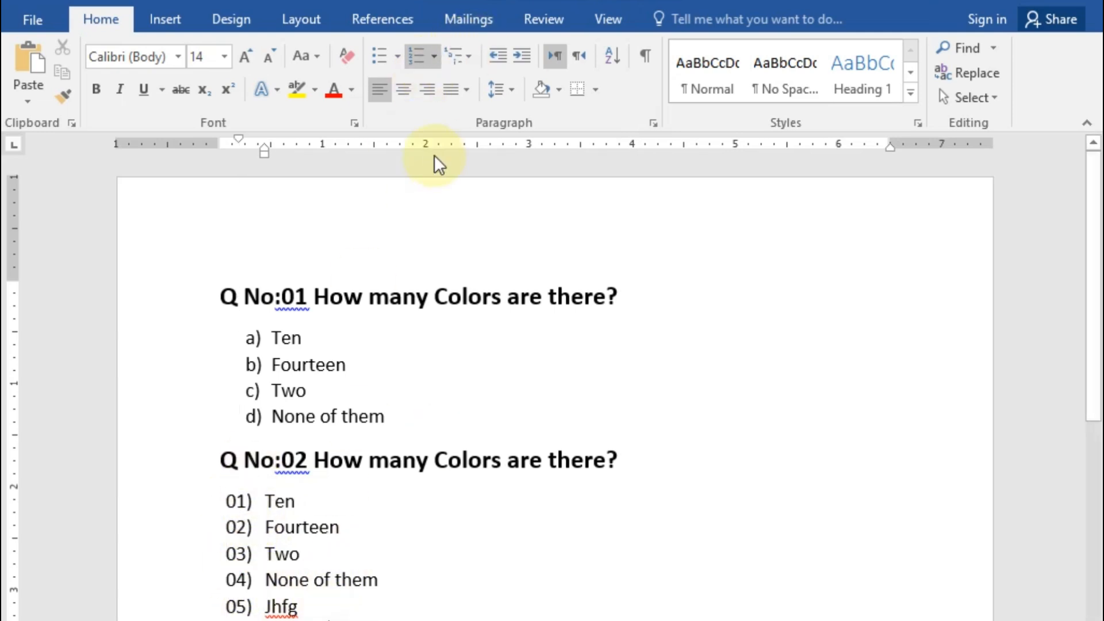
# Change the number format alignment of the second question's answers to Right.
pyautogui.click(433, 57)
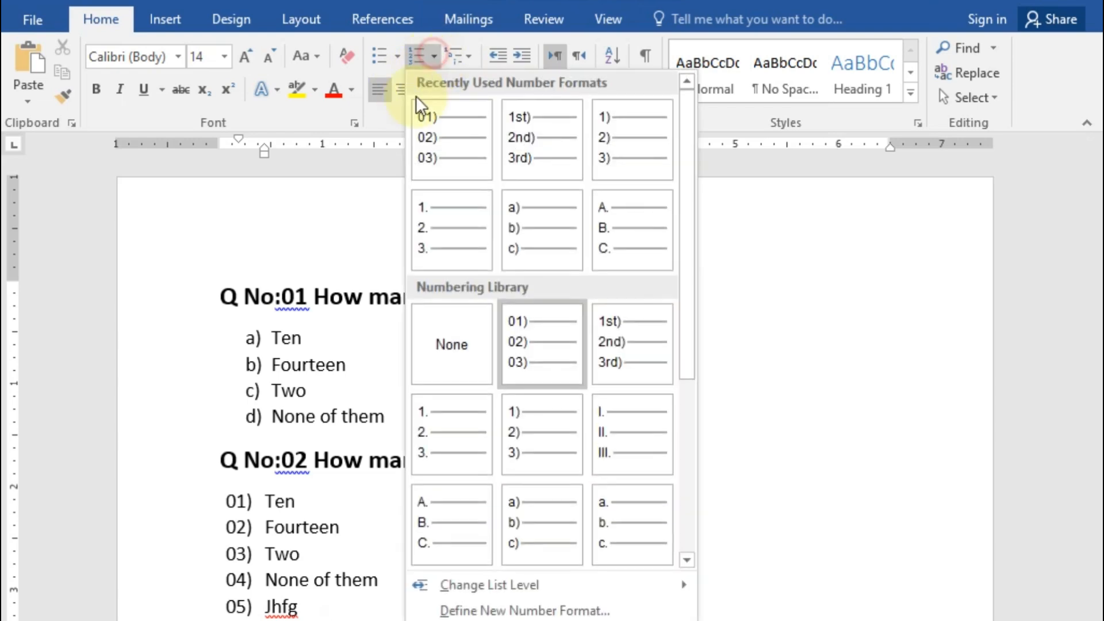
pyautogui.click(565, 609)
pyautogui.click(824, 329)
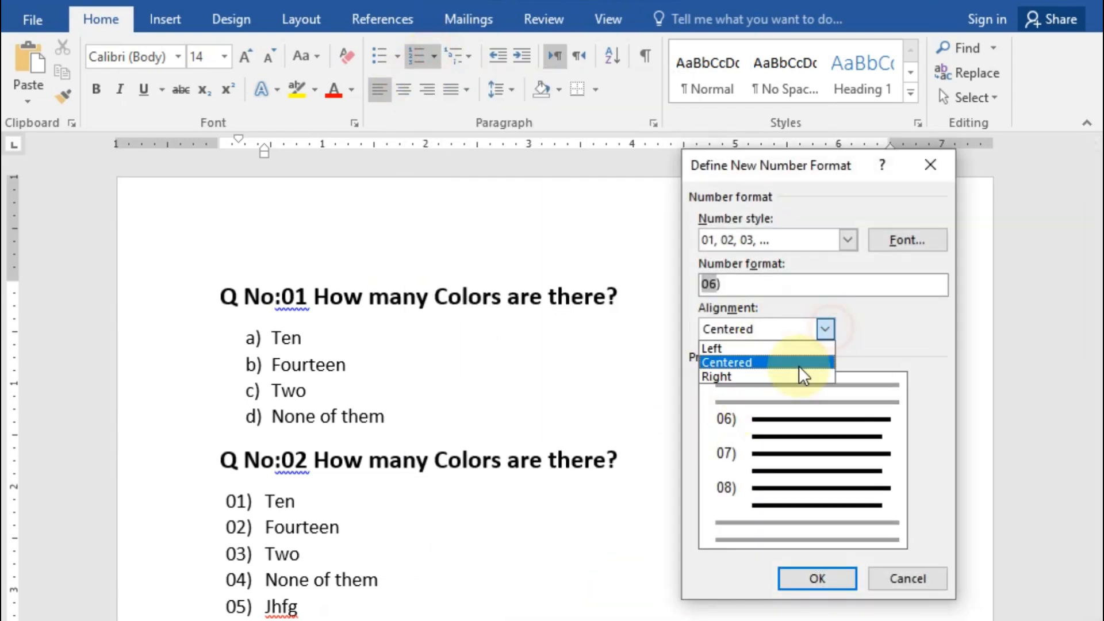
pyautogui.click(781, 376)
pyautogui.click(789, 575)
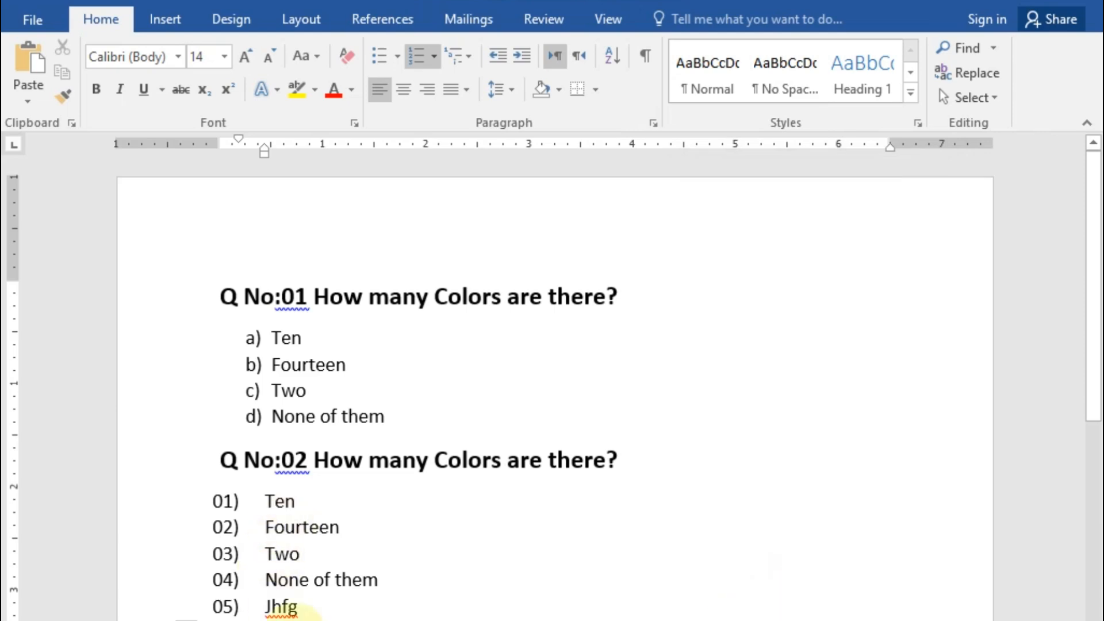
# Increase the indent of the second question's answer list by one level.
pyautogui.moveTo(302, 612); pyautogui.dragTo(262, 496)
pyautogui.click(521, 56)
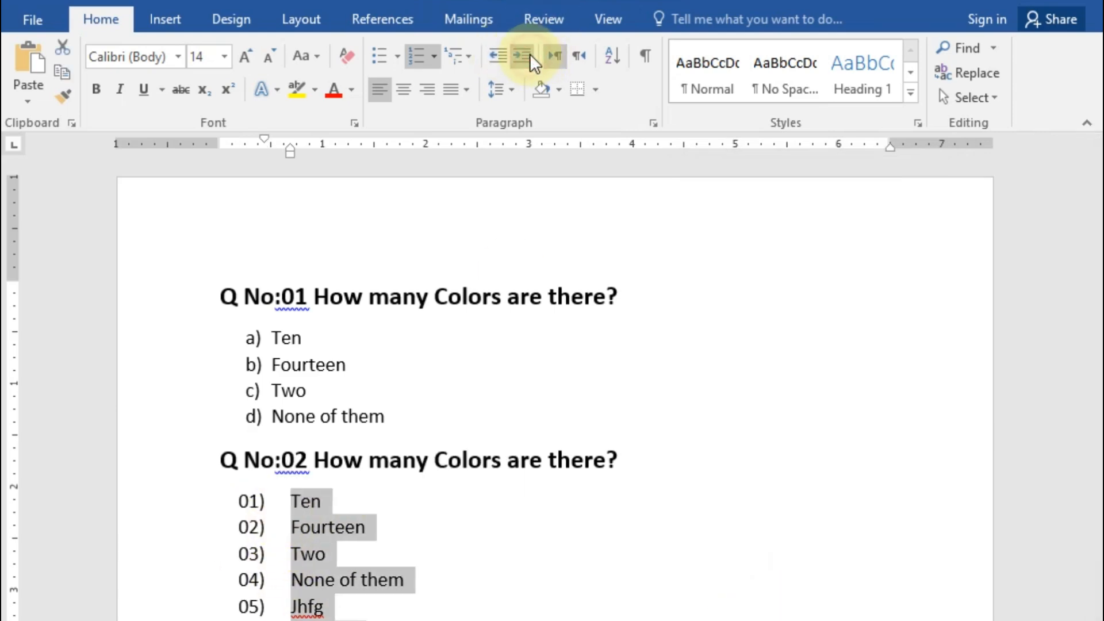
pyautogui.click(454, 581)
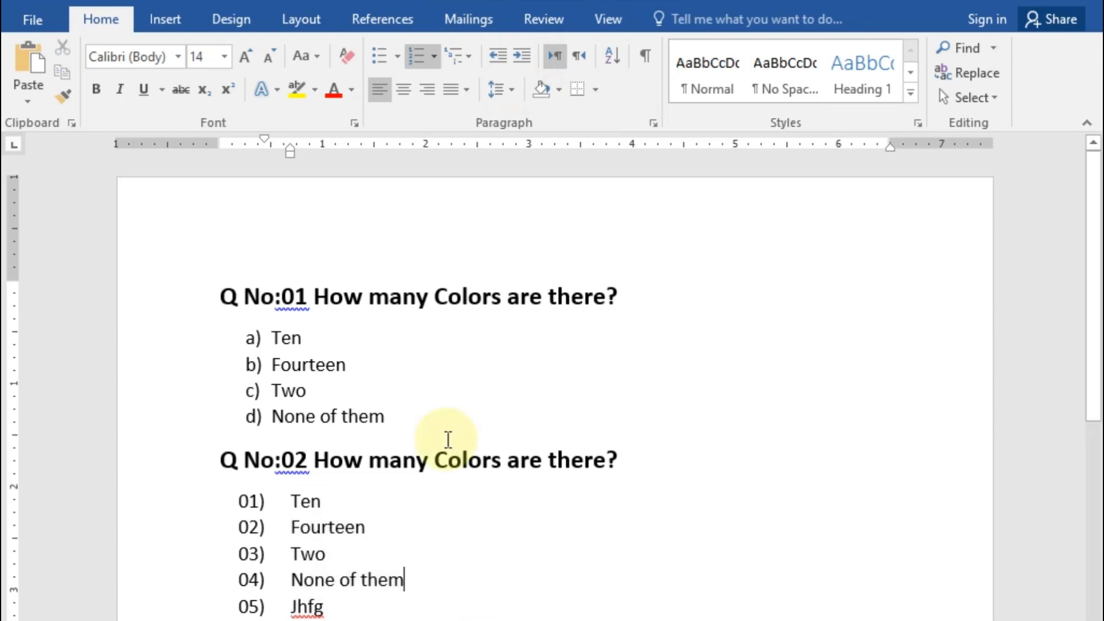
pyautogui.click(434, 56)
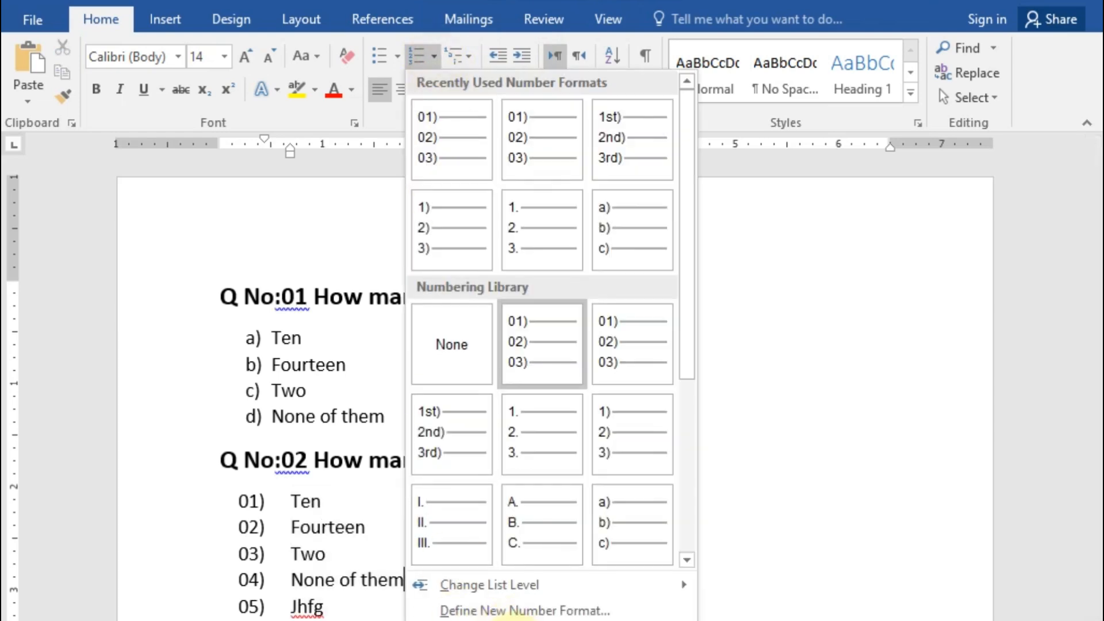
pyautogui.press('Escape')
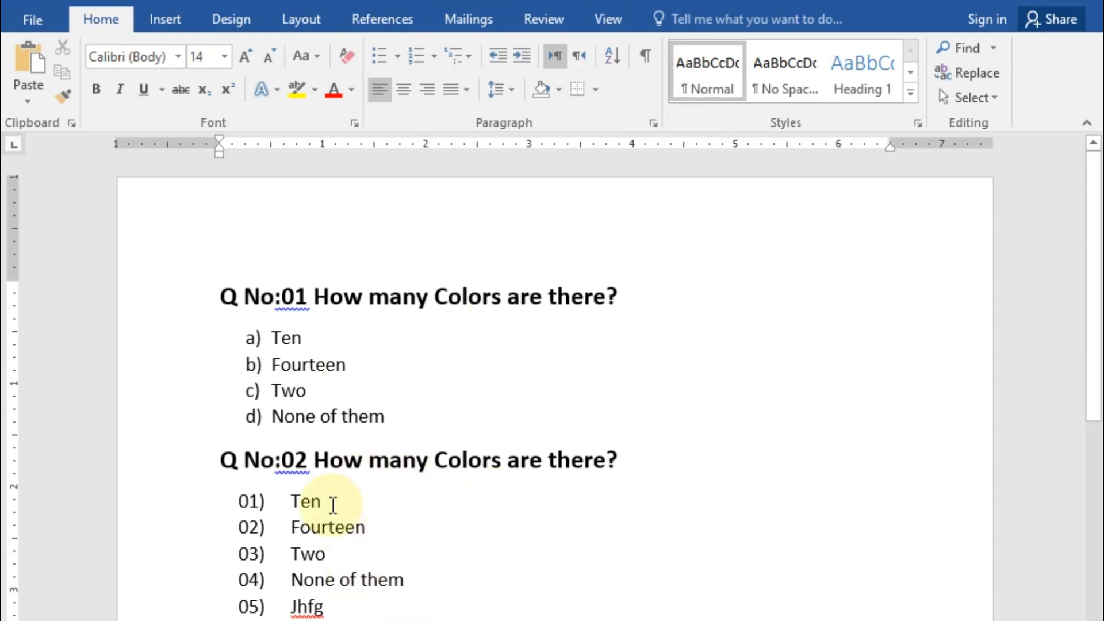
pyautogui.moveTo(318, 620); pyautogui.dragTo(111, 481)
pyautogui.click(325, 620)
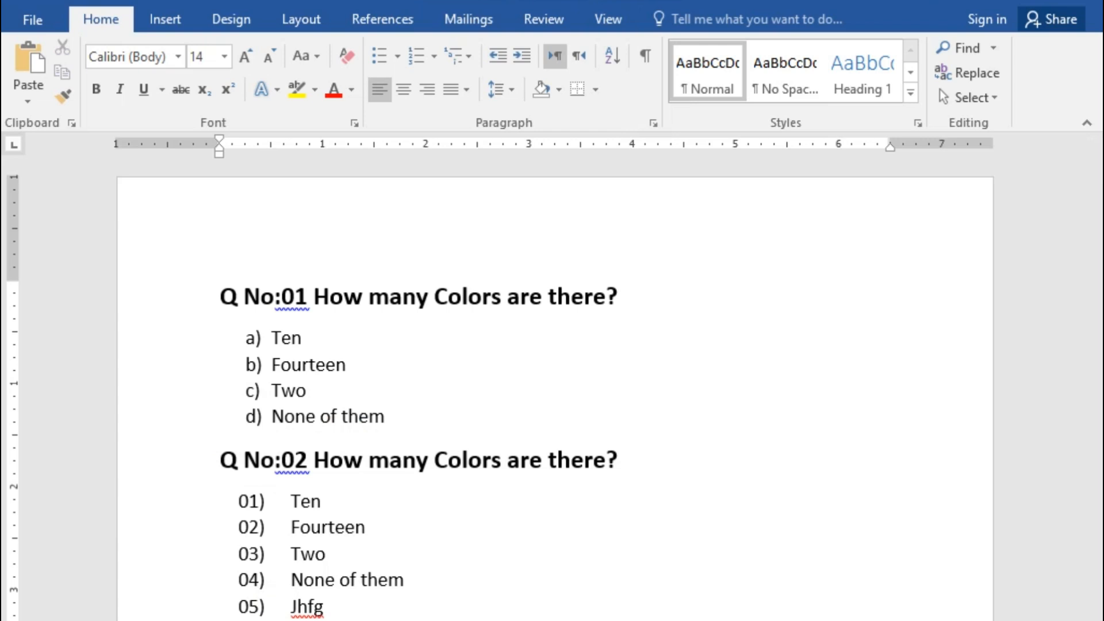
# Delete all sample text from "To make your document look professionally produced" to the end, keeping the "Video provides a powerful way" paragraph.
pyautogui.scroll(-1, 552, 403)
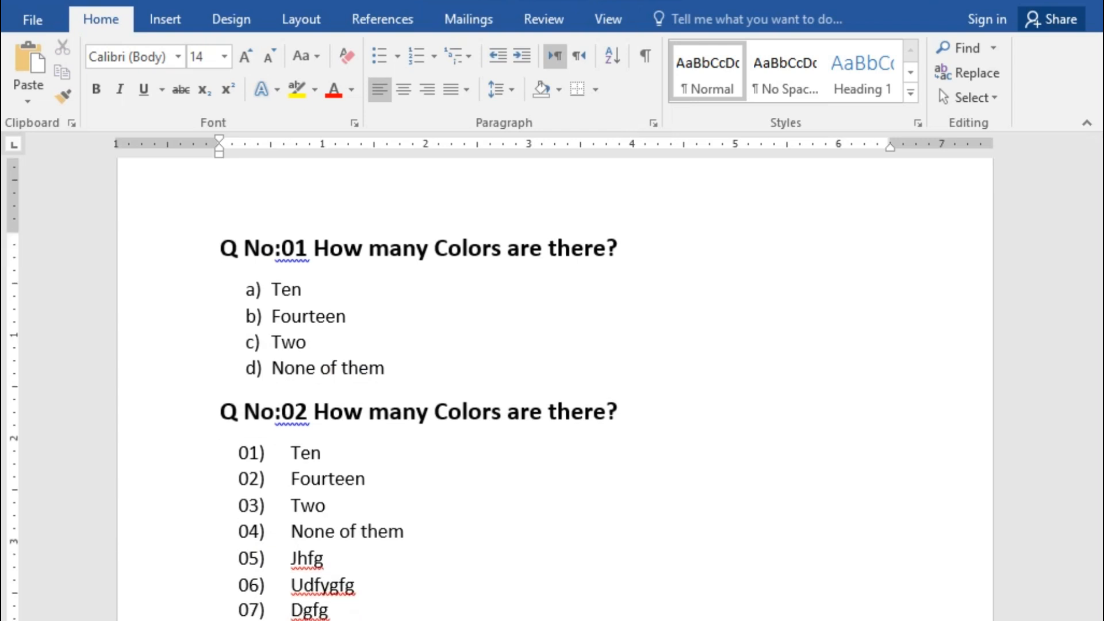
pyautogui.scroll(-15, 362, 612)
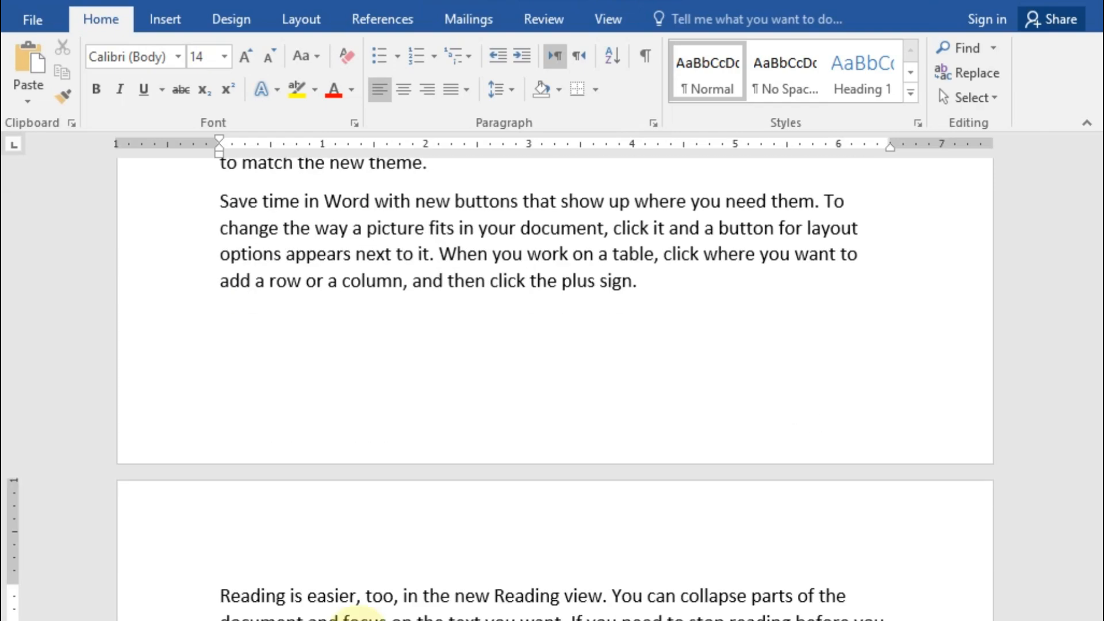
pyautogui.moveTo(1085, 440); pyautogui.dragTo(908, 396)
pyautogui.click(221, 372)
pyautogui.hotkey('ctrl', 'shift', 'End')
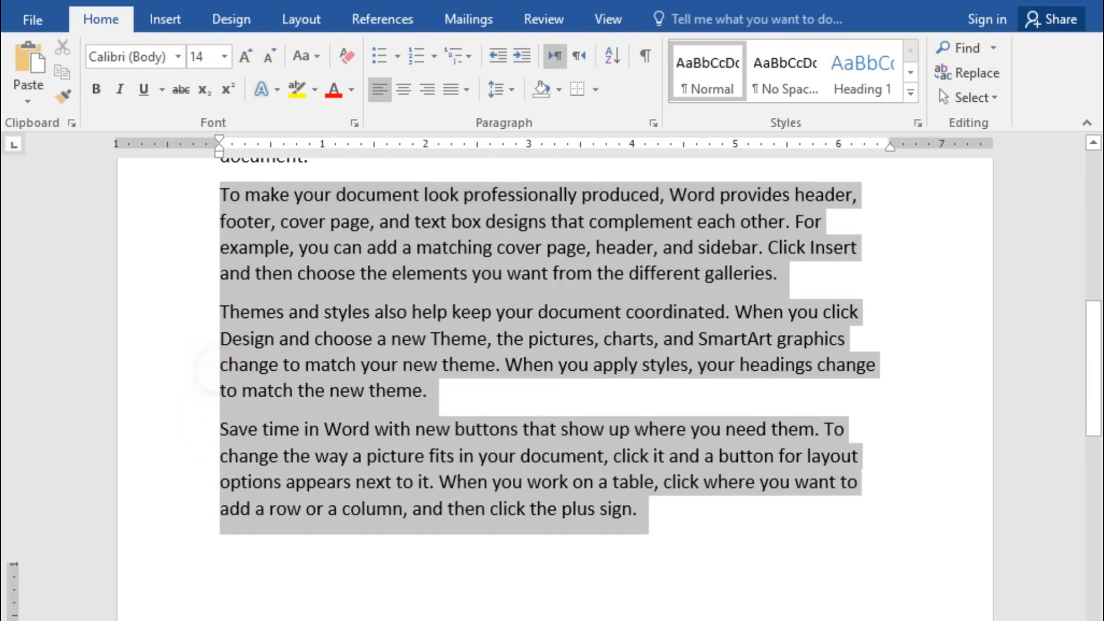
pyautogui.press('BackSpace')
pyautogui.press('BackSpace')
pyautogui.scroll(3, 1092, 517)
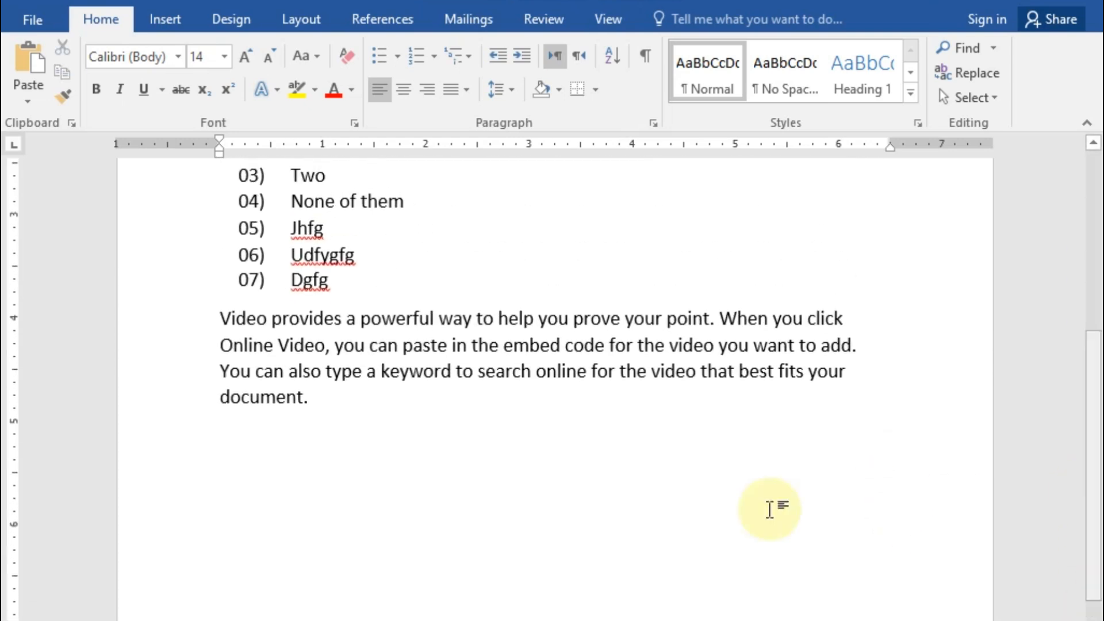
# Add the lines "Colors" and "Black" below the "Video provides a powerful way" paragraph.
pyautogui.press('Return')
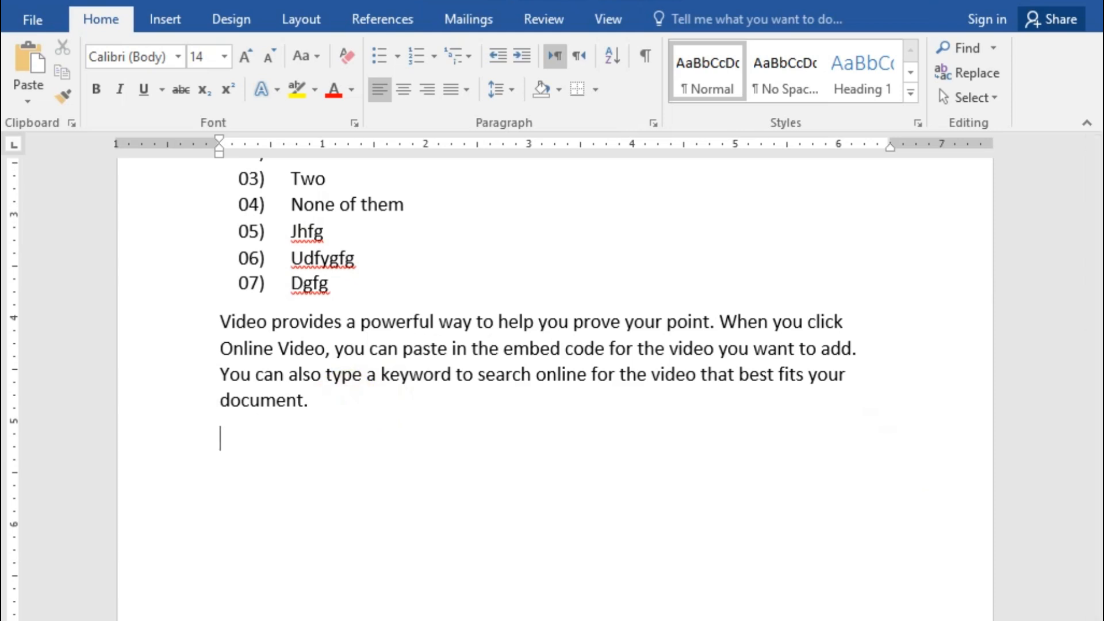
pyautogui.write('jhsgdsdtys')
pyautogui.hotkey('ctrl', 'z')
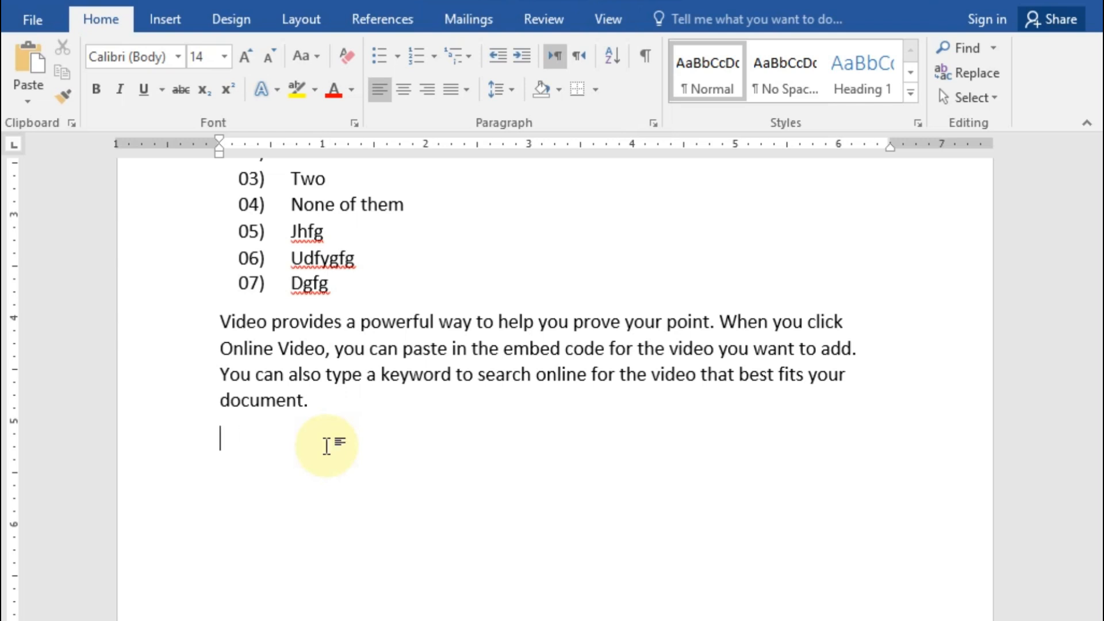
pyautogui.write('A')
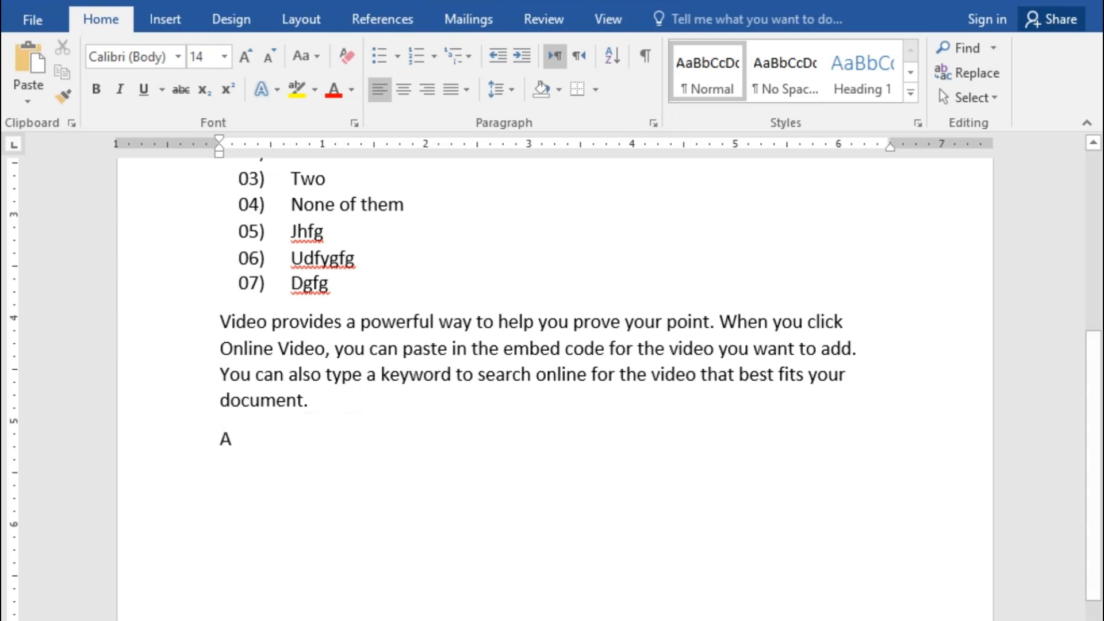
pyautogui.press('BackSpace')
pyautogui.write('Colors')
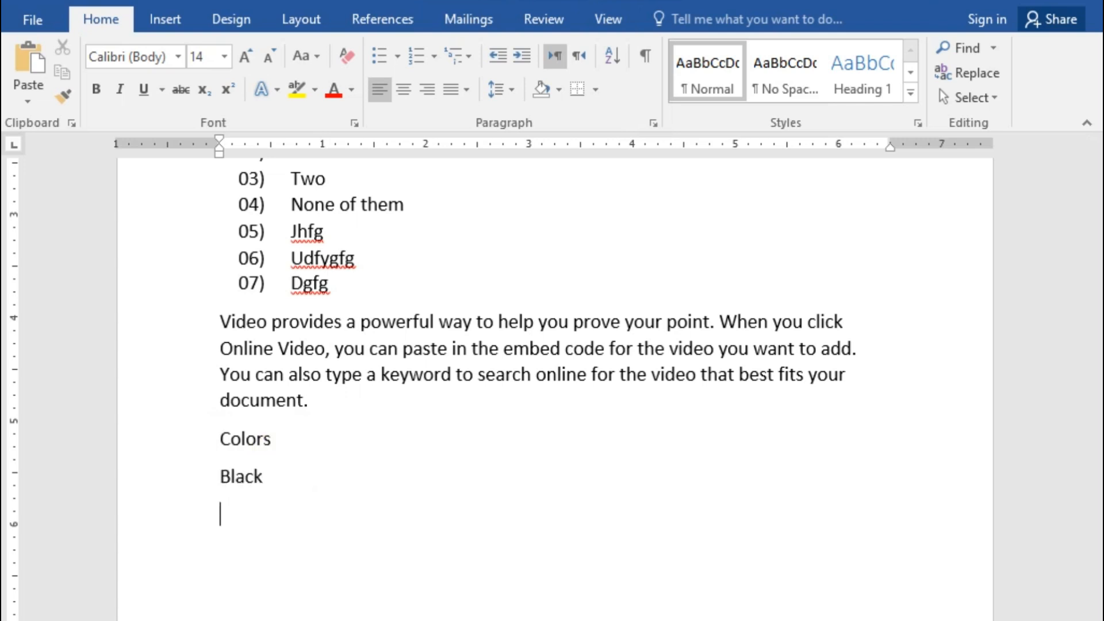
# Add the lines "White", "Red" and "Green" below "Black".
pyautogui.write('te')
pyautogui.press('Return')
pyautogui.write('Red')
pyautogui.press('Return')
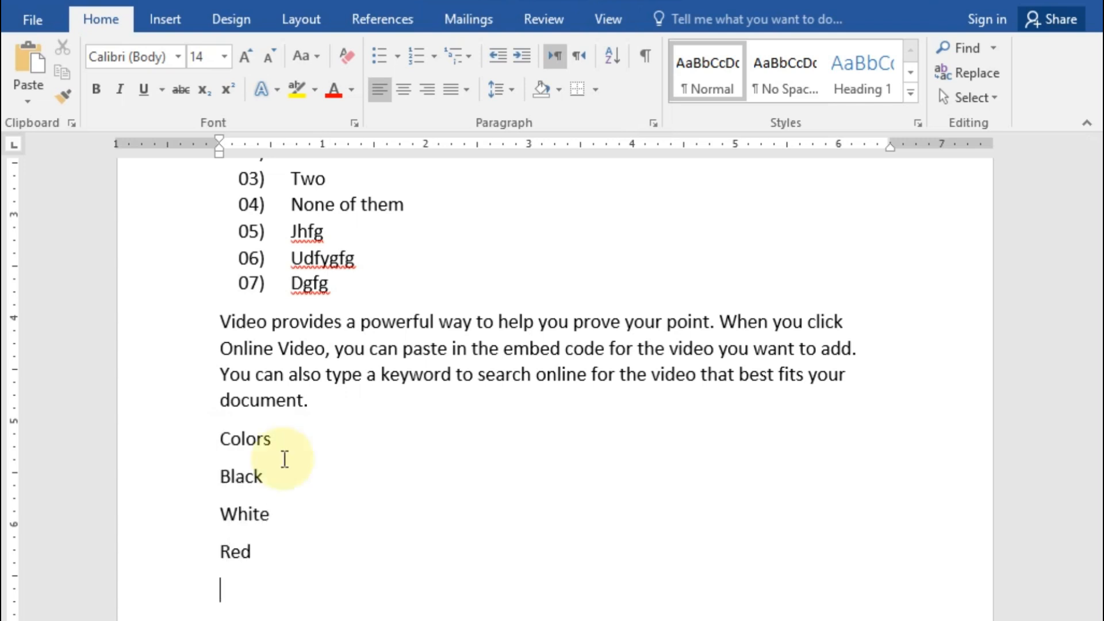
pyautogui.write('F')
pyautogui.press('BackSpace')
pyautogui.write('Green')
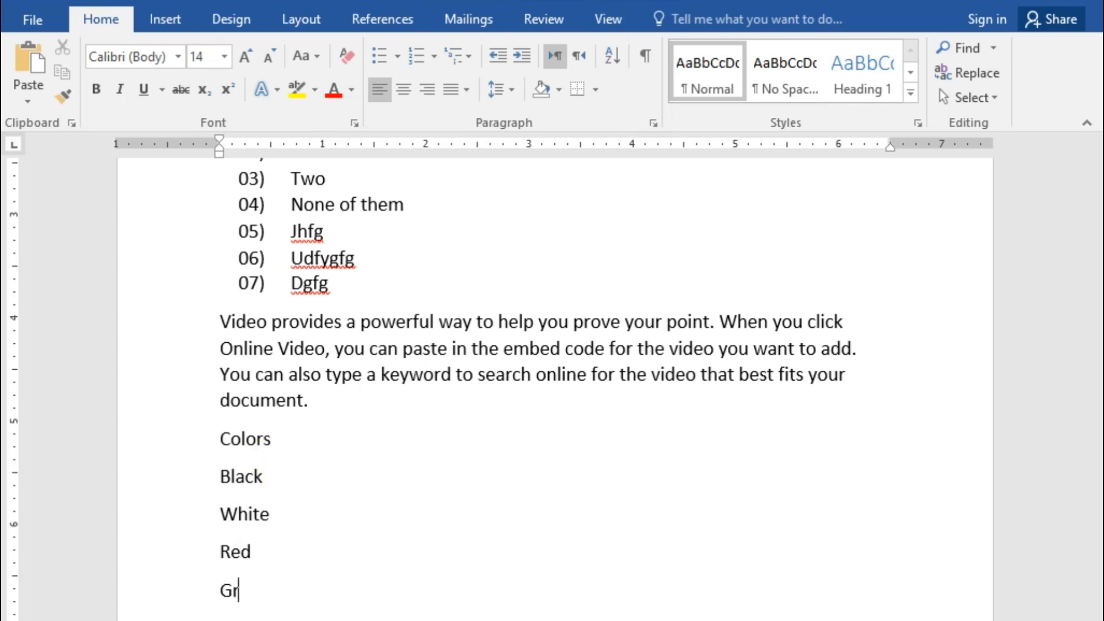
pyautogui.press('Return')
# Number the five lines from "Colors" to "Green" in the 01), 02), 03) format and increase their indent by one level.
pyautogui.moveTo(284, 592); pyautogui.dragTo(196, 454)
pyautogui.click(414, 58)
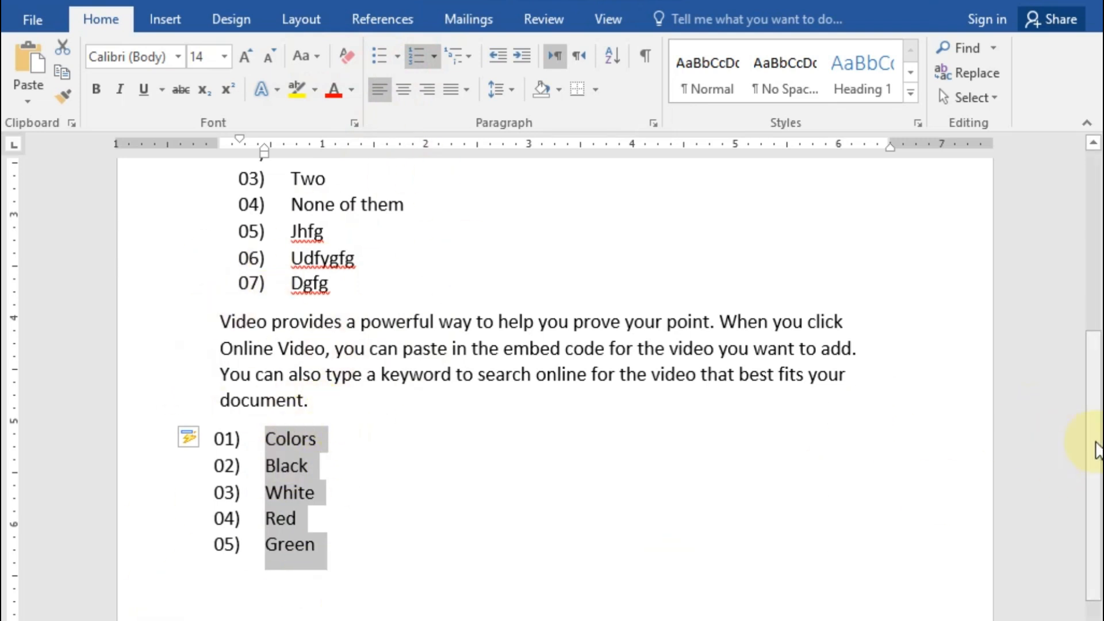
pyautogui.moveTo(1096, 443); pyautogui.dragTo(1096, 423)
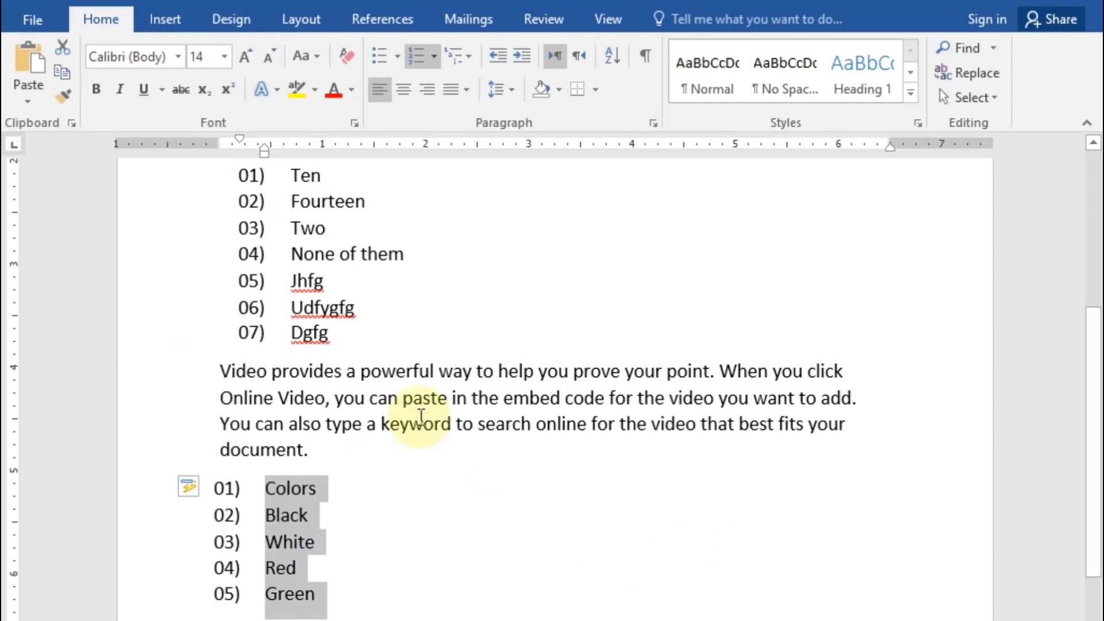
pyautogui.click(521, 56)
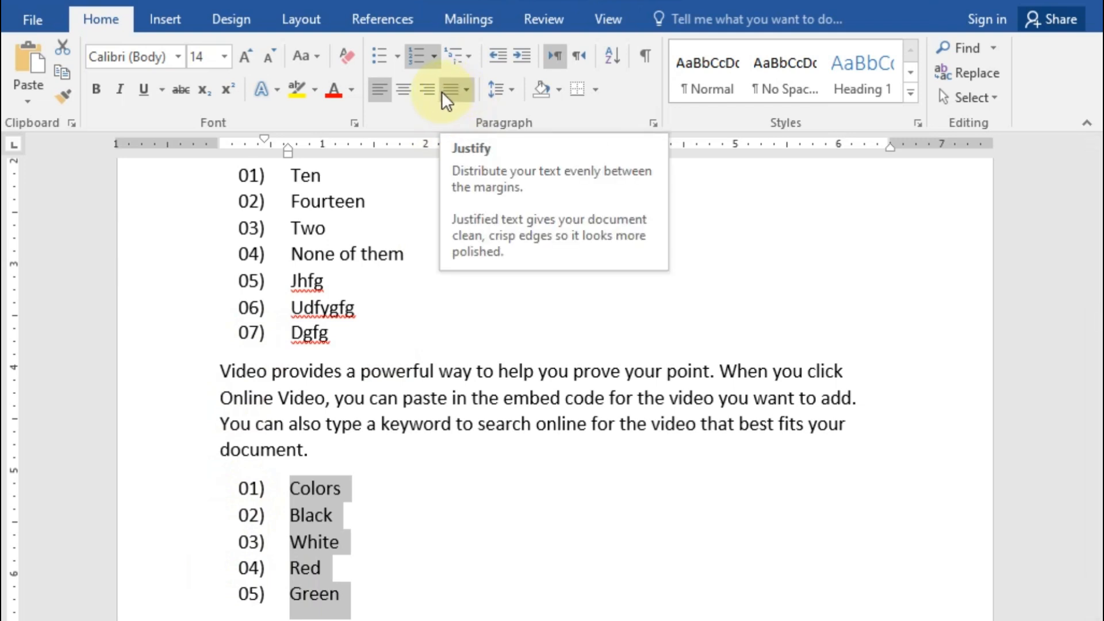
# Set the numbering value of the list beginning with "Colors" to start at 08.
pyautogui.click(434, 63)
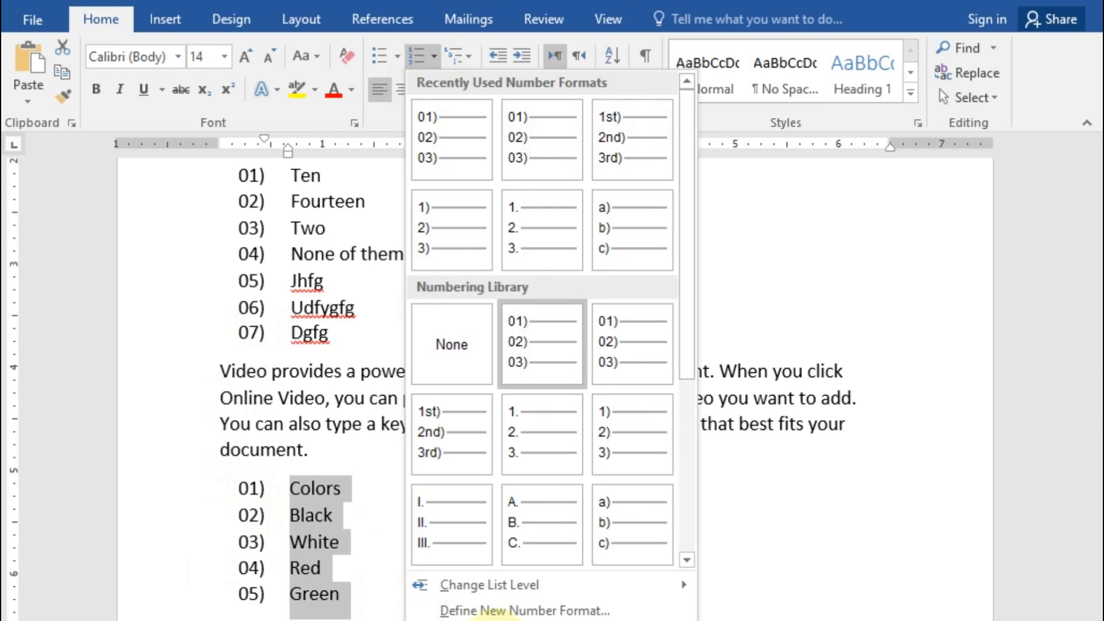
pyautogui.click(488, 619)
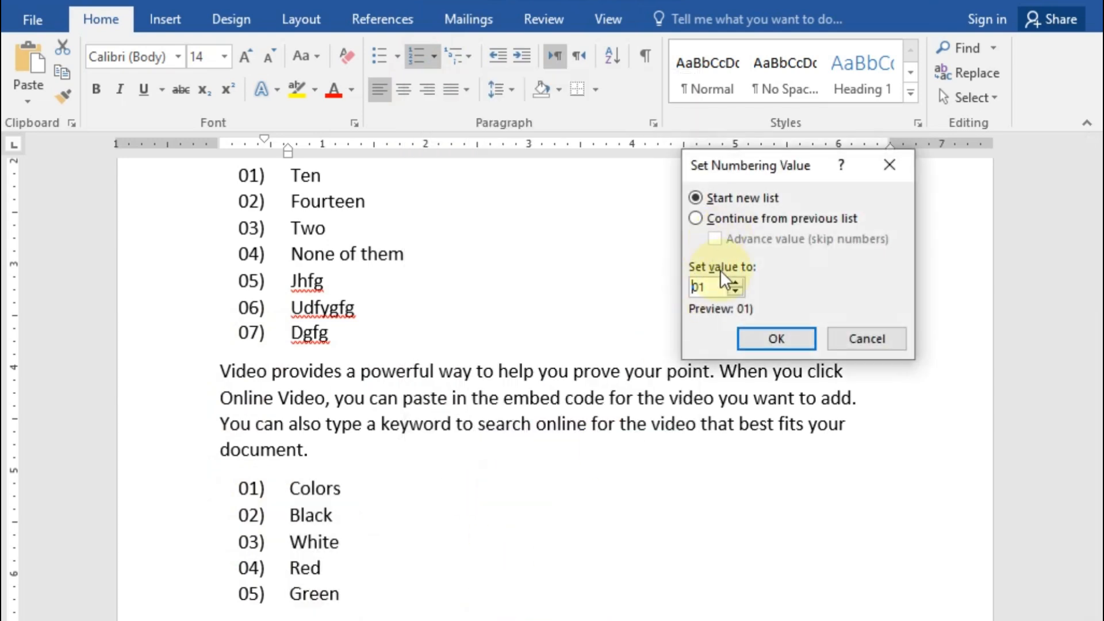
pyautogui.press('BackSpace')
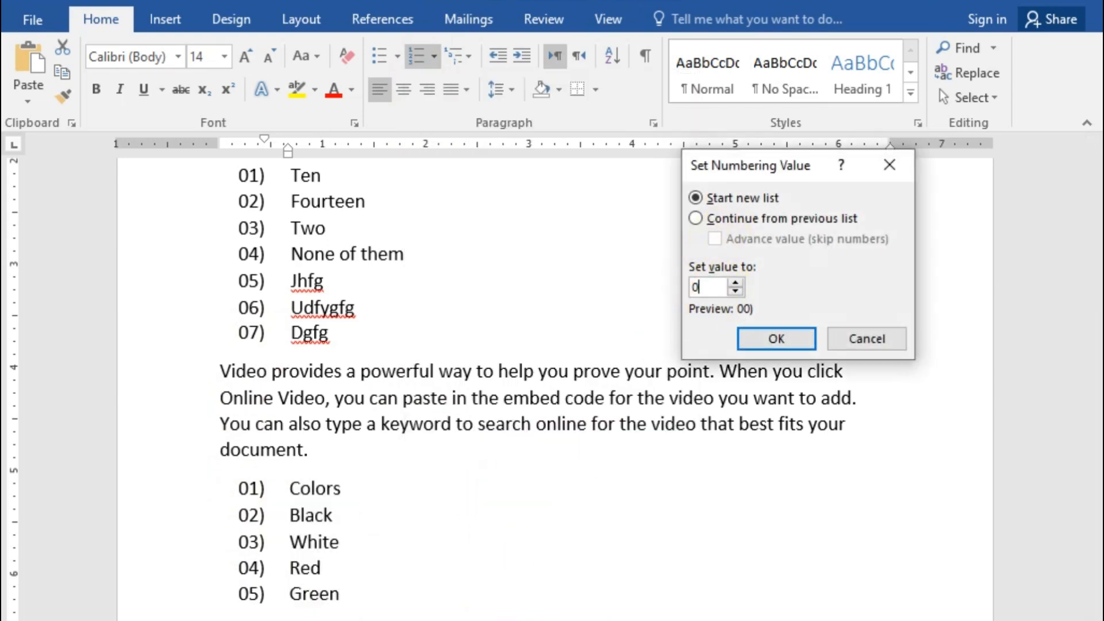
pyautogui.write('8')
pyautogui.click(785, 344)
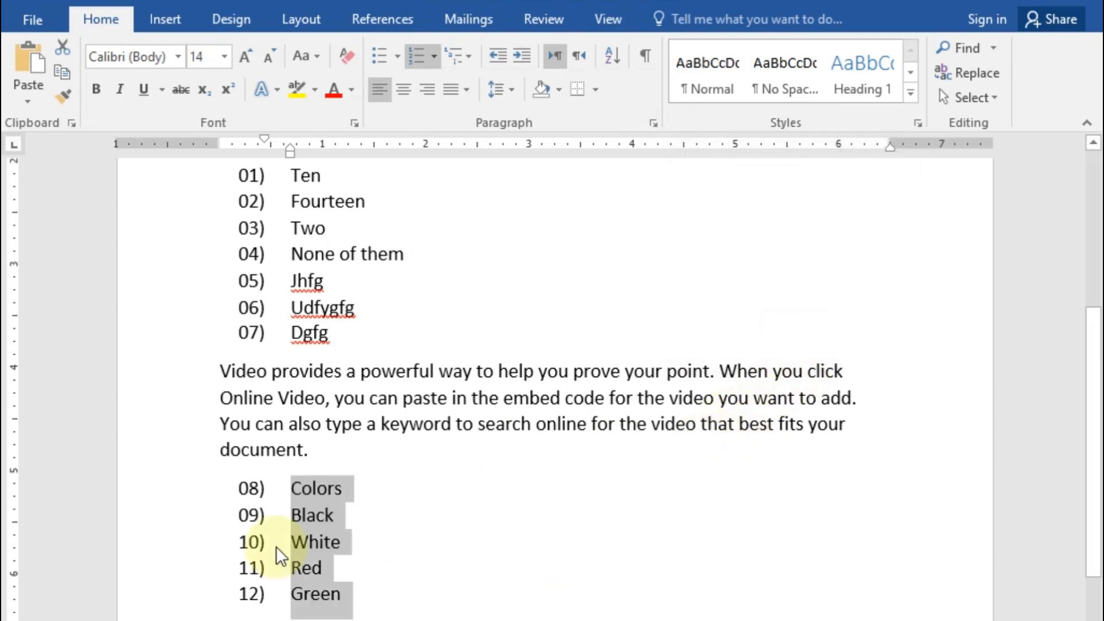
pyautogui.click(268, 488)
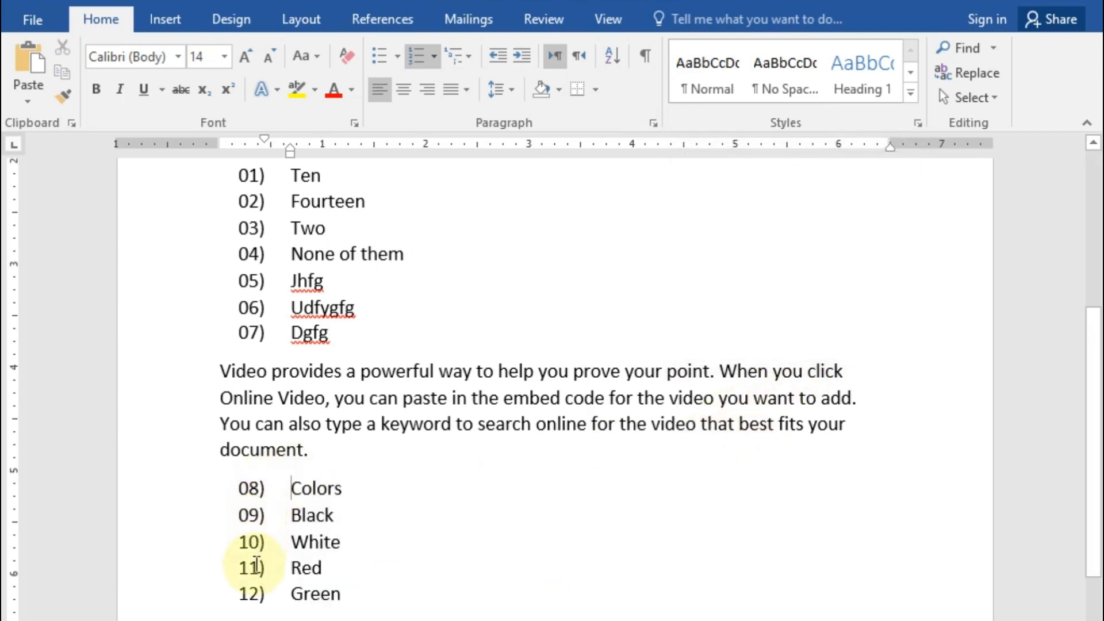
# Copy the "Video provides a powerful way" paragraph below "Green" and remove its list numbering and indent.
pyautogui.click(343, 597)
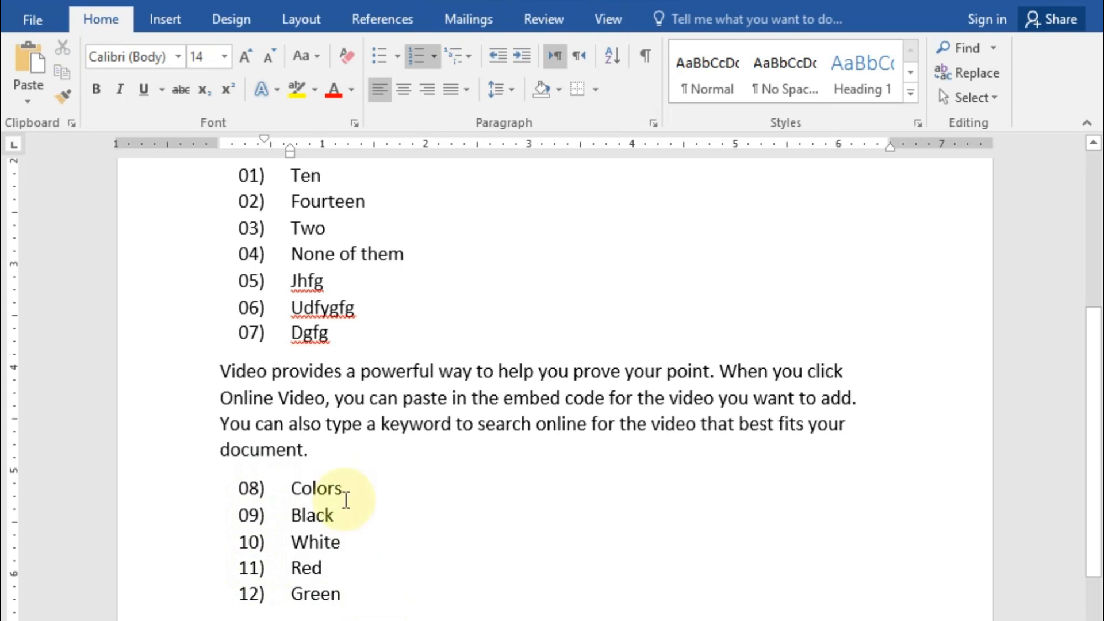
pyautogui.tripleClick(260, 424)
pyautogui.hotkey('ctrl', 'c')
pyautogui.click(294, 616)
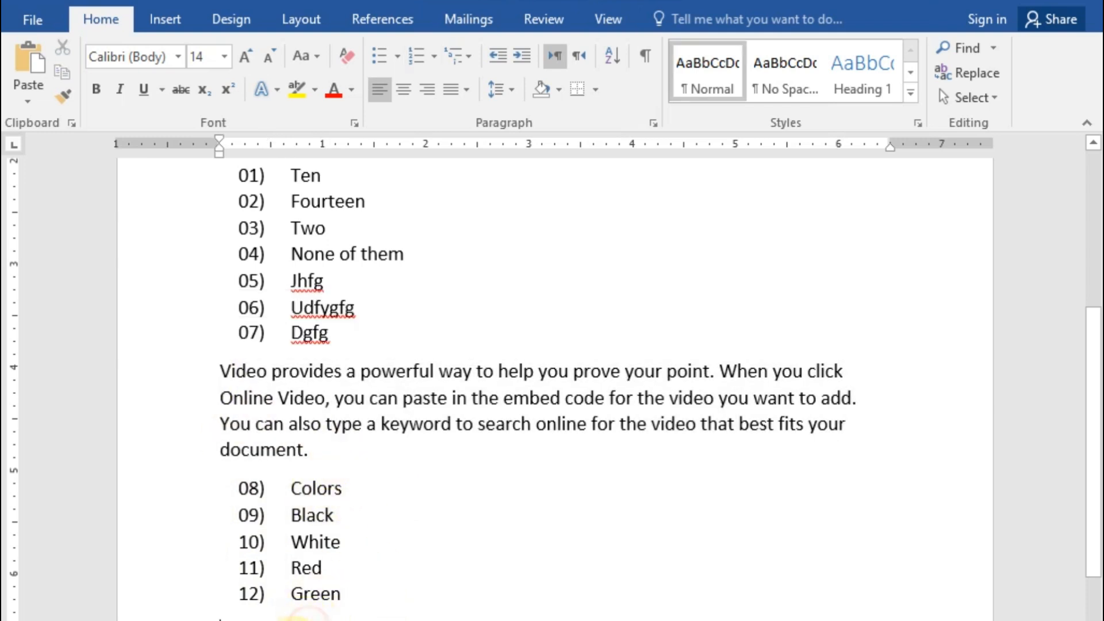
pyautogui.hotkey('ctrl', 'v')
pyautogui.click(291, 569)
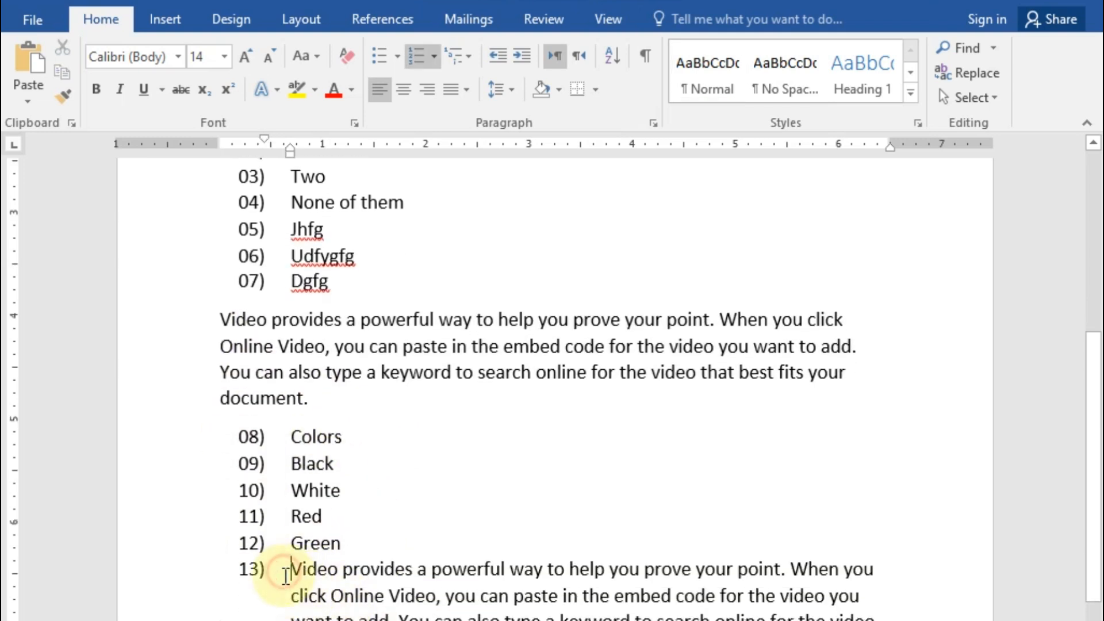
pyautogui.press('BackSpace')
pyautogui.press('BackSpace')
pyautogui.press('BackSpace')
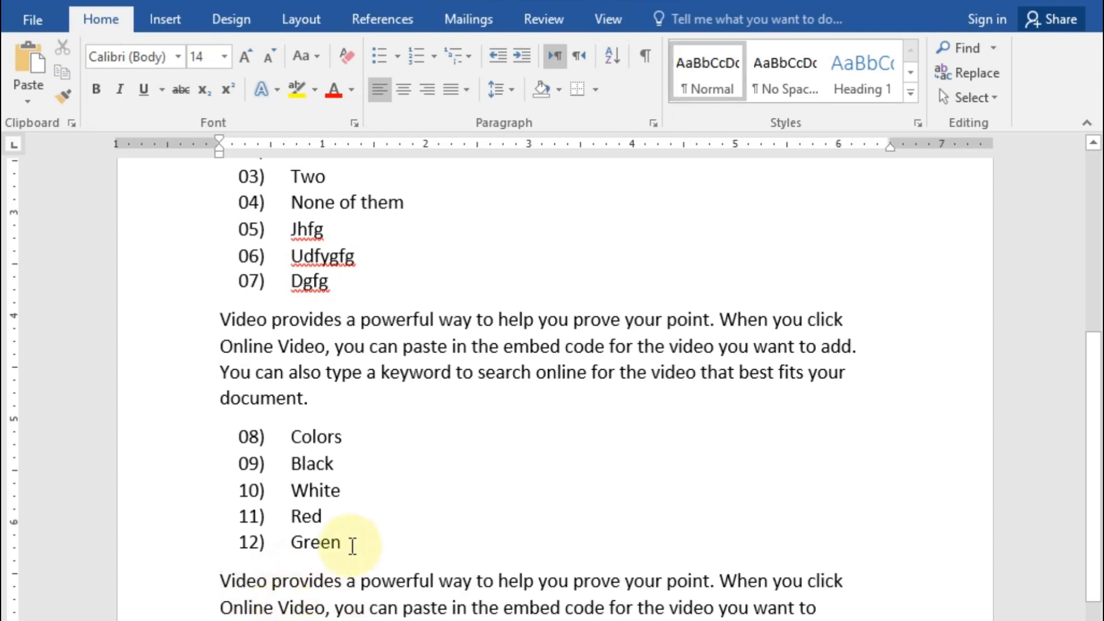
# Copy the numbered list from "Colors" to "Green" and paste it below the duplicated paragraph.
pyautogui.moveTo(353, 544); pyautogui.dragTo(263, 440)
pyautogui.hotkey('ctrl', 'c')
pyautogui.click(356, 617)
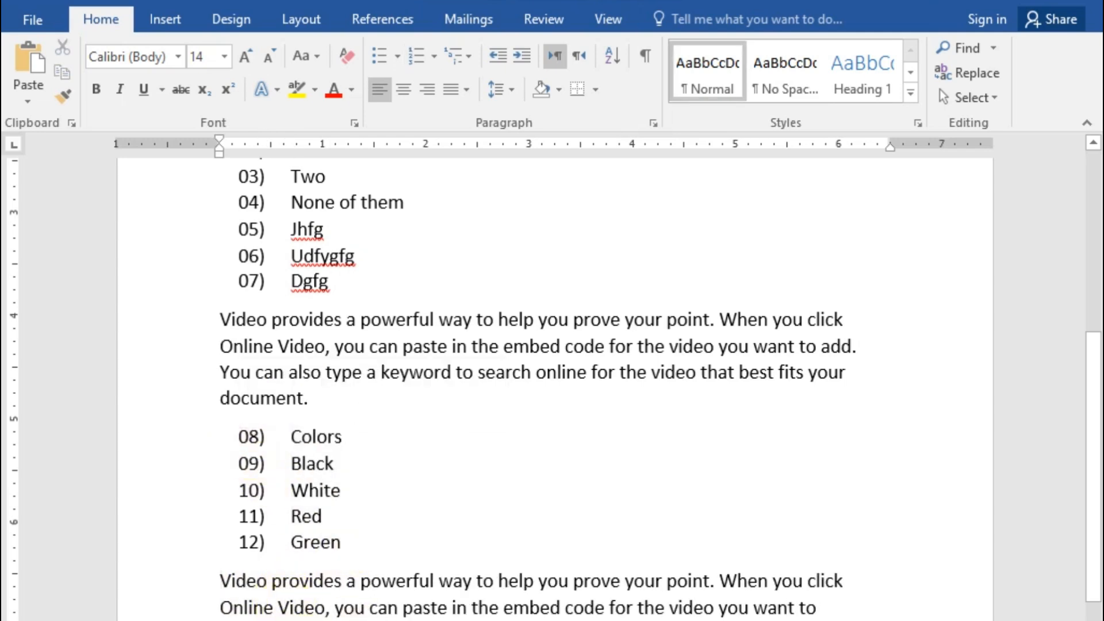
pyautogui.hotkey('ctrl', 'v')
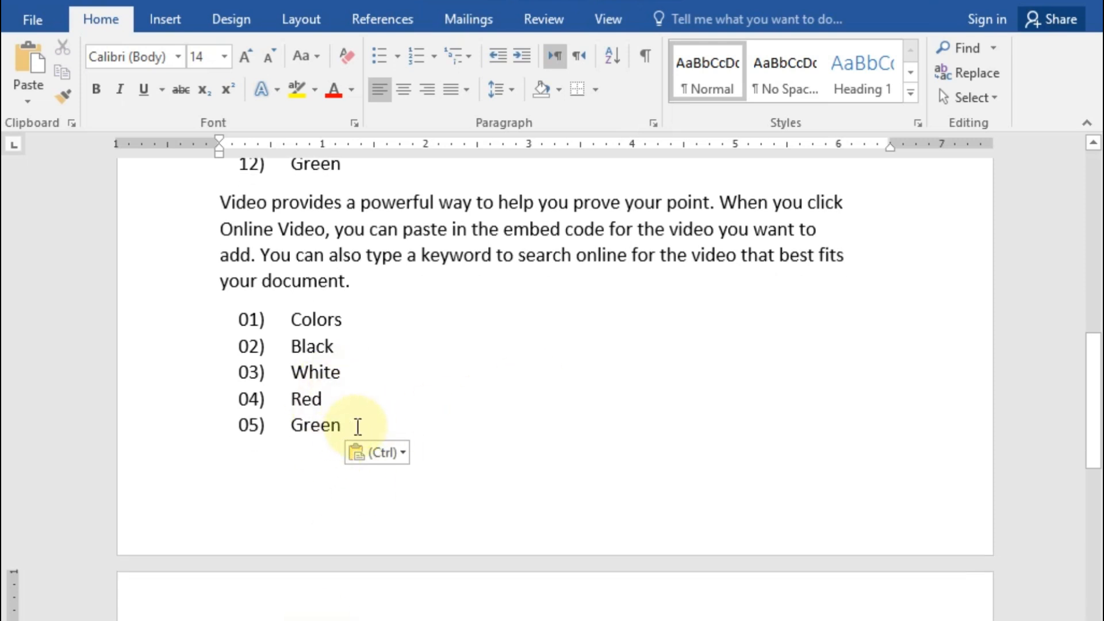
# Set the numbering value of the pasted "Colors" to "Green" list to start at 13.
pyautogui.moveTo(357, 431); pyautogui.dragTo(278, 321)
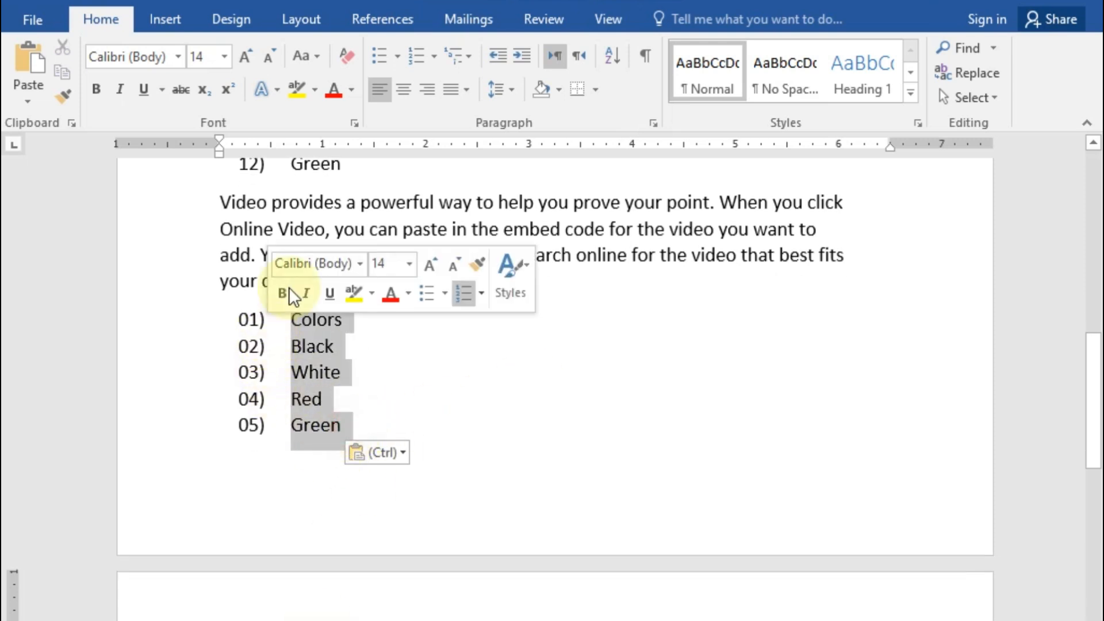
pyautogui.click(435, 55)
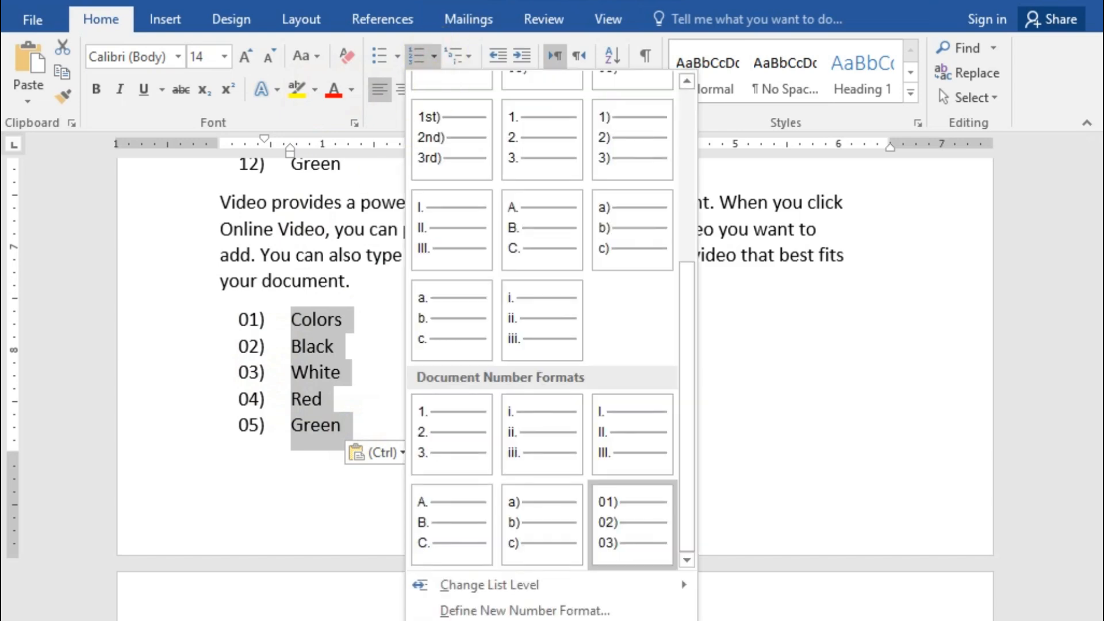
pyautogui.click(483, 618)
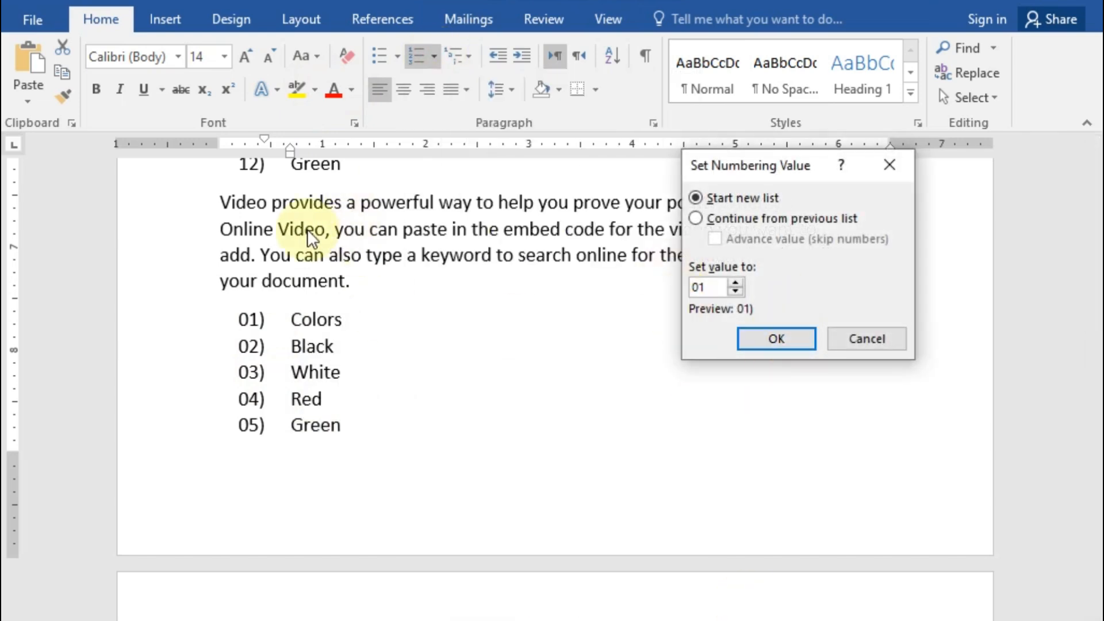
pyautogui.doubleClick(710, 295)
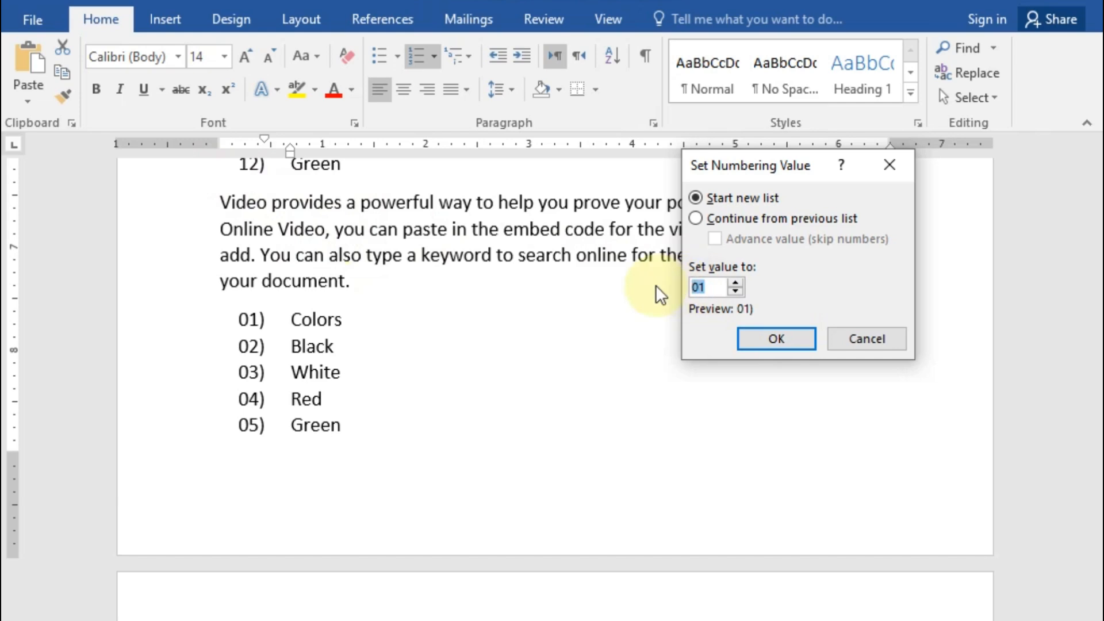
pyautogui.write('13')
pyautogui.click(793, 339)
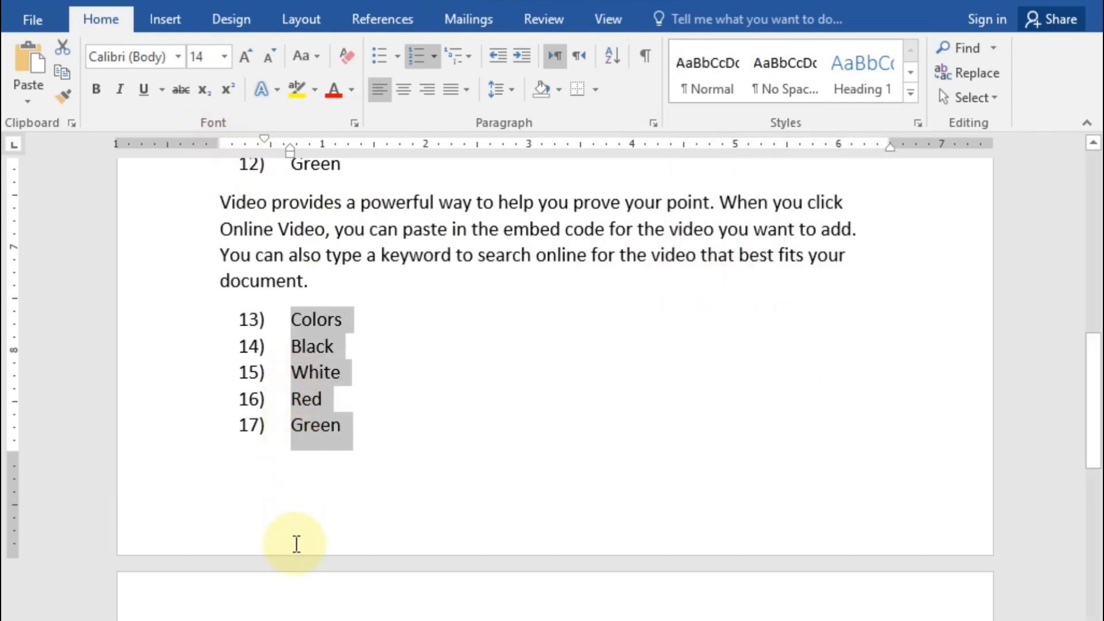
pyautogui.moveTo(1100, 403)
pyautogui.mouseDown()
pyautogui.moveTo(1100, 322)
pyautogui.moveTo(1099, 386)
pyautogui.mouseUp()
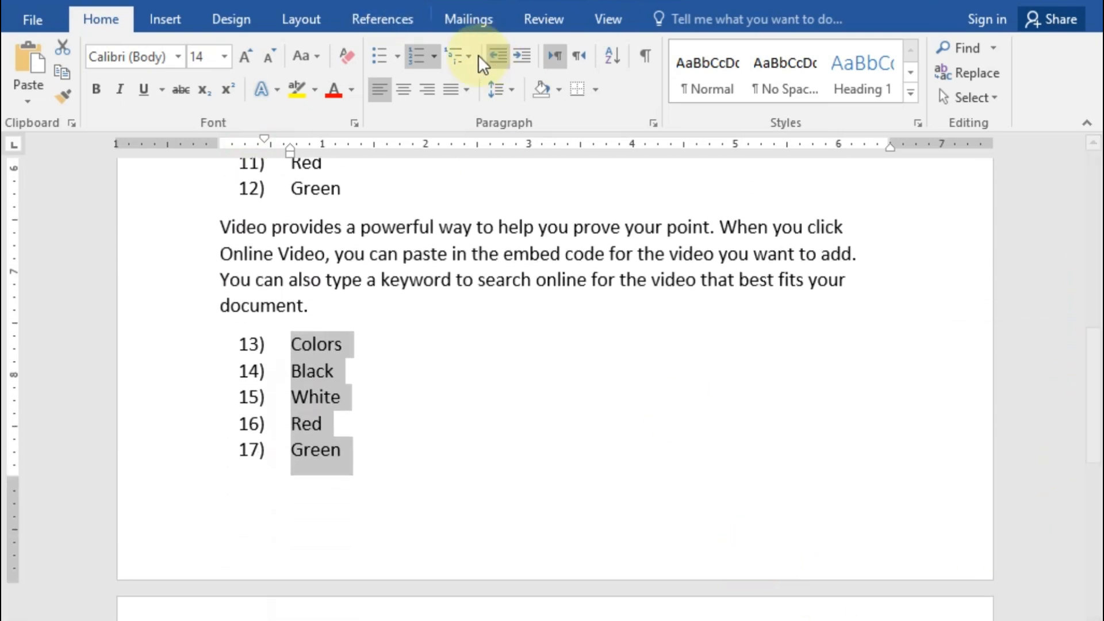
pyautogui.click(436, 55)
pyautogui.click(366, 523)
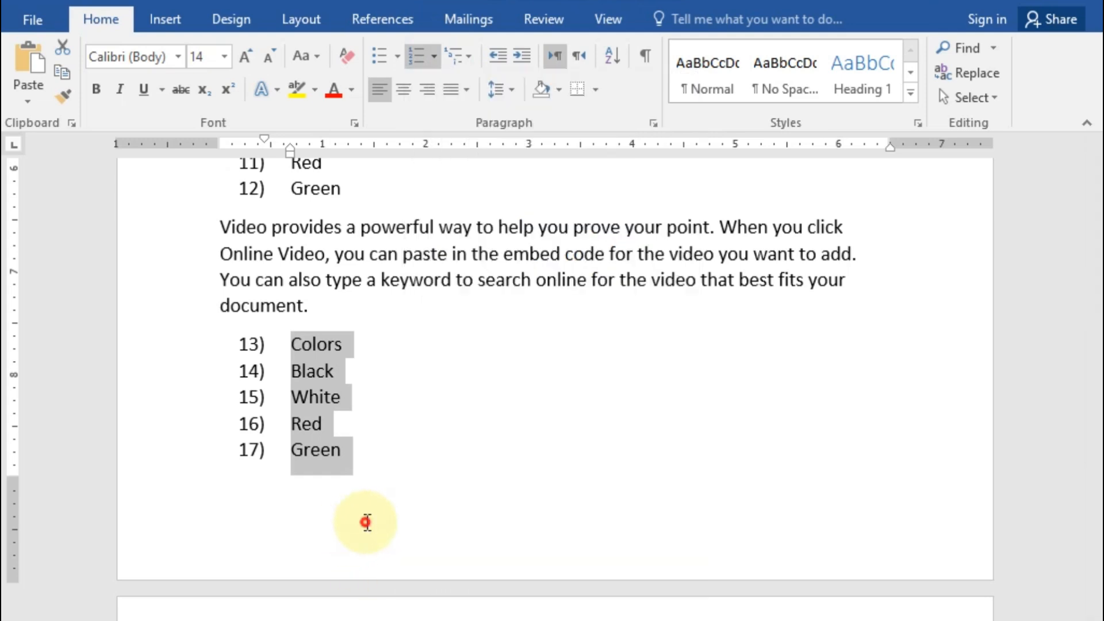
pyautogui.click(417, 375)
pyautogui.click(434, 56)
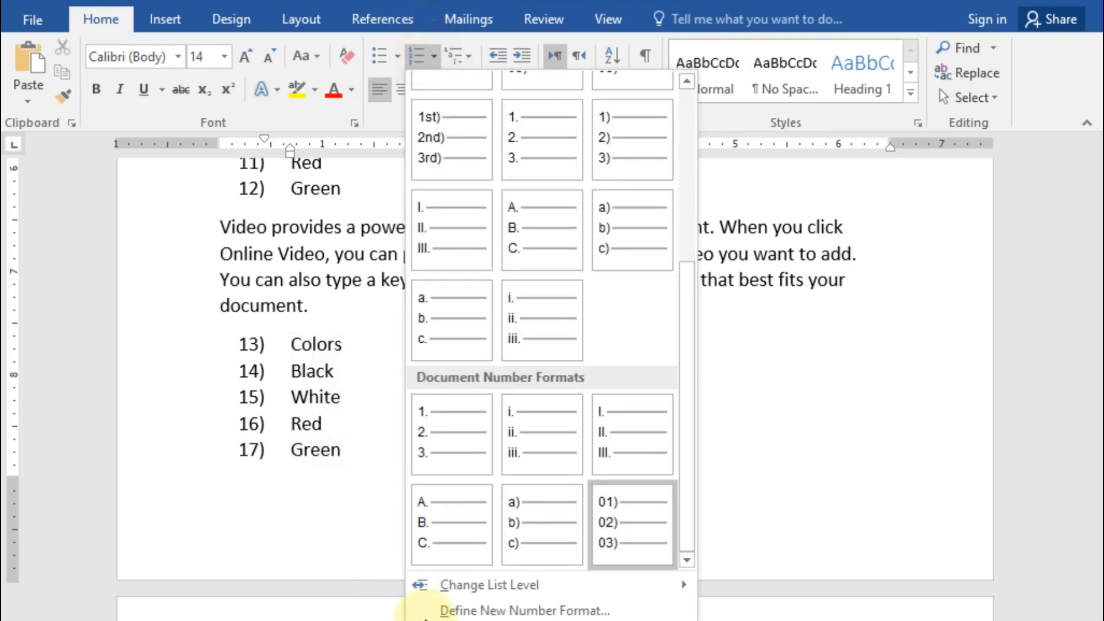
pyautogui.moveTo(493, 579)
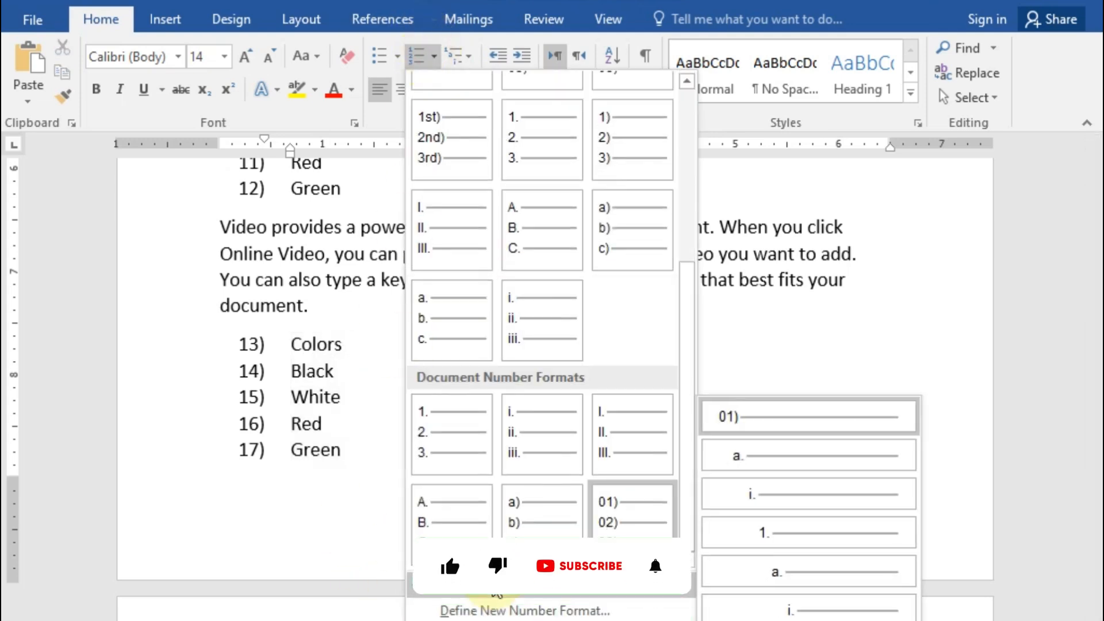
pyautogui.click(222, 355)
# Delete all lists and paragraphs below the "Q No:02 How many Colors are there?" heading.
pyautogui.moveTo(353, 451); pyautogui.dragTo(201, 179)
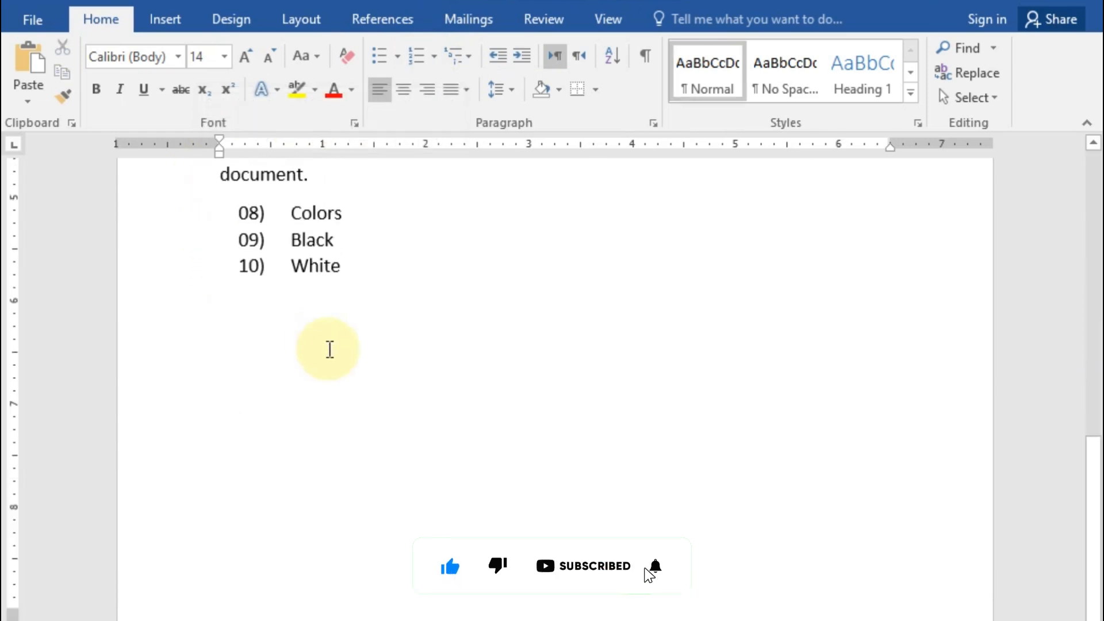
pyautogui.click(368, 302)
pyautogui.keyDown('shift'); pyautogui.click(141, 172); pyautogui.keyUp('shift')
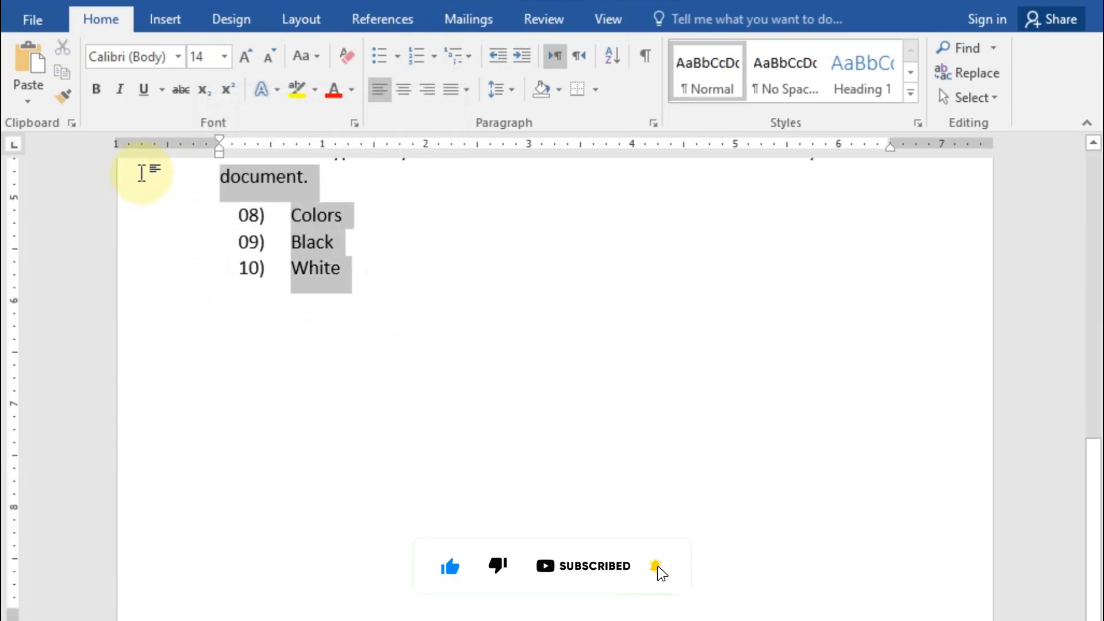
pyautogui.moveTo(141, 173); pyautogui.dragTo(173, 523)
pyautogui.press('BackSpace')
pyautogui.moveTo(334, 501); pyautogui.dragTo(222, 488)
pyautogui.press('BackSpace')
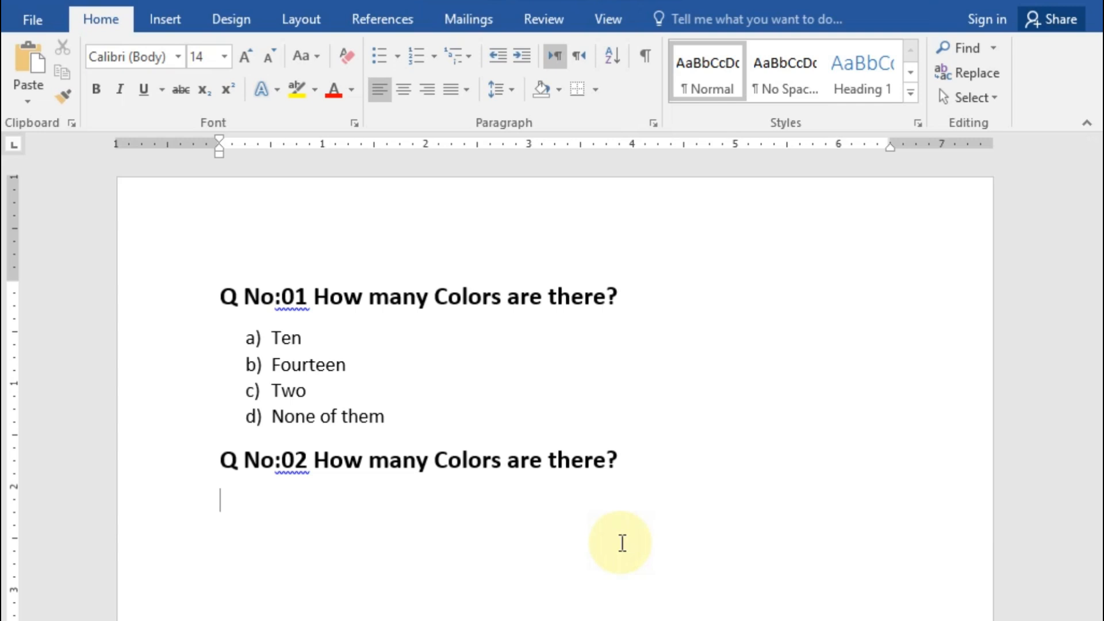
# Delete the "Q No:02 How many Colors are there?" heading below the first question's answers.
pyautogui.click(434, 55)
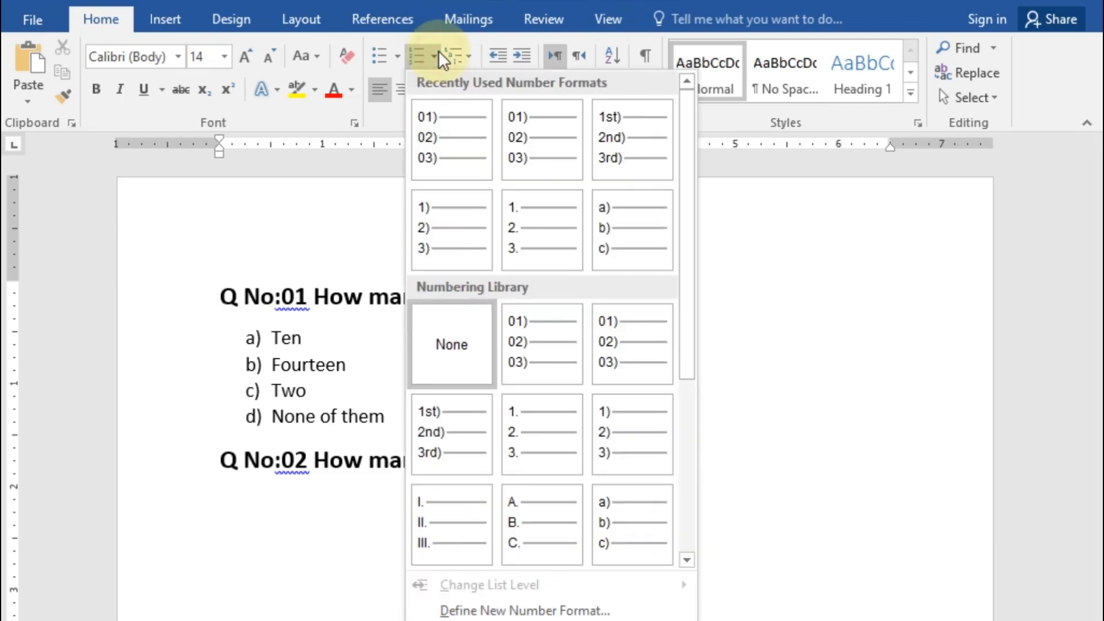
pyautogui.click(295, 539)
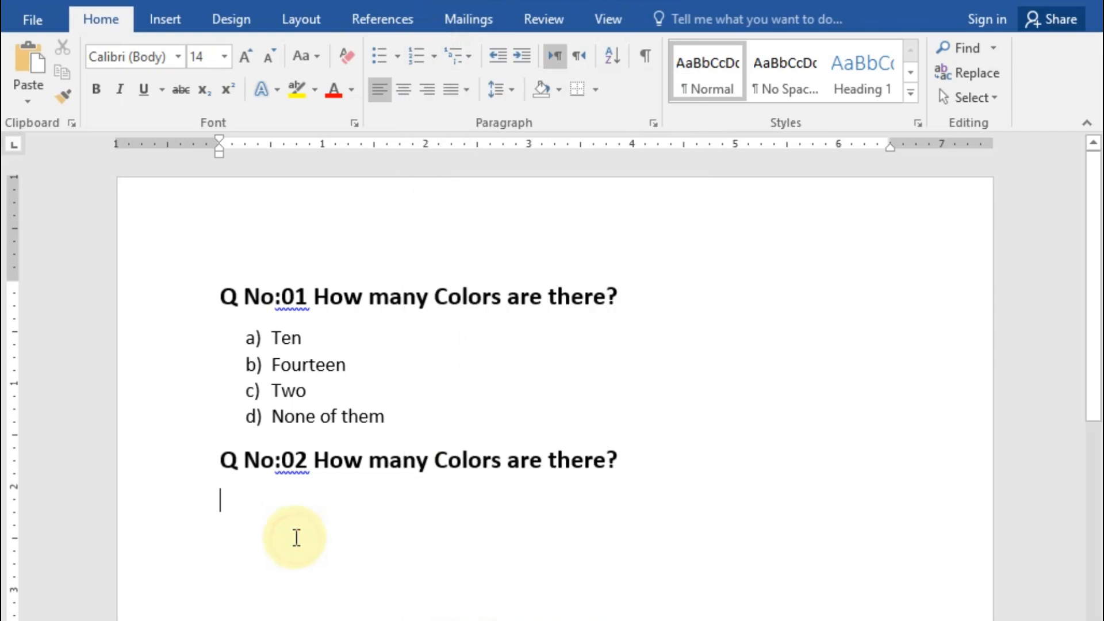
pyautogui.moveTo(638, 460); pyautogui.dragTo(146, 477)
pyautogui.press('Delete')
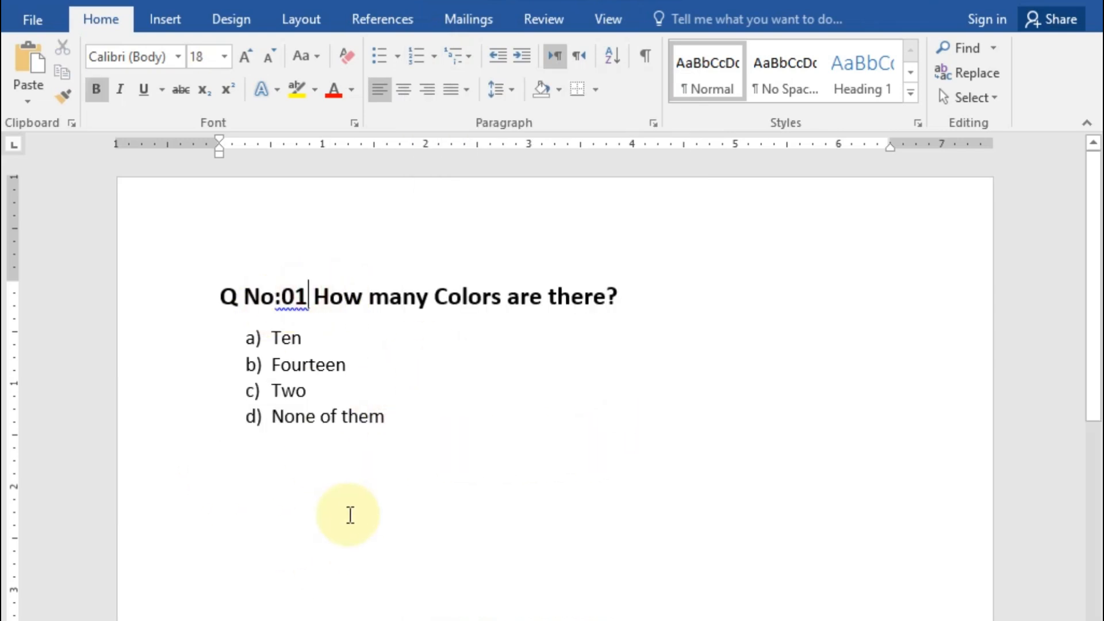
pyautogui.click(300, 339)
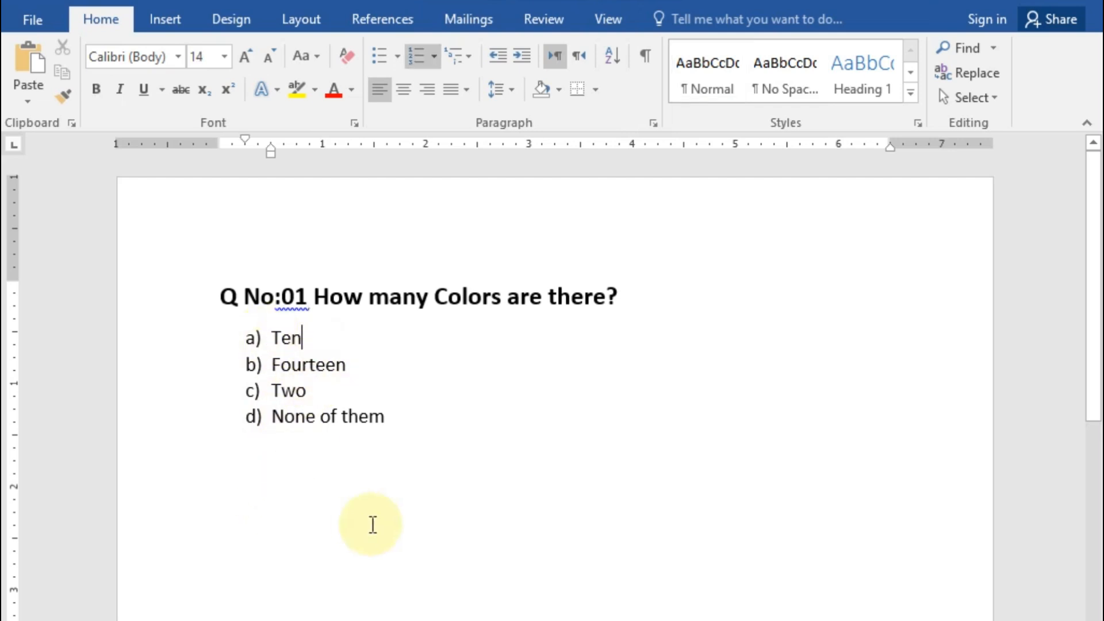
# Remove the numbering from the four answers "Ten" to "None of them".
pyautogui.moveTo(409, 419); pyautogui.dragTo(272, 334)
pyautogui.click(416, 56)
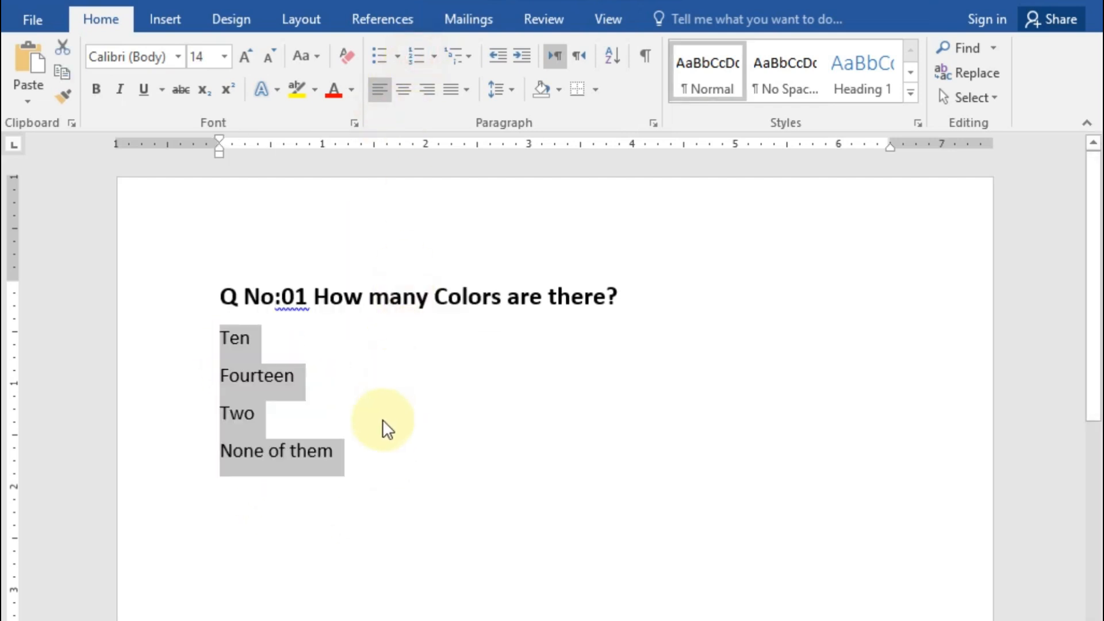
pyautogui.click(239, 341)
pyautogui.moveTo(223, 335); pyautogui.dragTo(293, 337)
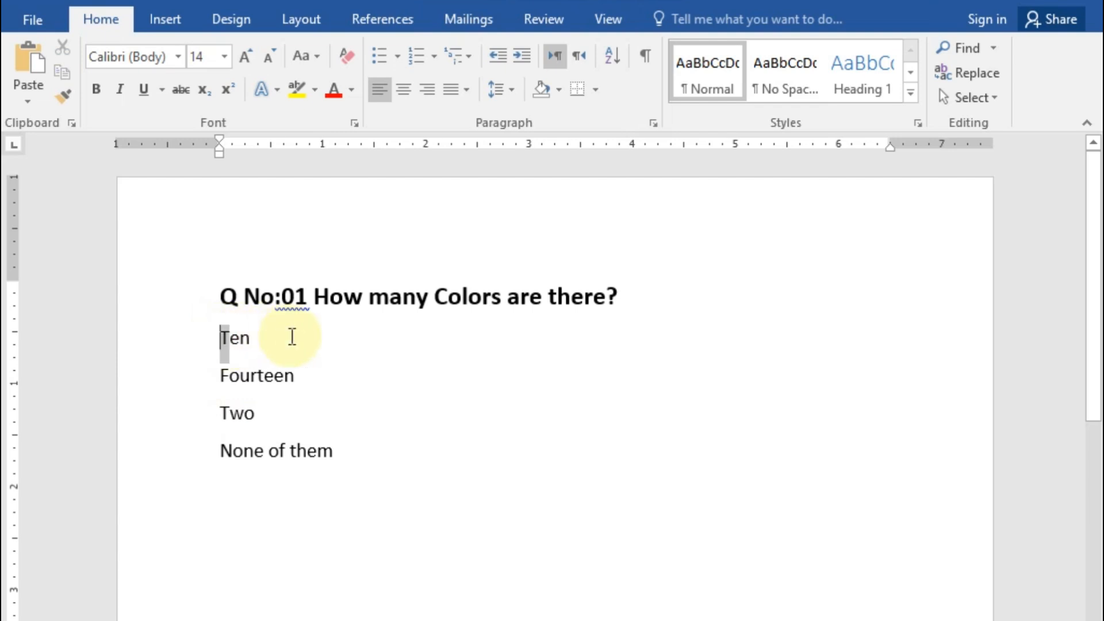
# Insert a colon after "Q No:01" in the question heading.
pyautogui.click(307, 295)
pyautogui.press('BackSpace')
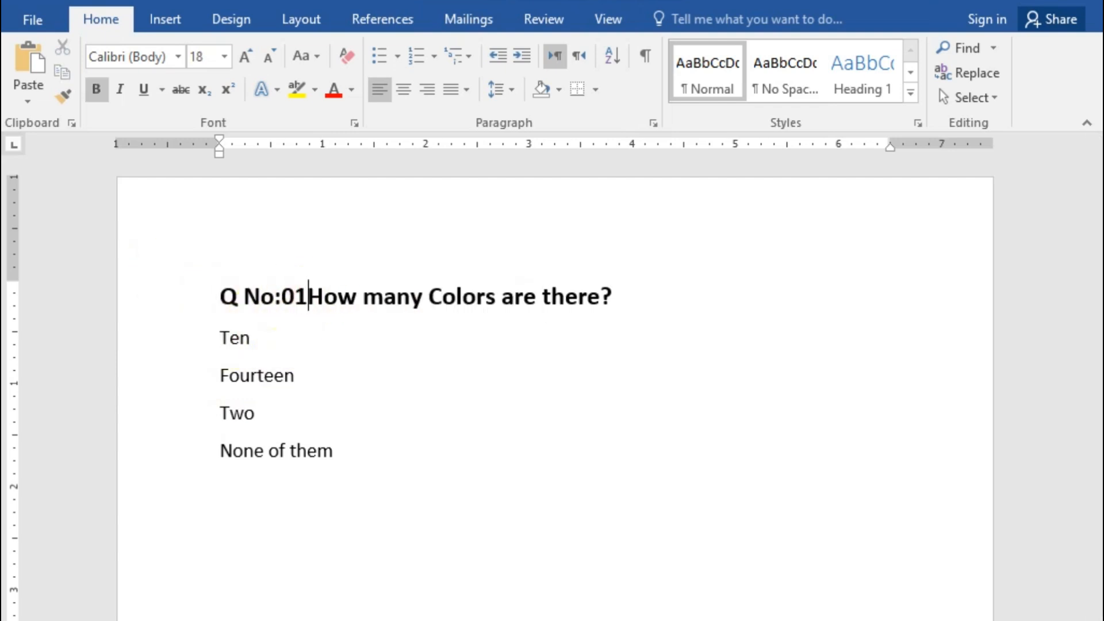
pyautogui.write(':')
# Color the answer "Ten" red and enlarge its font size to 22.
pyautogui.click(230, 341)
pyautogui.doubleClick(229, 340)
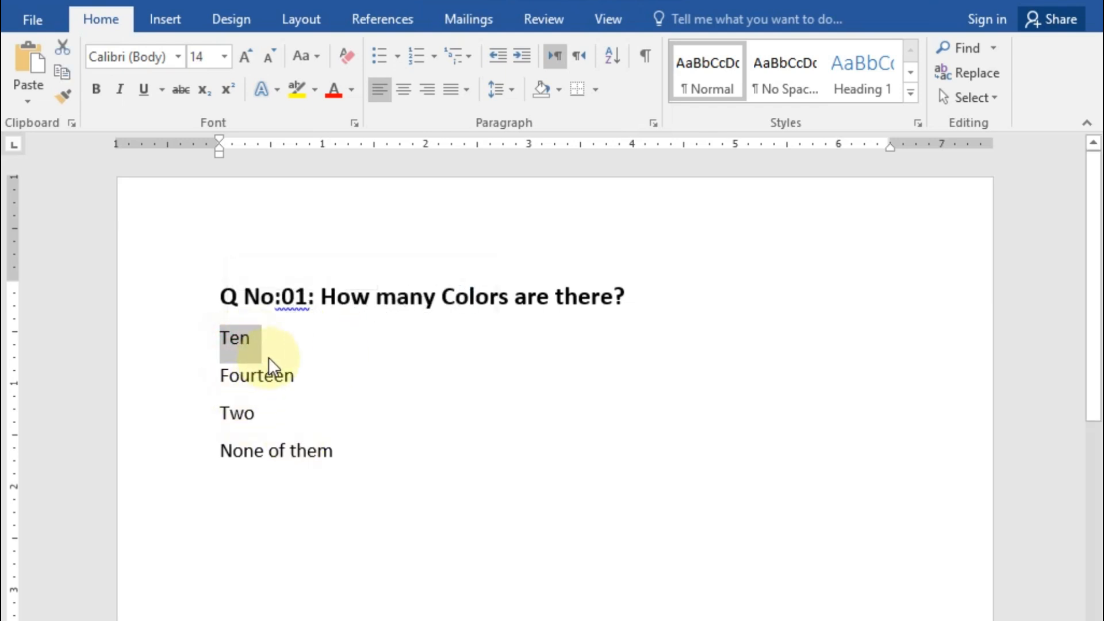
pyautogui.click(338, 92)
pyautogui.click(245, 57)
pyautogui.click(245, 56)
pyautogui.click(245, 57)
pyautogui.click(245, 57)
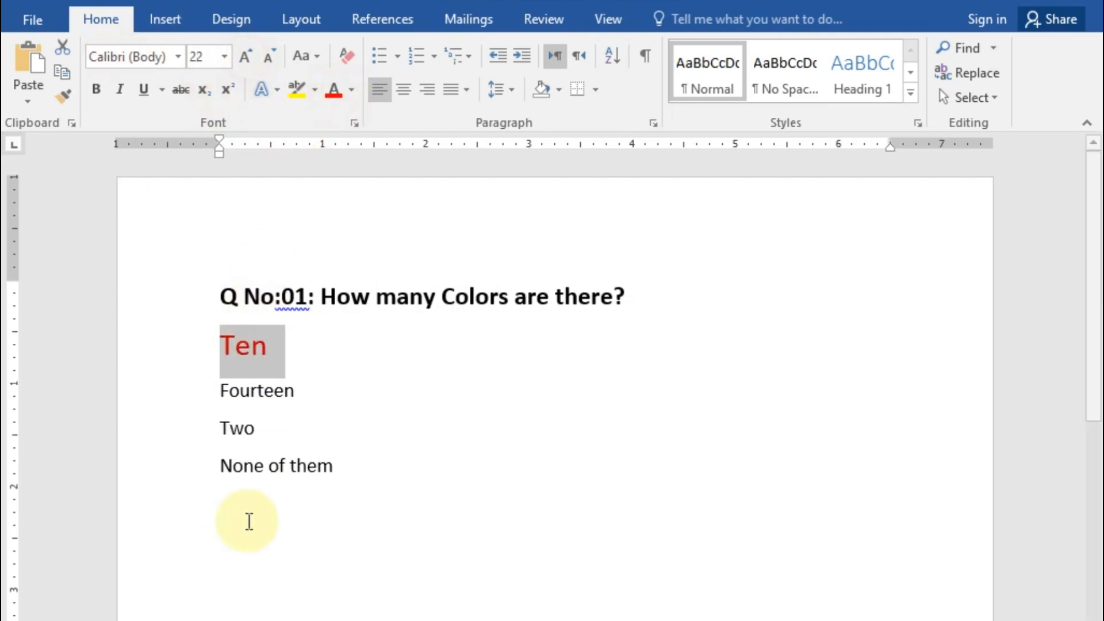
# Number the red "Ten" line in the 01) format.
pyautogui.click(274, 364)
pyautogui.moveTo(273, 363); pyautogui.dragTo(212, 340)
pyautogui.click(216, 348)
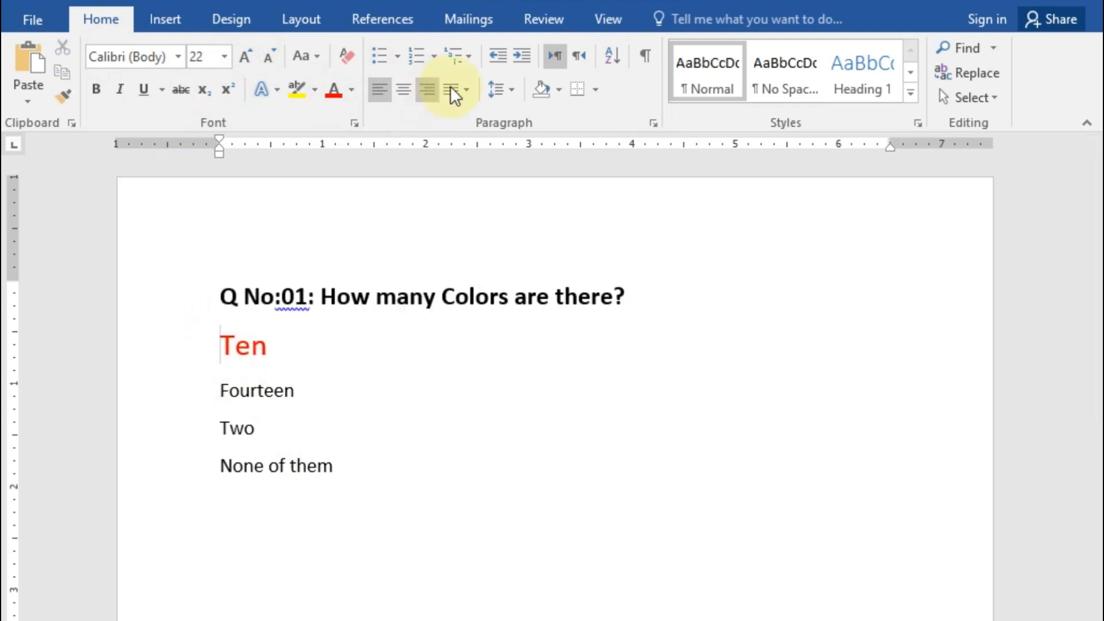
pyautogui.click(418, 61)
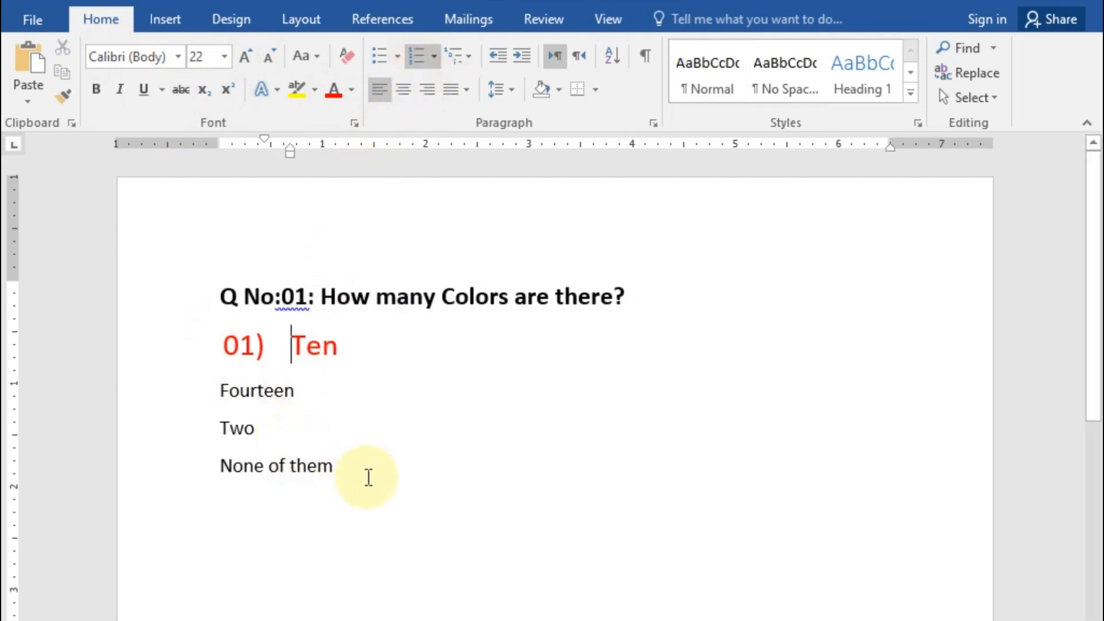
# Delete the answers "Fourteen", "Two" and "None of them" below "Ten".
pyautogui.moveTo(356, 478); pyautogui.dragTo(219, 409)
pyautogui.click(350, 467)
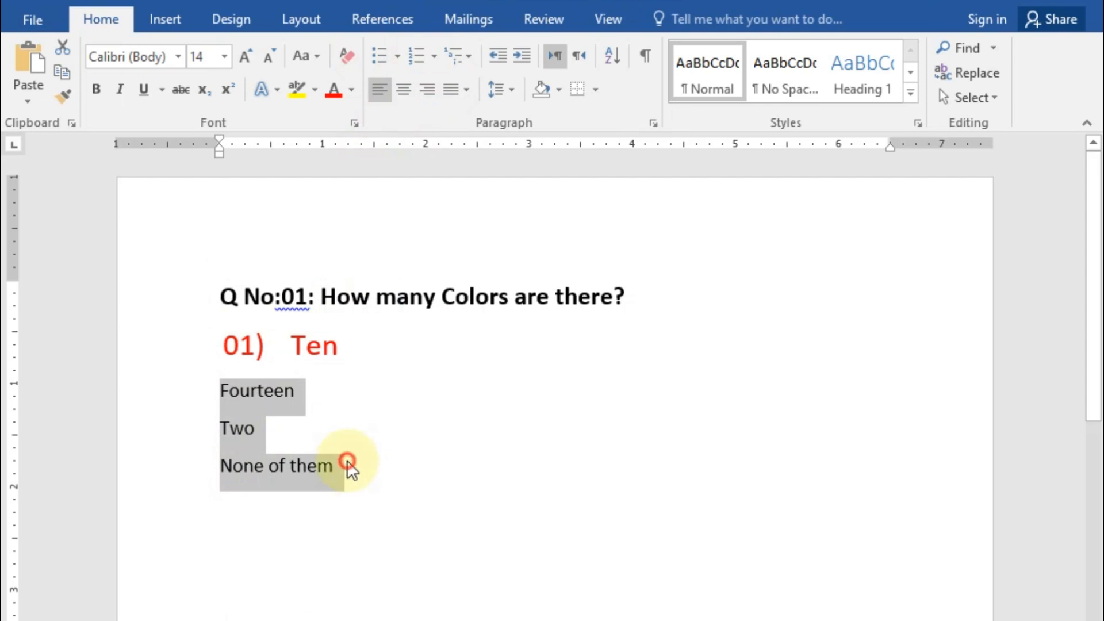
pyautogui.moveTo(348, 465); pyautogui.dragTo(178, 409)
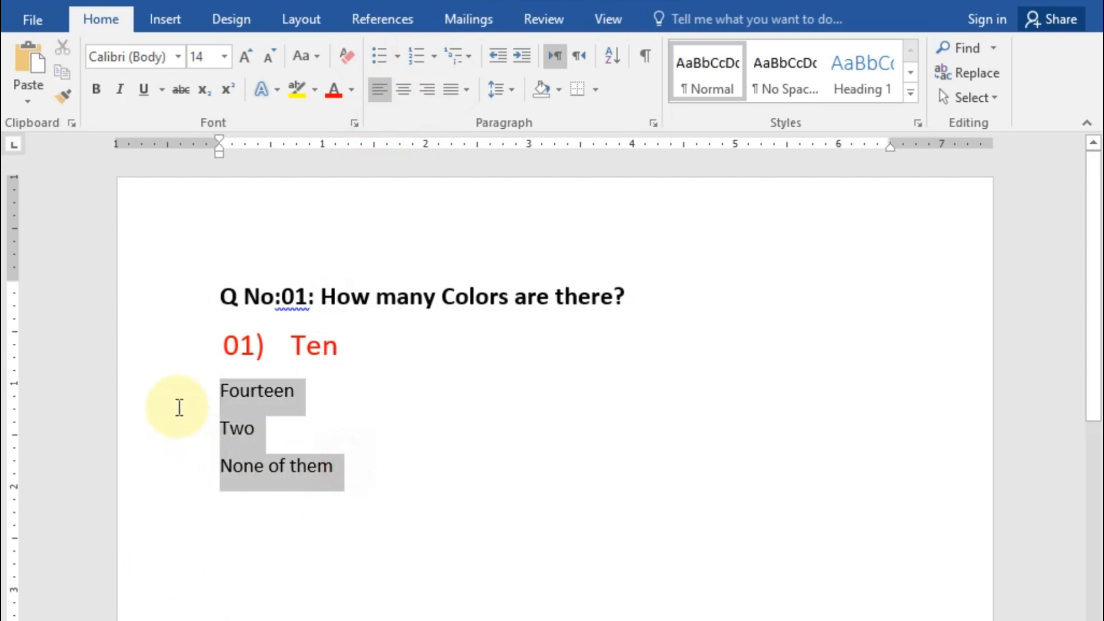
pyautogui.press('Delete')
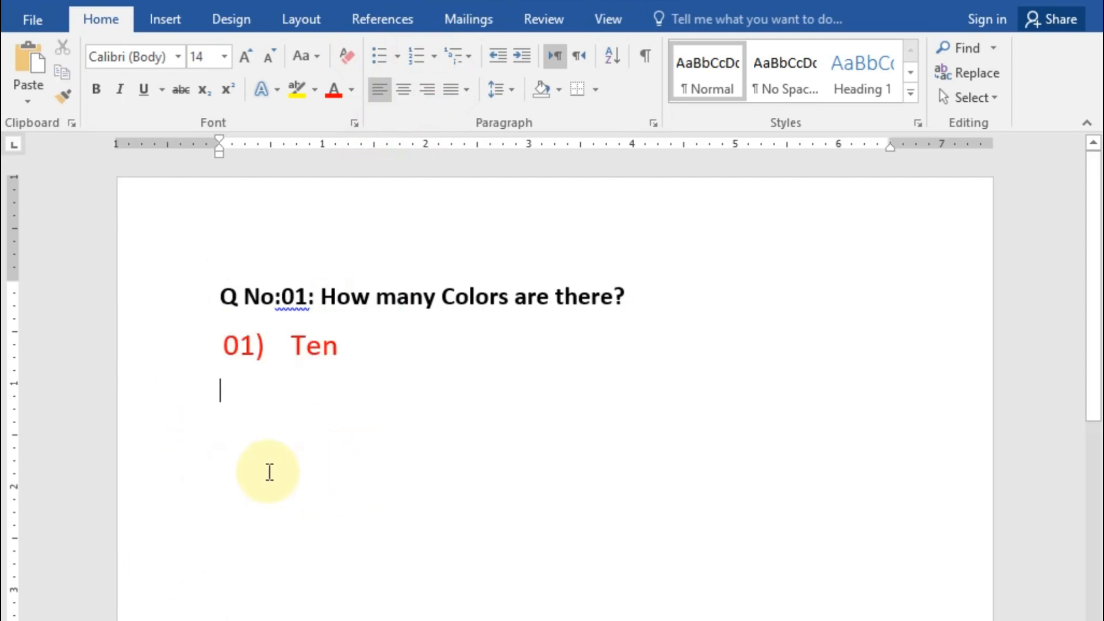
pyautogui.hotkey('alt', 'Tab')
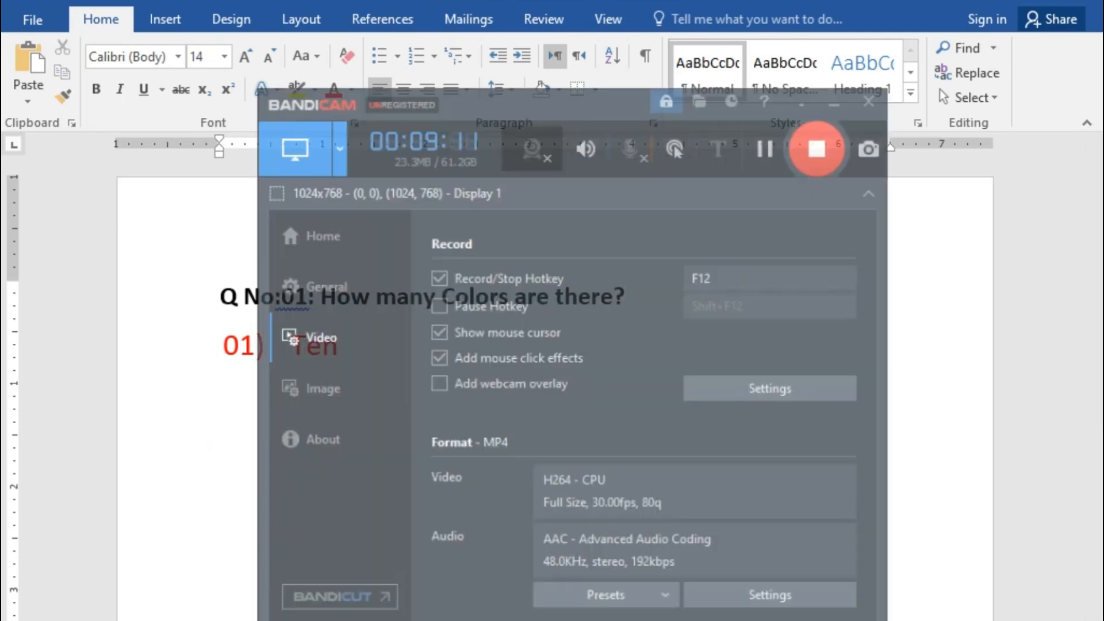
pyautogui.hotkey('alt', 'Tab')
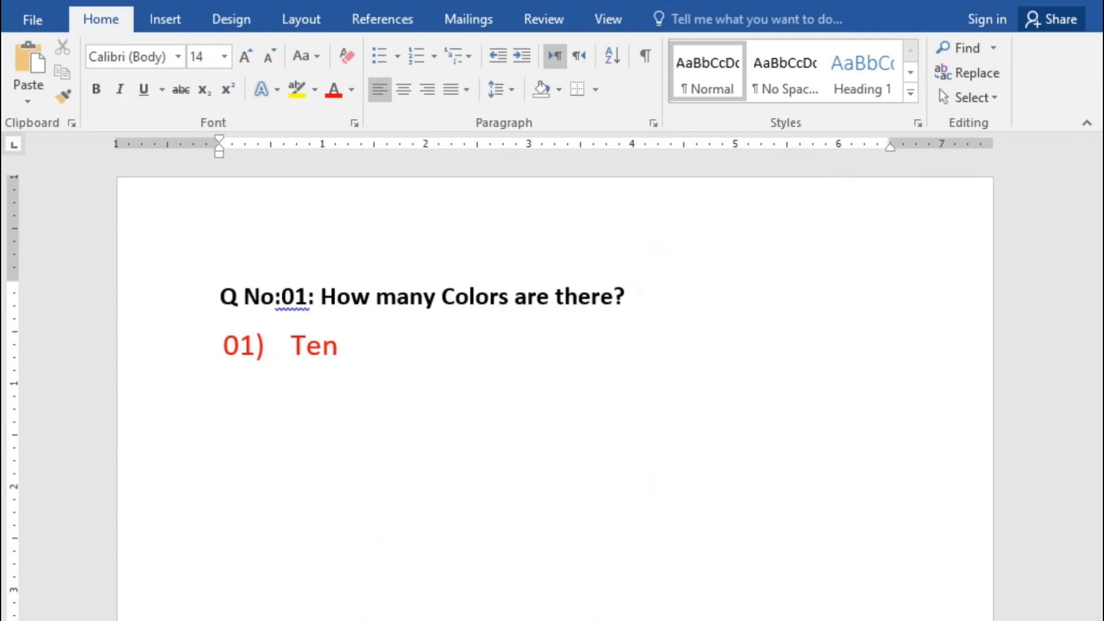
# Add the lines "Red" and "Green" below the numbered "Ten" line.
pyautogui.click(546, 620)
pyautogui.click(592, 620)
pyautogui.write('Green ')
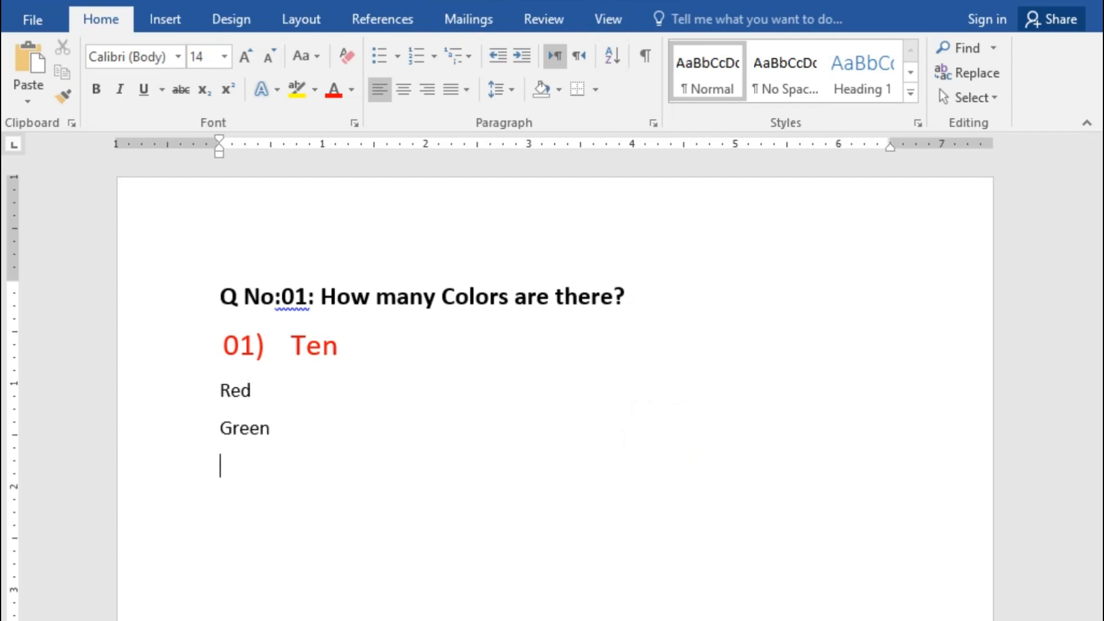
# Add the lines "Blue", "Magenta", "Black", "Purple", "Pink", "Yellow" and "Navy" below "Green".
pyautogui.write('Bklu')
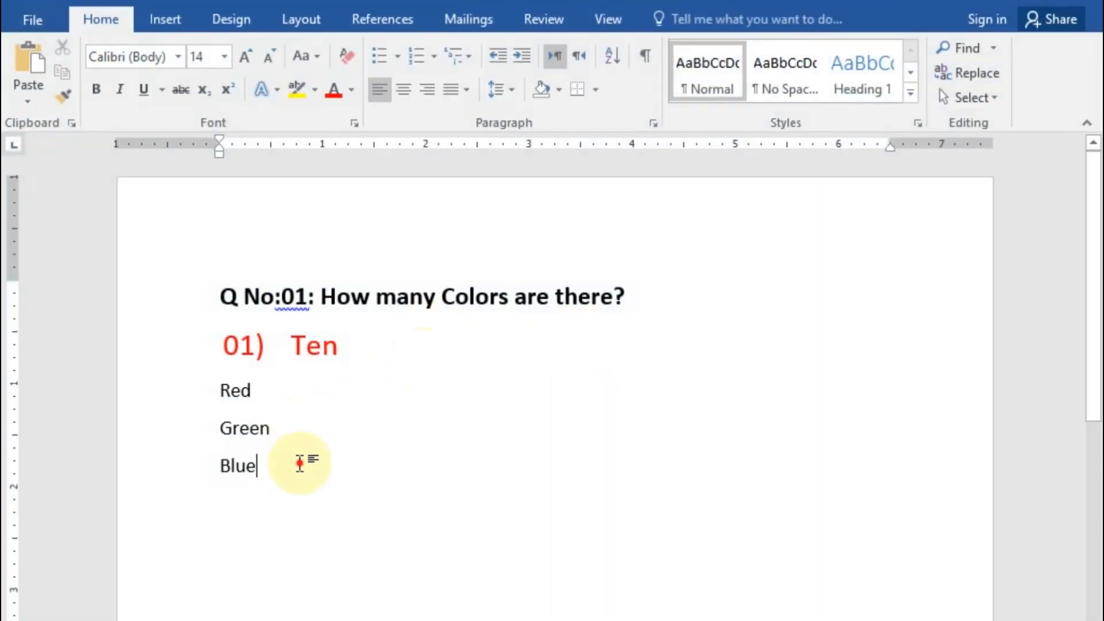
pyautogui.press('Return')
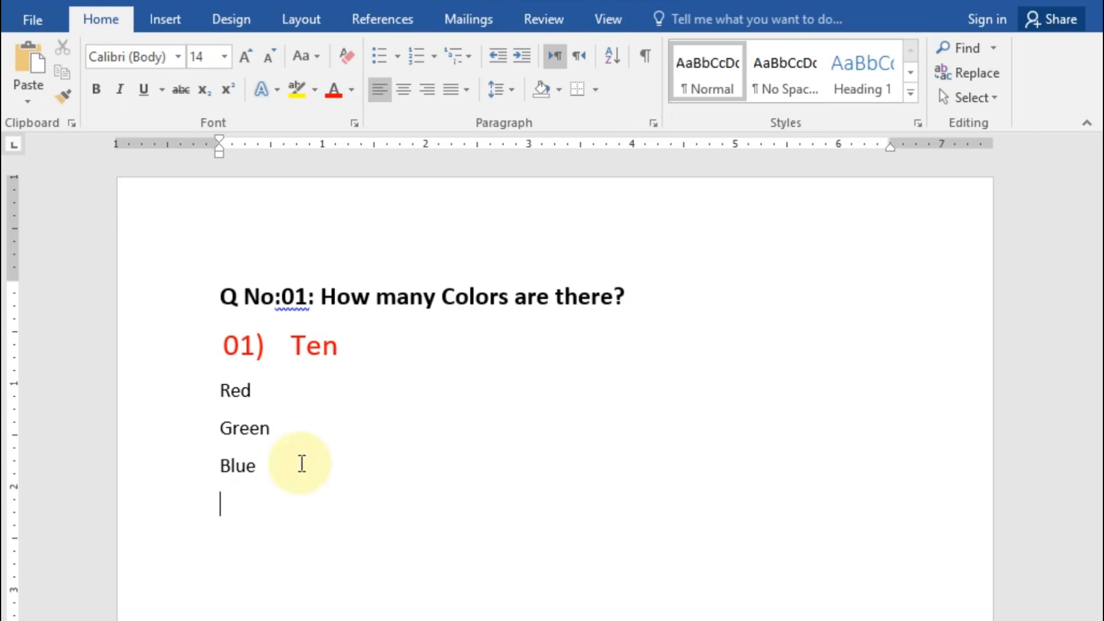
pyautogui.write('Magenta ')
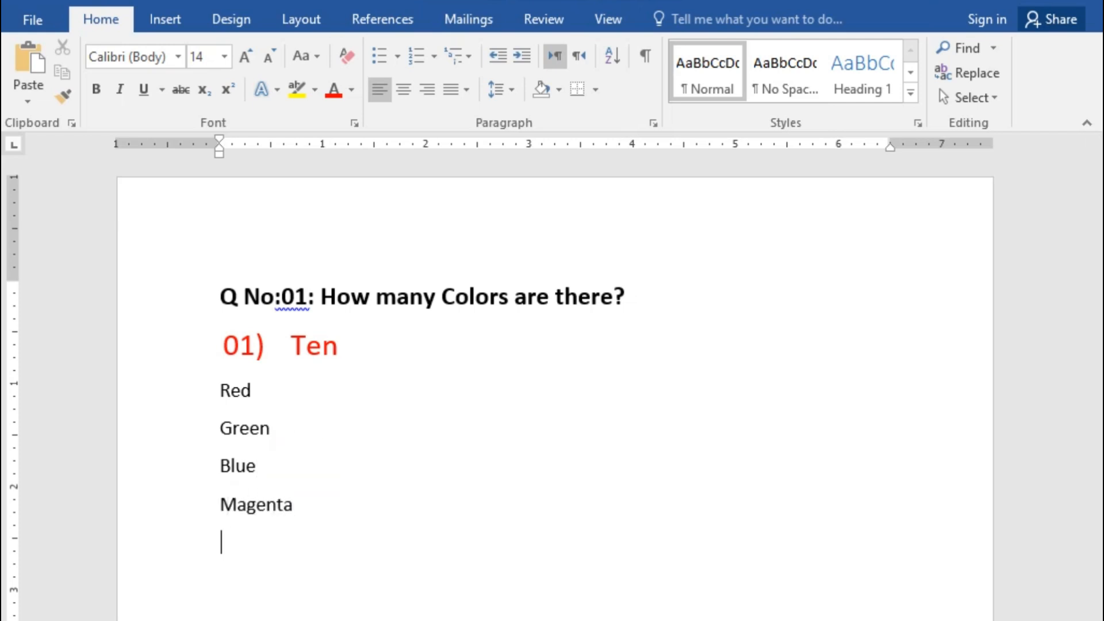
pyautogui.write('Black ')
pyautogui.write('Purp')
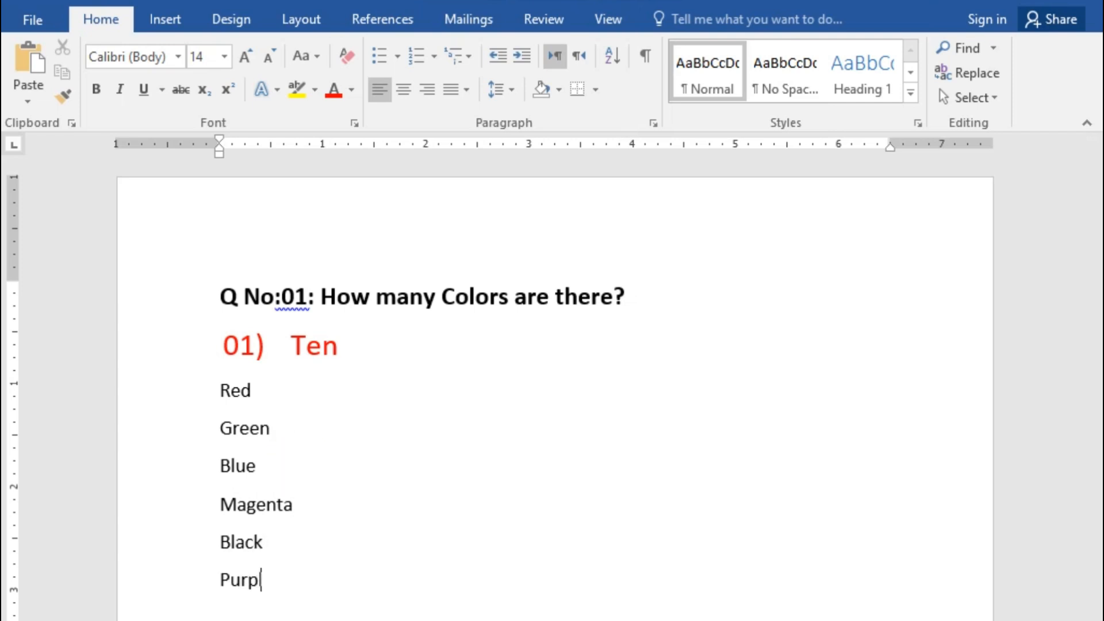
pyautogui.write('le')
pyautogui.press('Return')
pyautogui.write('Pink')
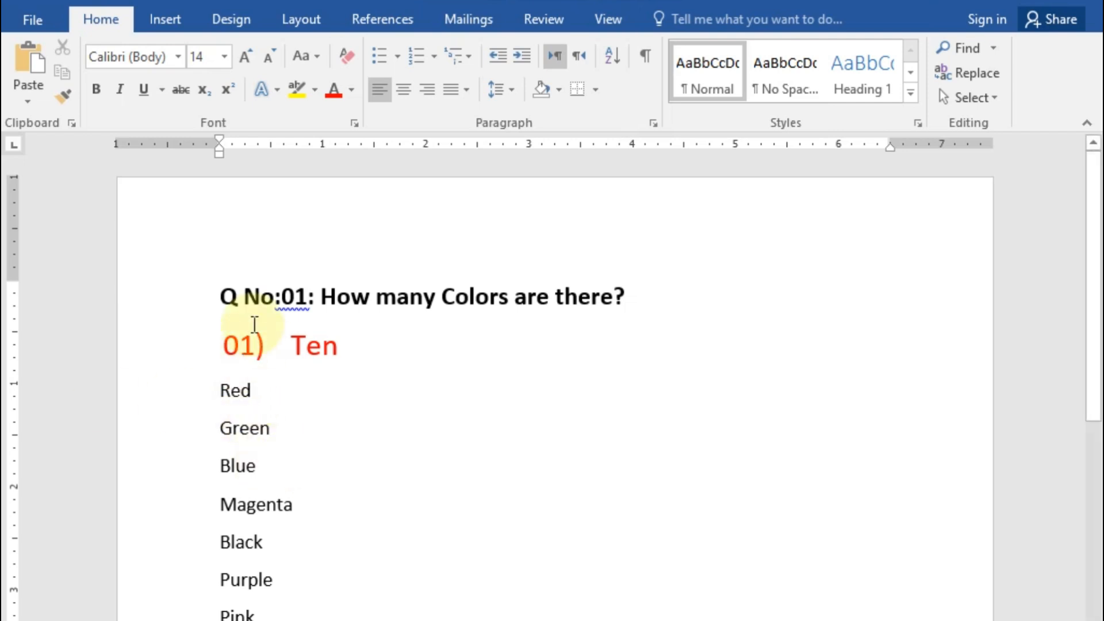
pyautogui.moveTo(222, 389); pyautogui.dragTo(241, 620)
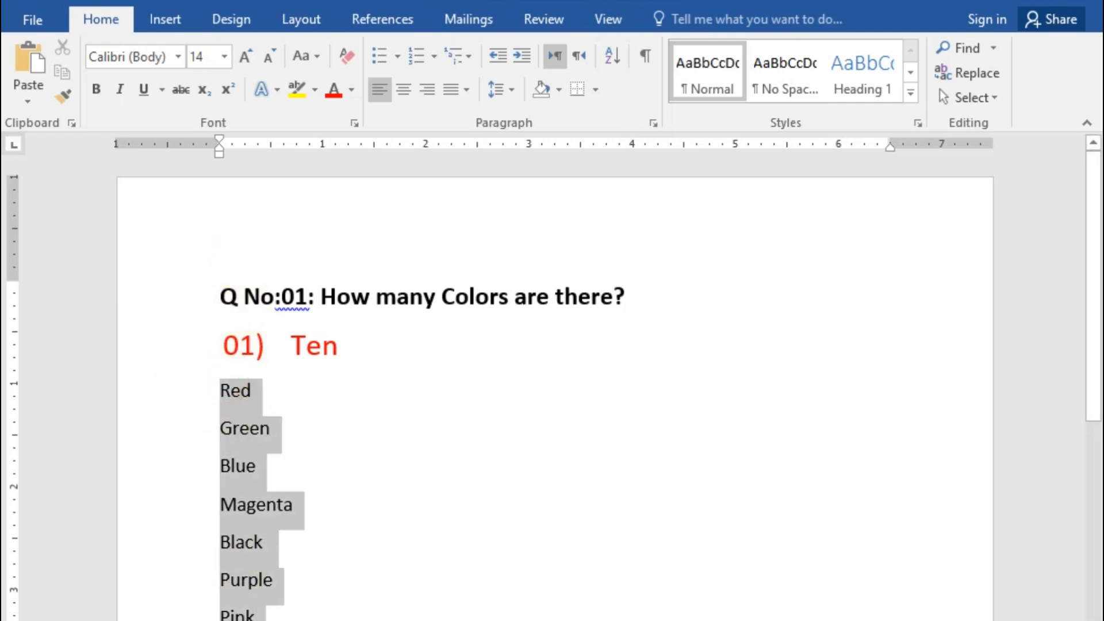
pyautogui.moveTo(320, 296); pyautogui.dragTo(627, 296)
pyautogui.click(325, 302)
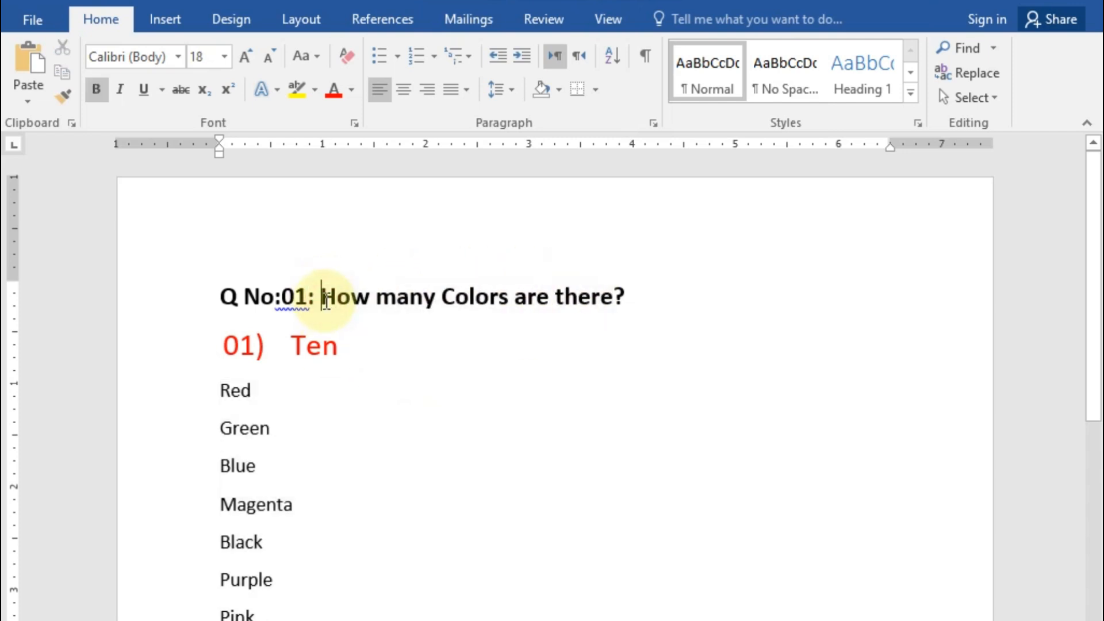
pyautogui.moveTo(324, 301); pyautogui.dragTo(600, 299)
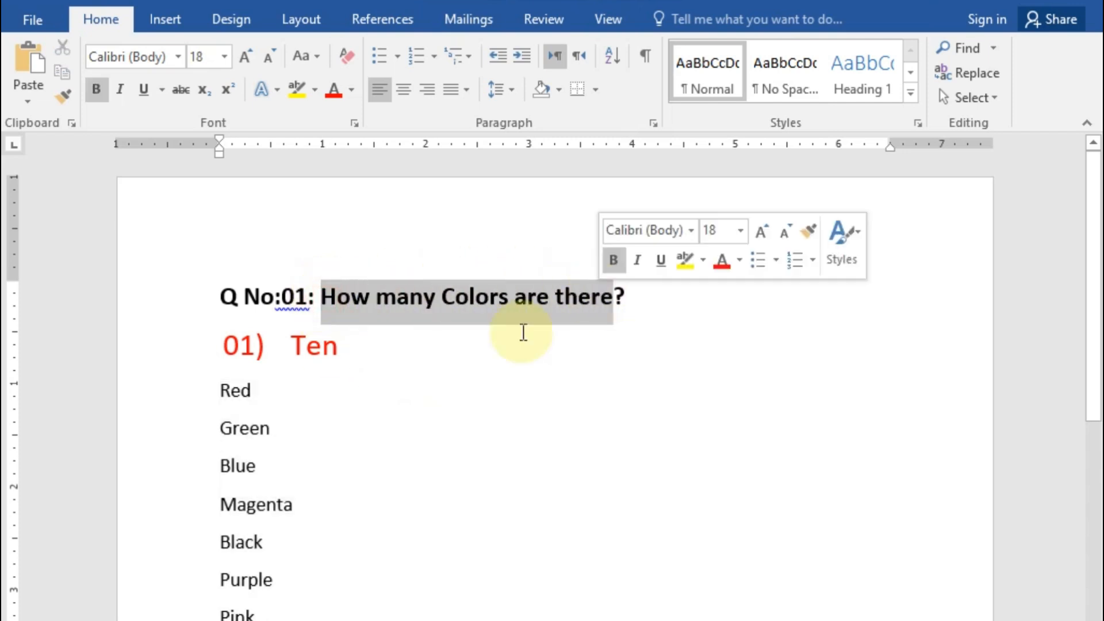
pyautogui.moveTo(225, 384); pyautogui.dragTo(264, 558)
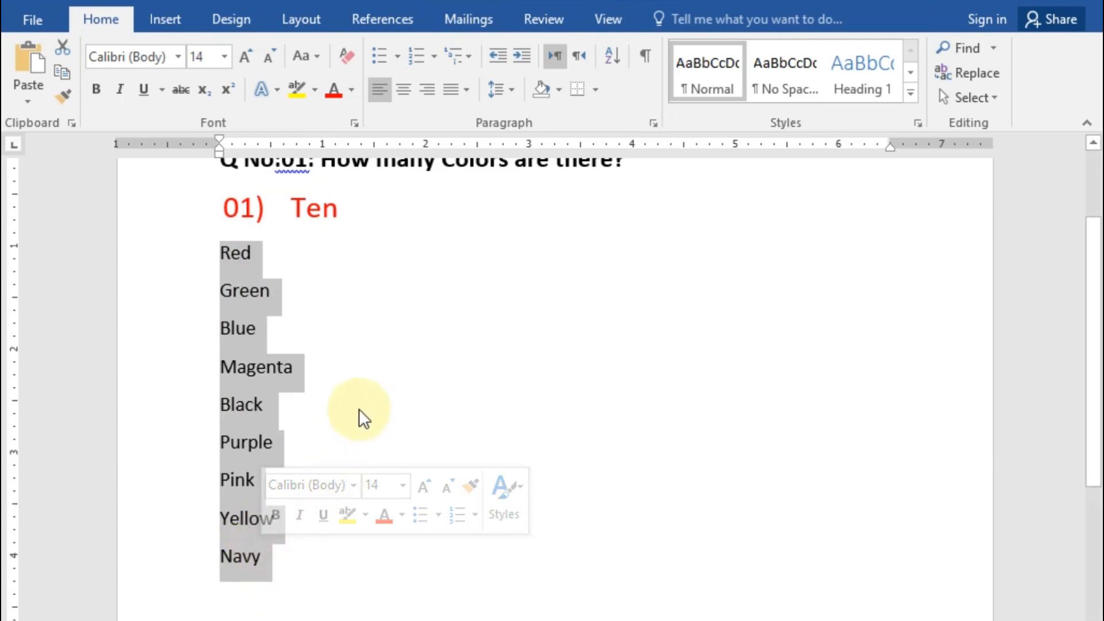
pyautogui.scroll(2, 362, 405)
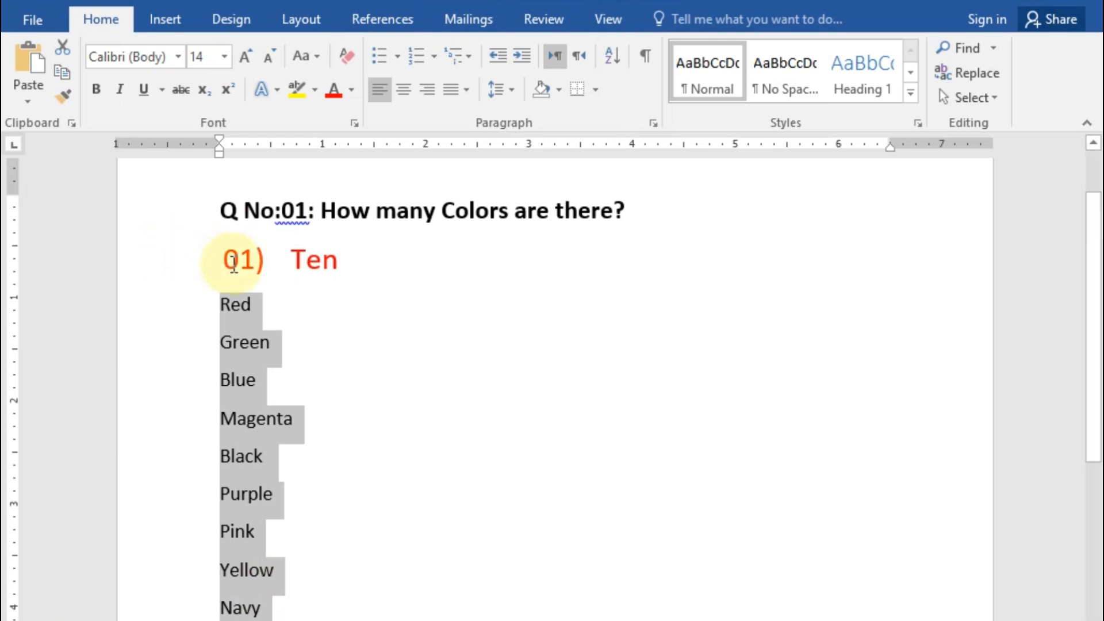
pyautogui.scroll(-2, 241, 402)
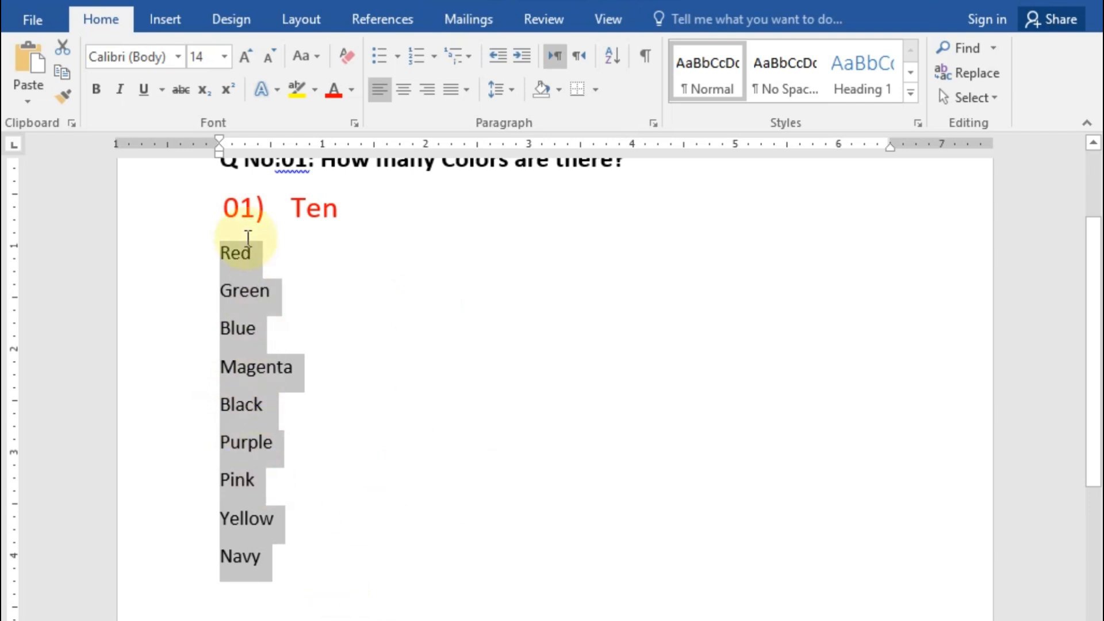
pyautogui.click(436, 61)
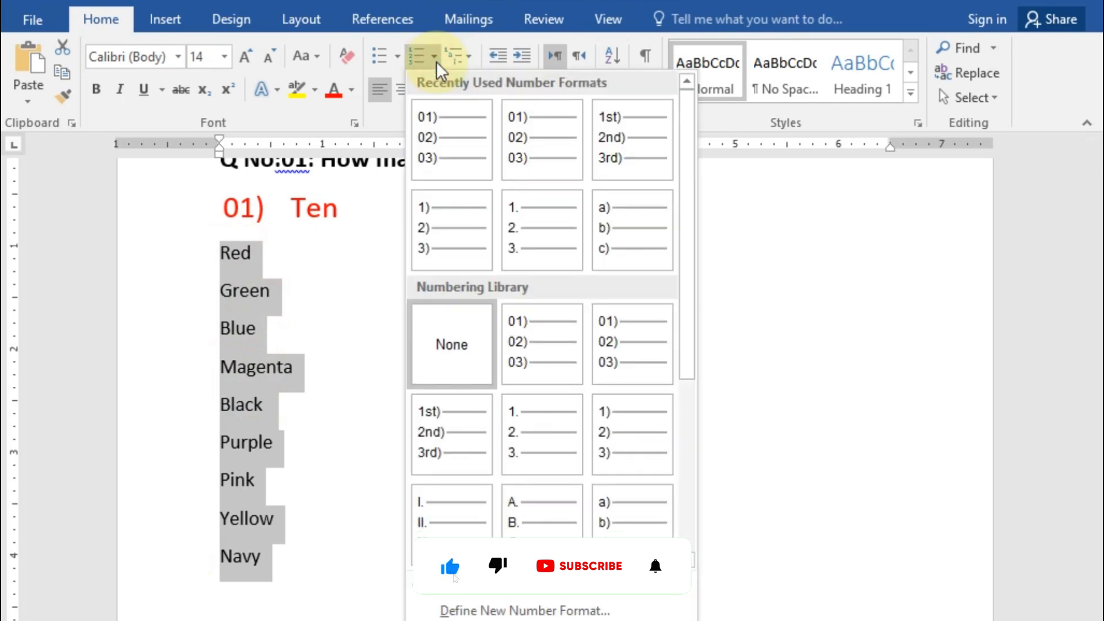
pyautogui.click(299, 209)
pyautogui.click(321, 192)
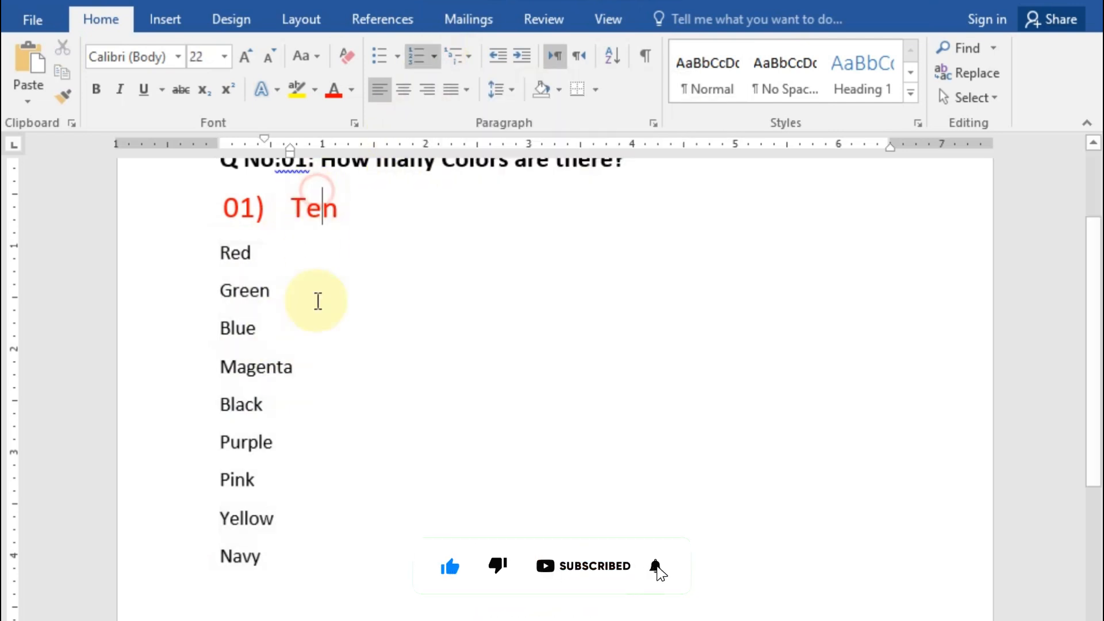
pyautogui.click(294, 564)
pyautogui.click(239, 441)
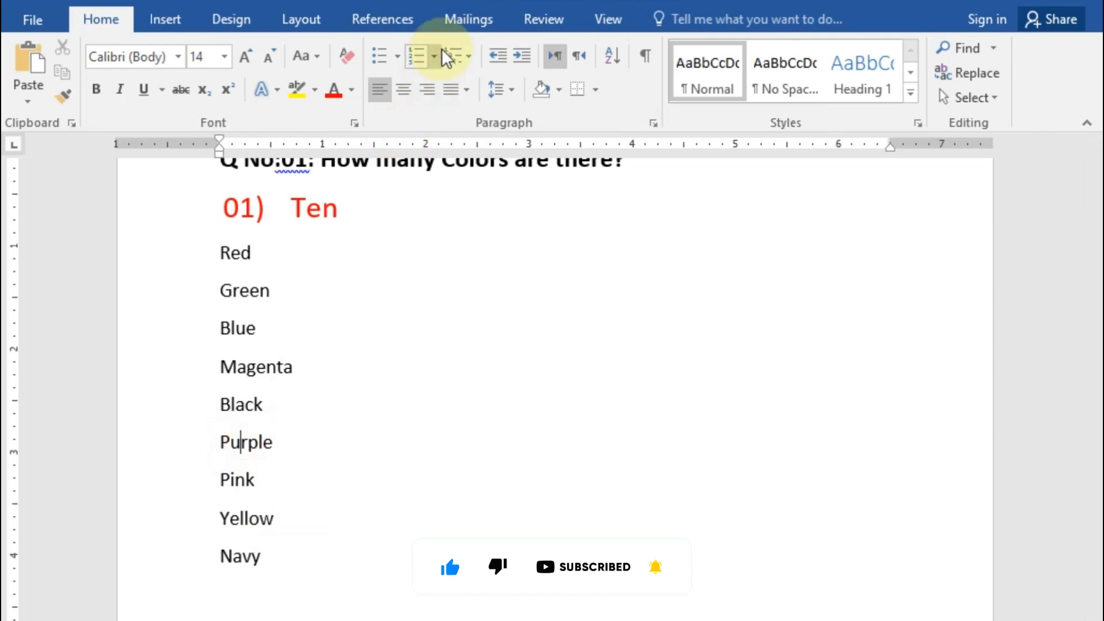
pyautogui.click(455, 56)
pyautogui.click(333, 461)
pyautogui.click(283, 556)
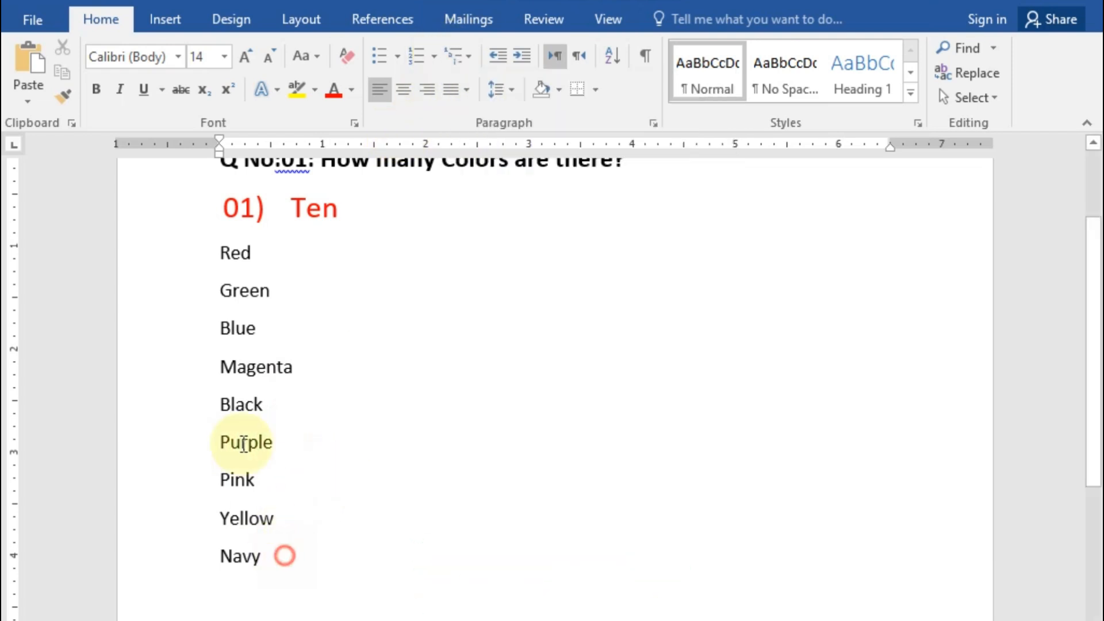
pyautogui.keyDown('shift'); pyautogui.click(205, 288); pyautogui.keyUp('shift')
pyautogui.click(471, 57)
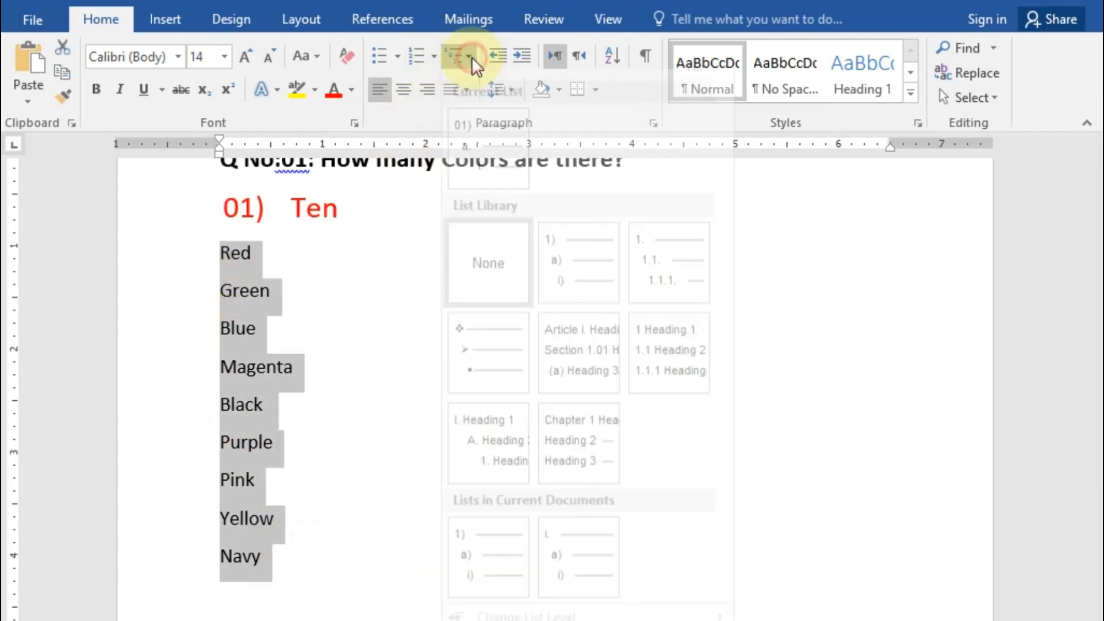
pyautogui.click(328, 419)
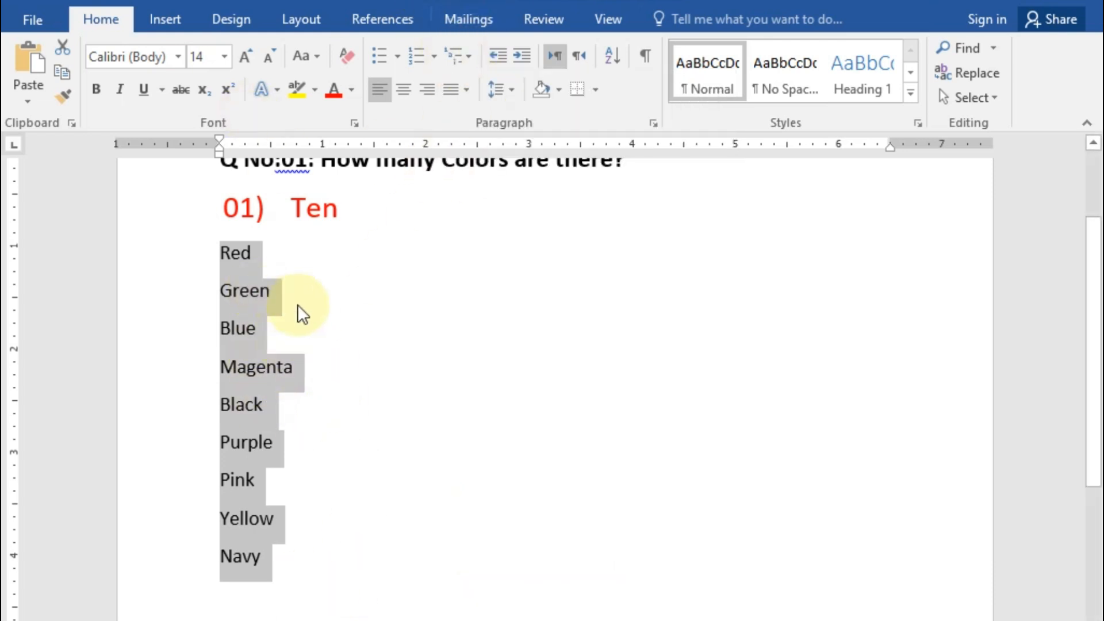
# Try to change the lines from "Ten" to "Navy" to the second list level, a.
pyautogui.click(433, 57)
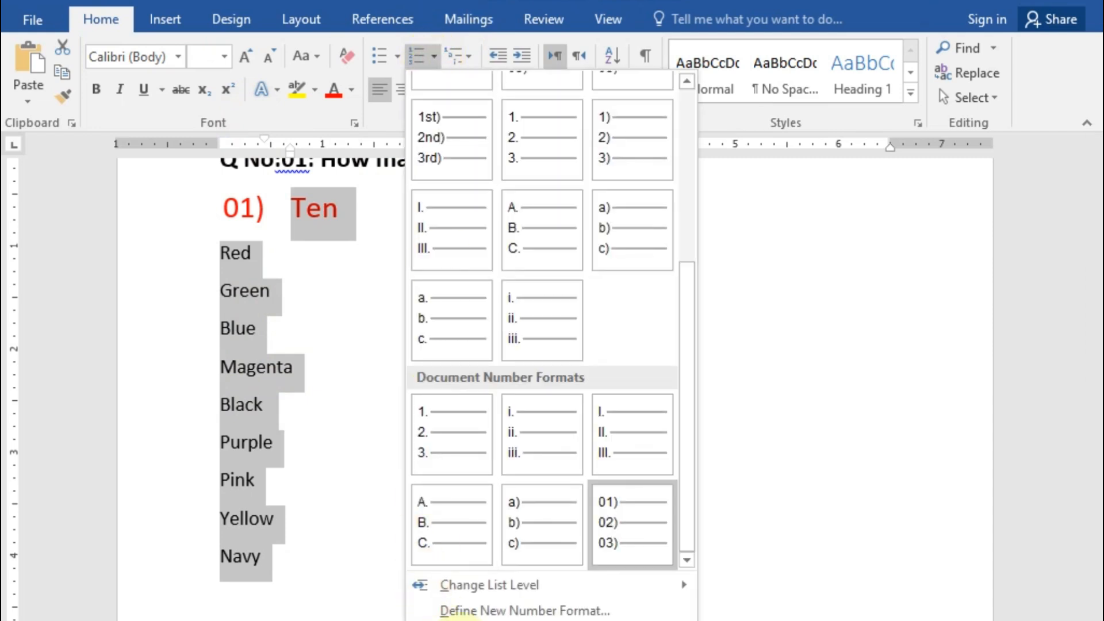
pyautogui.moveTo(482, 591)
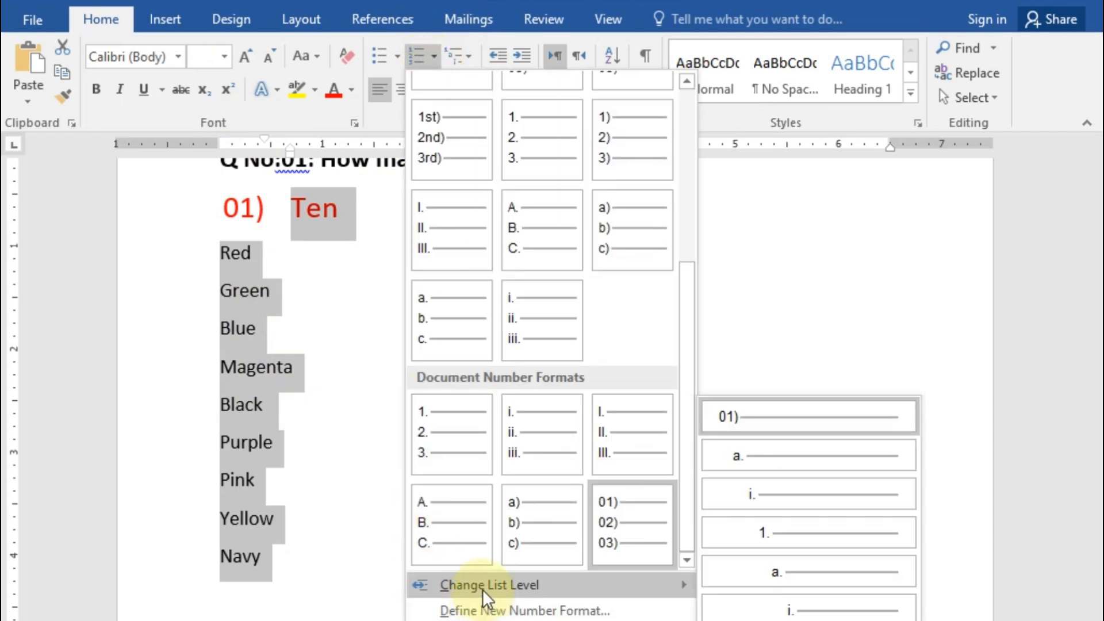
pyautogui.click(760, 457)
pyautogui.hotkey('ctrl', 'z')
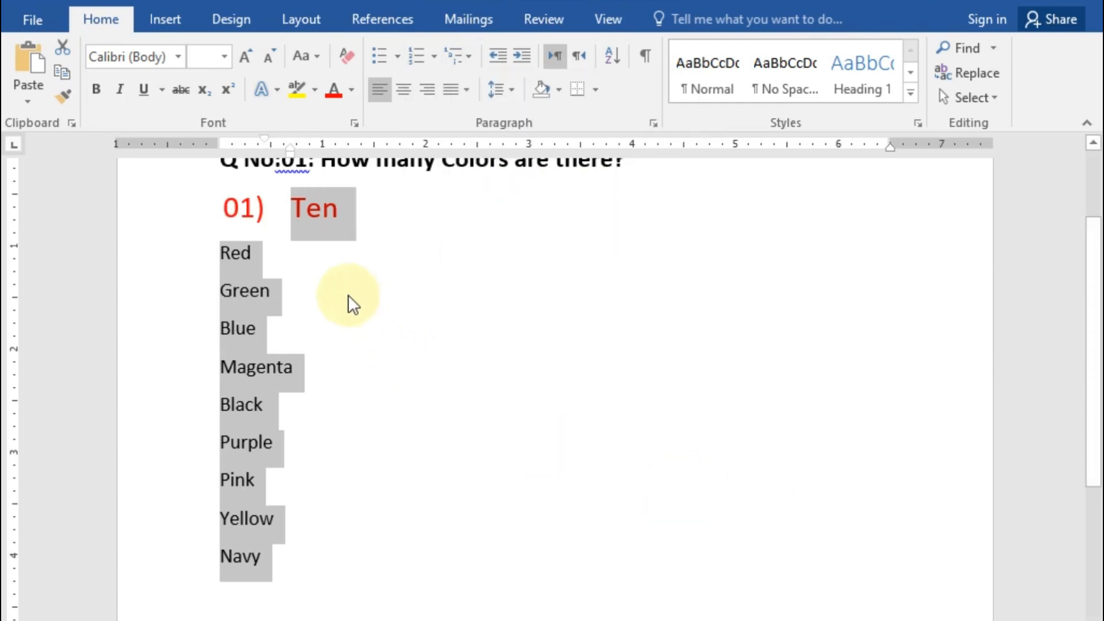
# Remove the 01) number and the indent from the red "Ten" line.
pyautogui.click(291, 211)
pyautogui.press('BackSpace')
pyautogui.press('BackSpace')
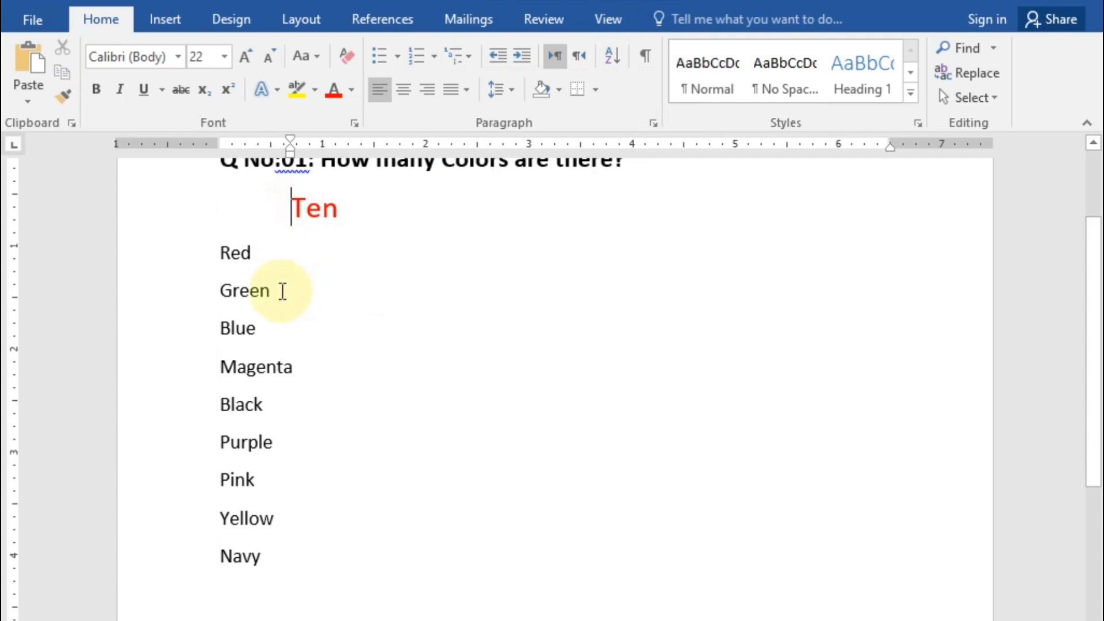
# Set all lines from "Ten" to "Navy" to font size 18 and color them black.
pyautogui.moveTo(276, 572); pyautogui.dragTo(184, 230)
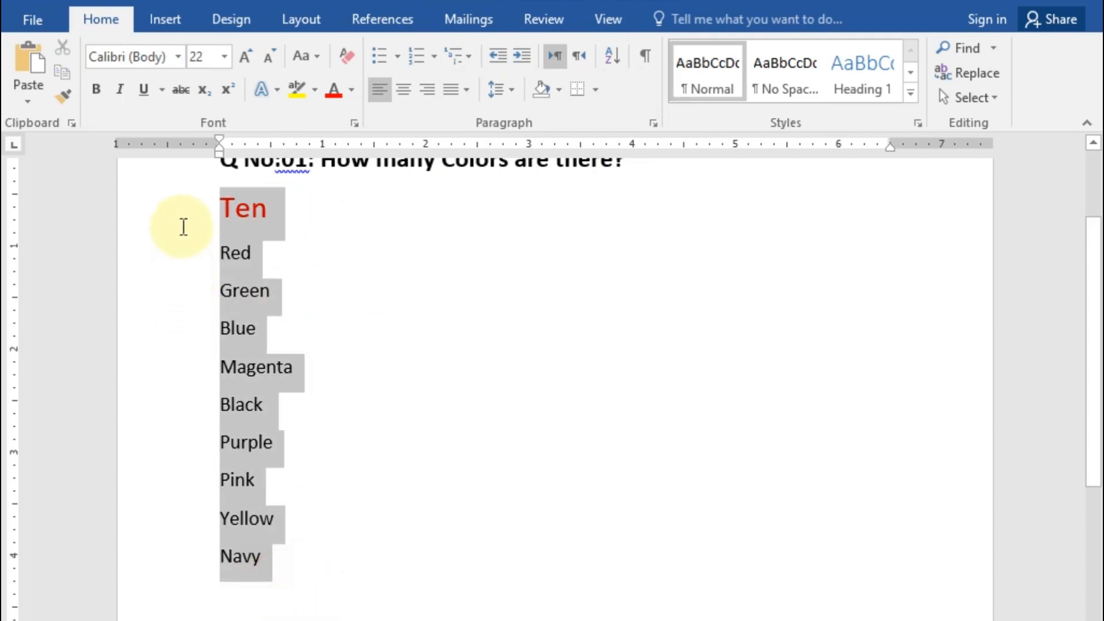
pyautogui.click(435, 56)
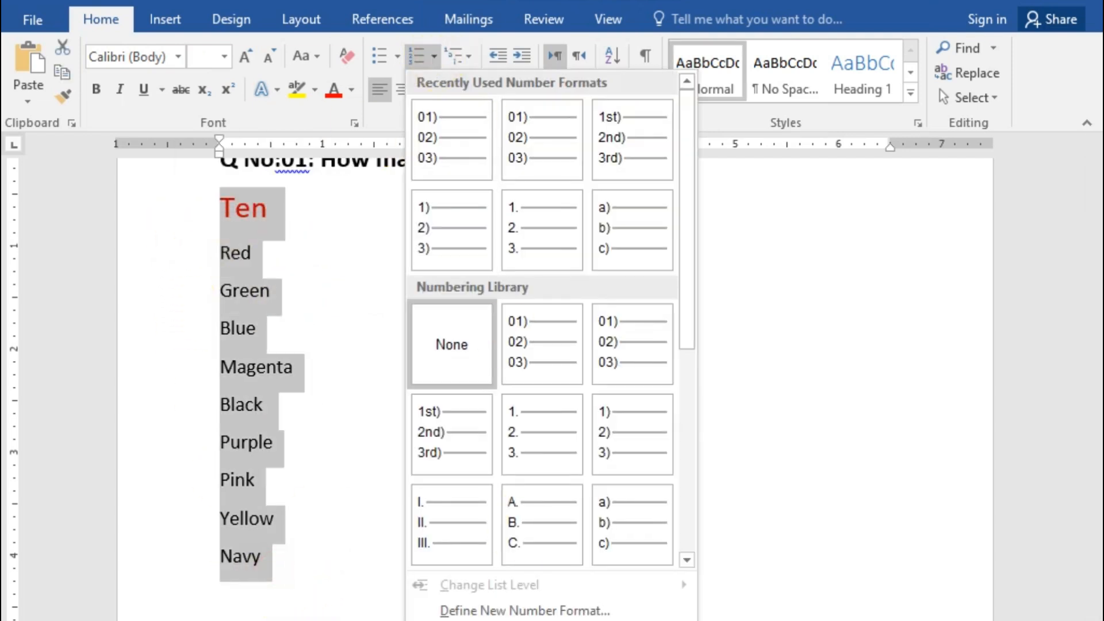
pyautogui.click(239, 212)
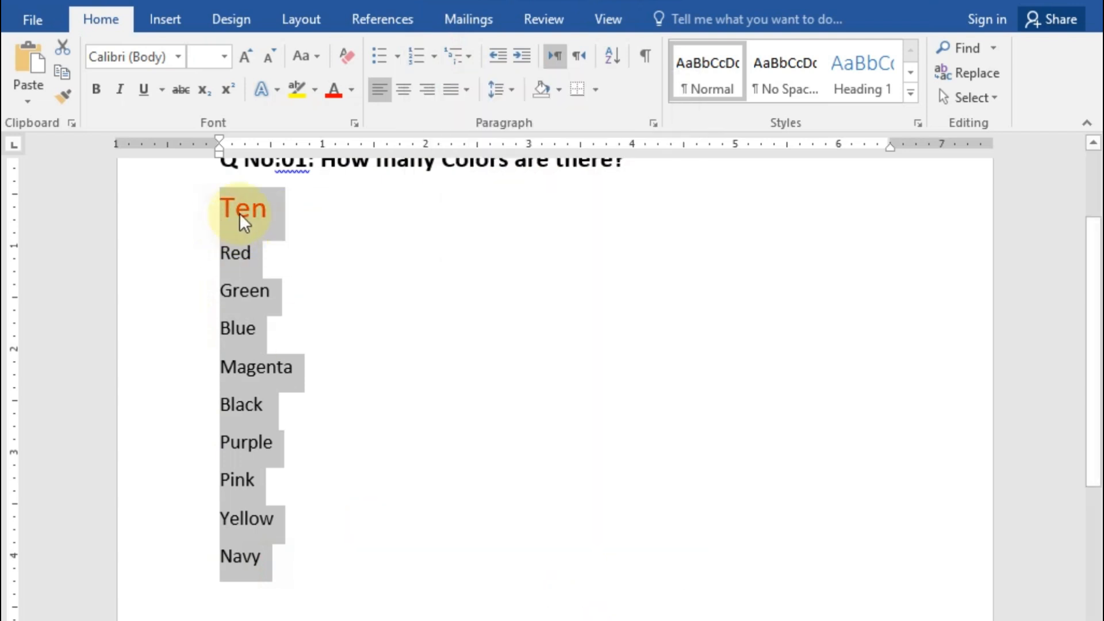
pyautogui.click(243, 211)
pyautogui.keyDown('shift'); pyautogui.click(242, 585); pyautogui.keyUp('shift')
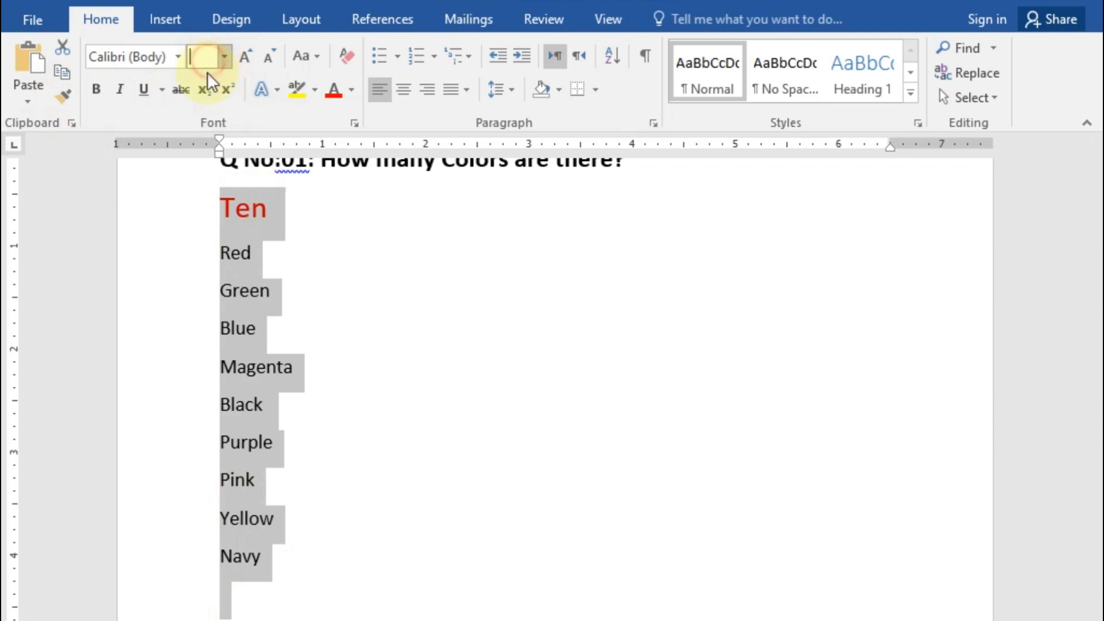
pyautogui.write('189')
pyautogui.press('Return')
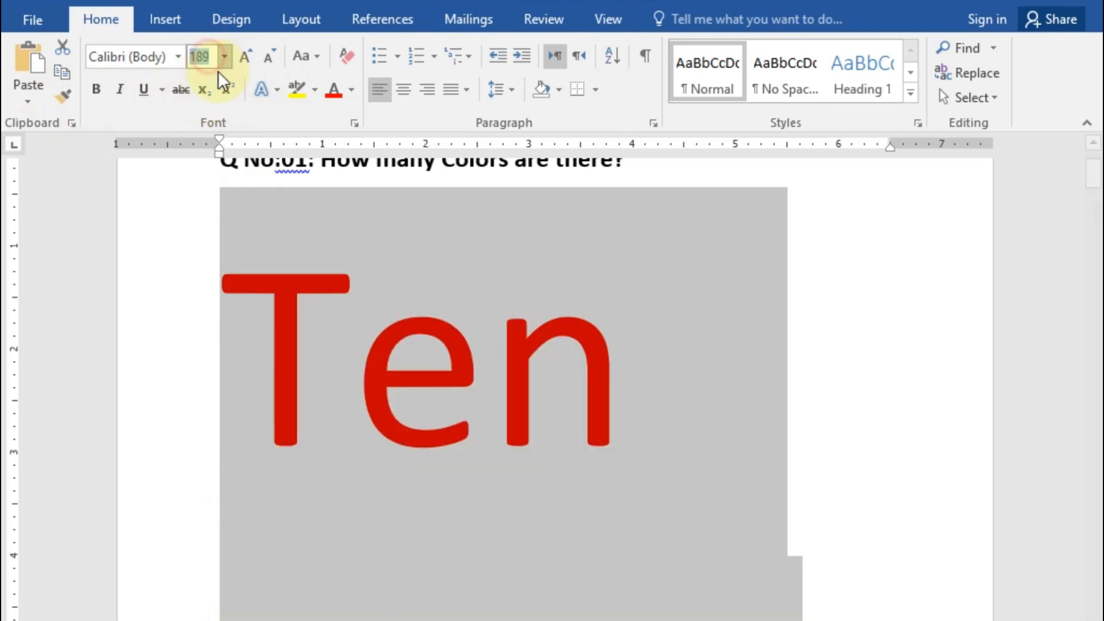
pyautogui.write('18')
pyautogui.press('Return')
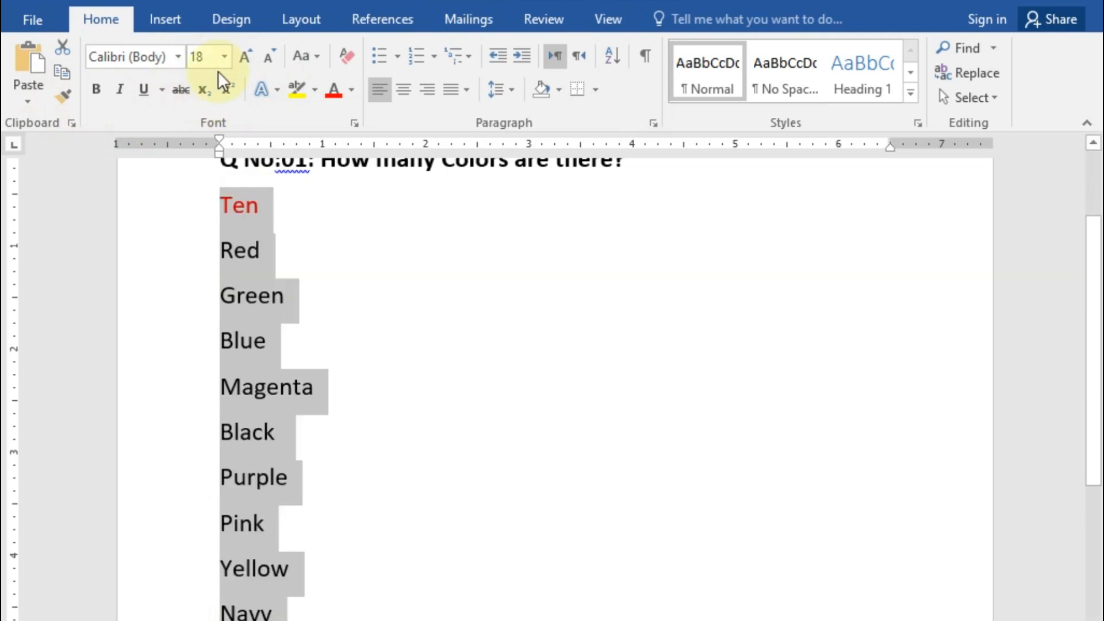
pyautogui.click(351, 92)
pyautogui.click(348, 171)
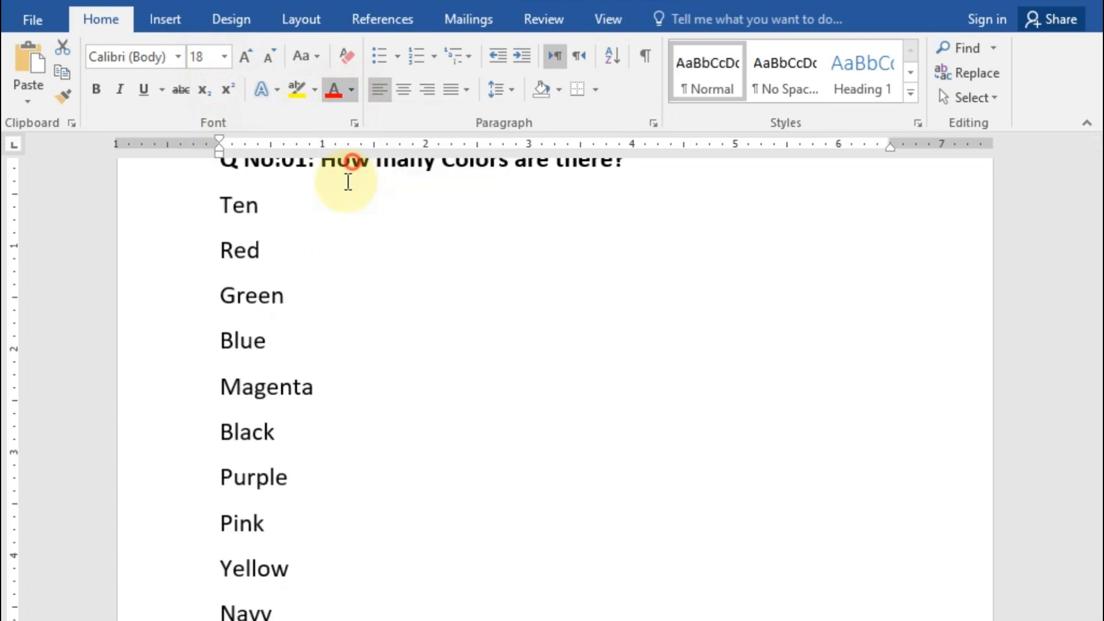
# Number the lines from "Ten" to "Navy" in the 01) format.
pyautogui.click(410, 53)
pyautogui.click(247, 574)
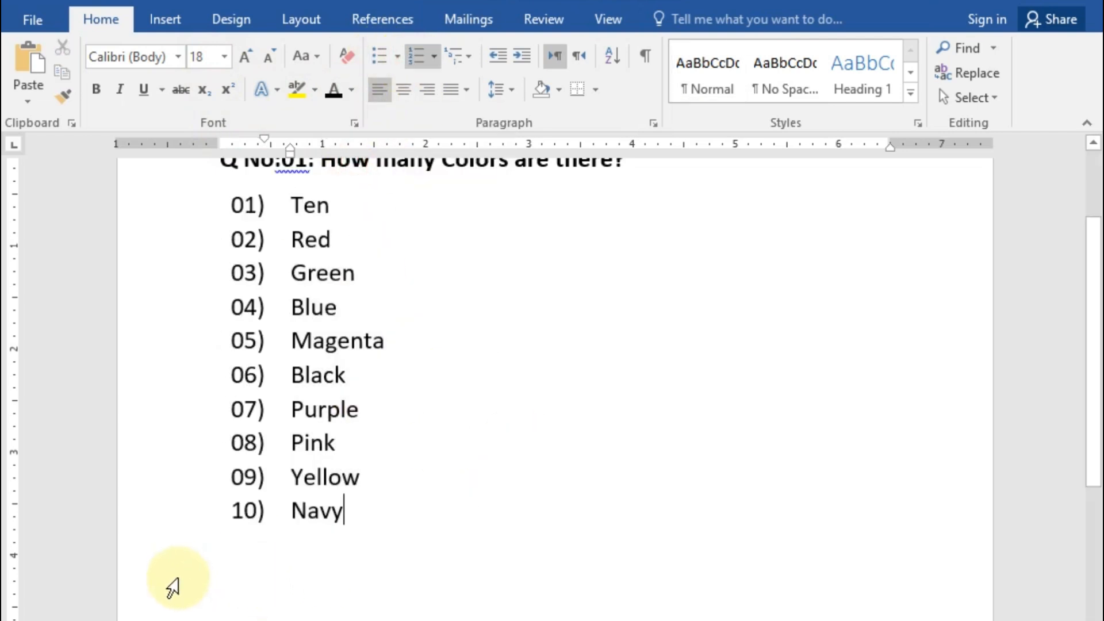
pyautogui.scroll(1, 376, 561)
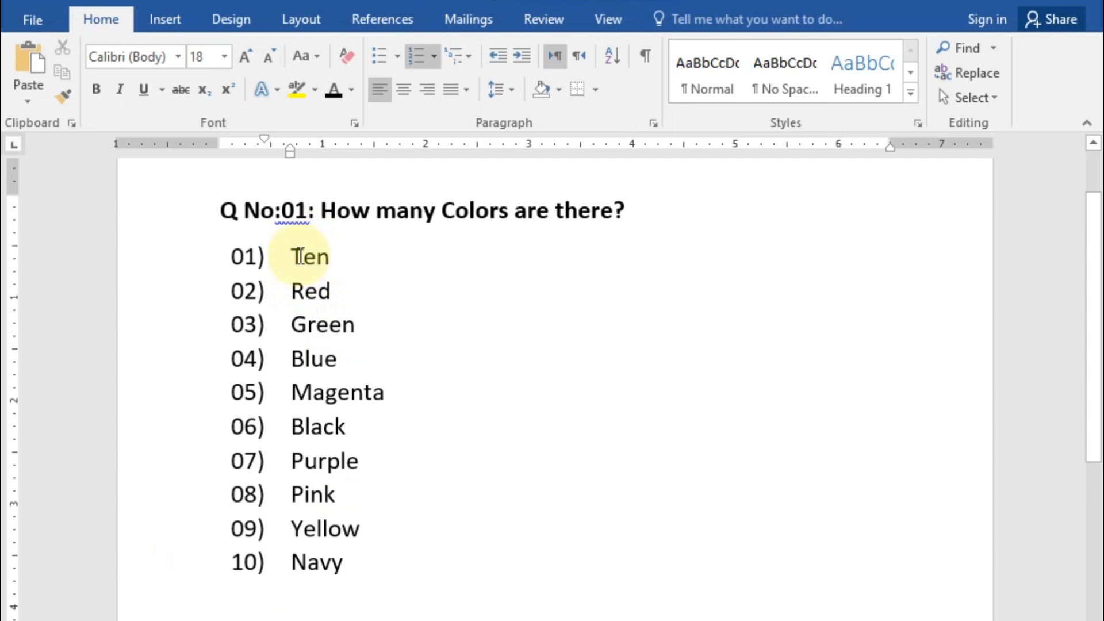
# Enlarge the font size of the first list item, "Ten", to 26.
pyautogui.click(319, 257)
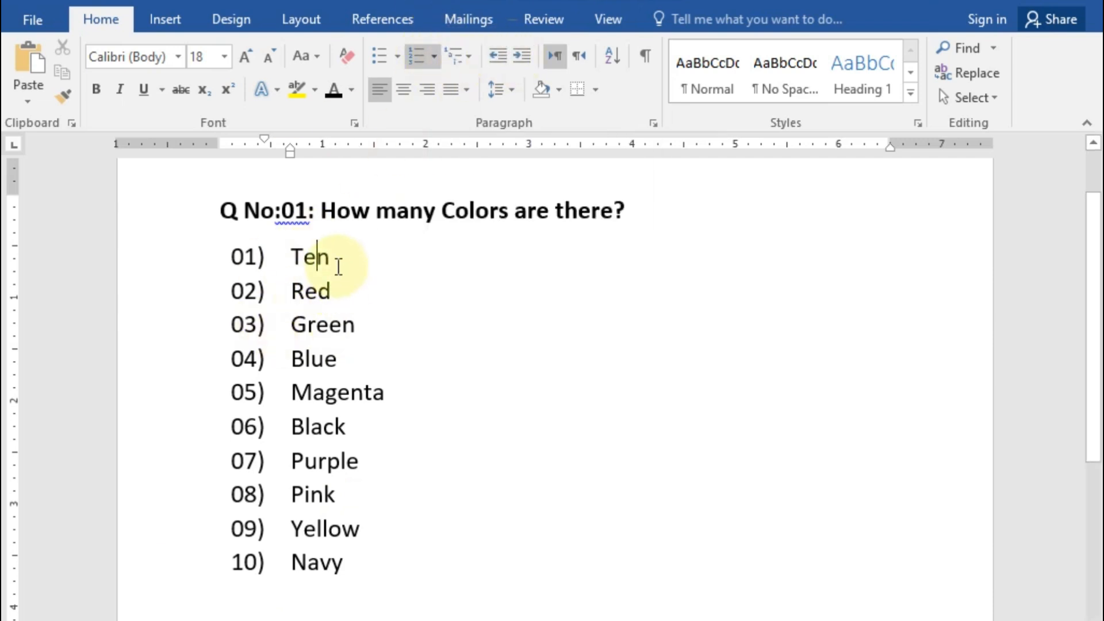
pyautogui.moveTo(339, 266); pyautogui.dragTo(290, 255)
pyautogui.click(249, 56)
pyautogui.click(249, 57)
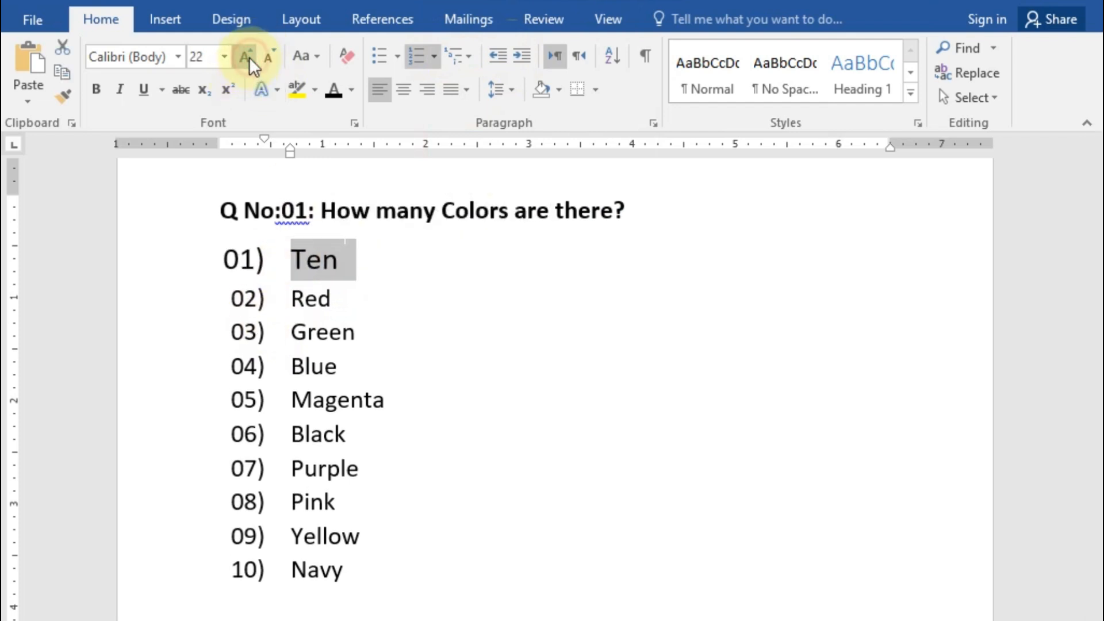
pyautogui.click(249, 57)
pyautogui.click(250, 56)
pyautogui.click(370, 289)
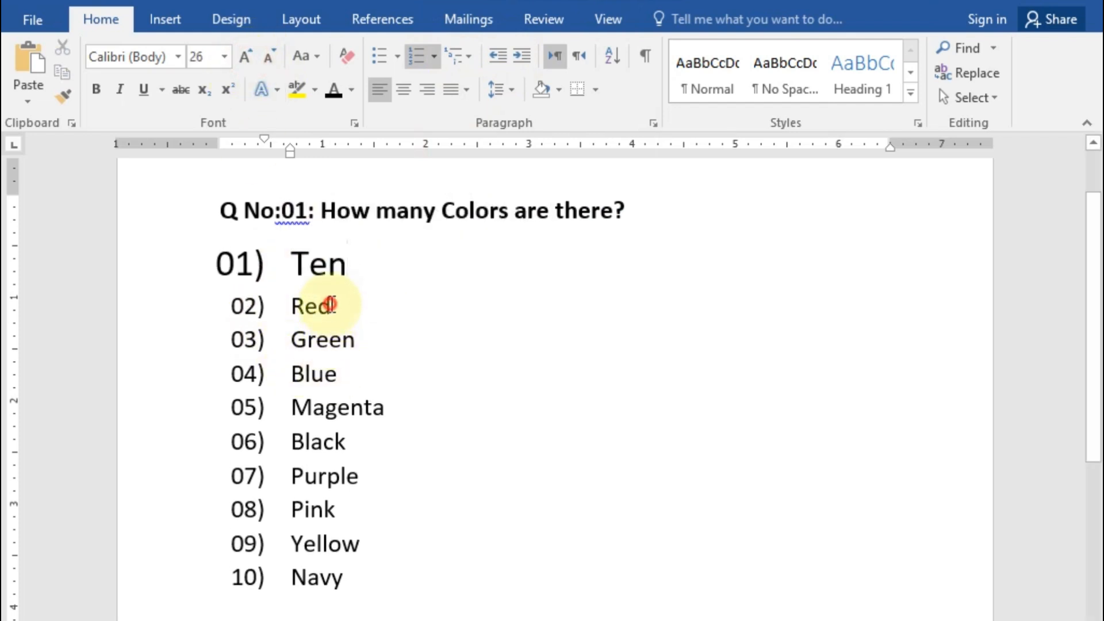
# Demote the list items from "Red" to "Navy" to the second list level, lettered a.
pyautogui.moveTo(331, 305); pyautogui.dragTo(274, 320)
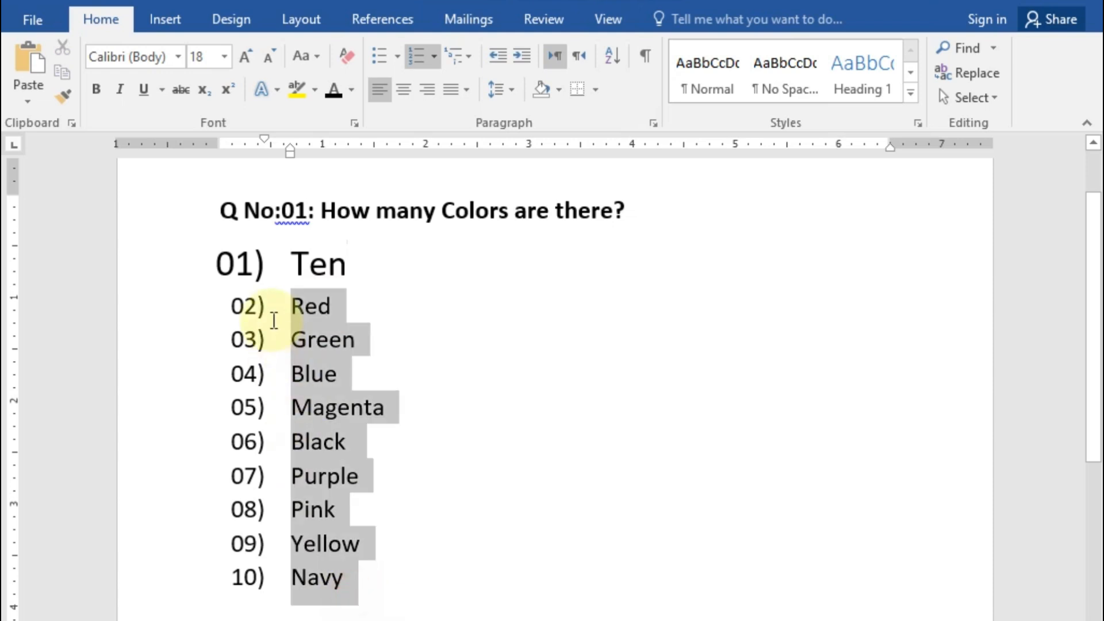
pyautogui.click(435, 57)
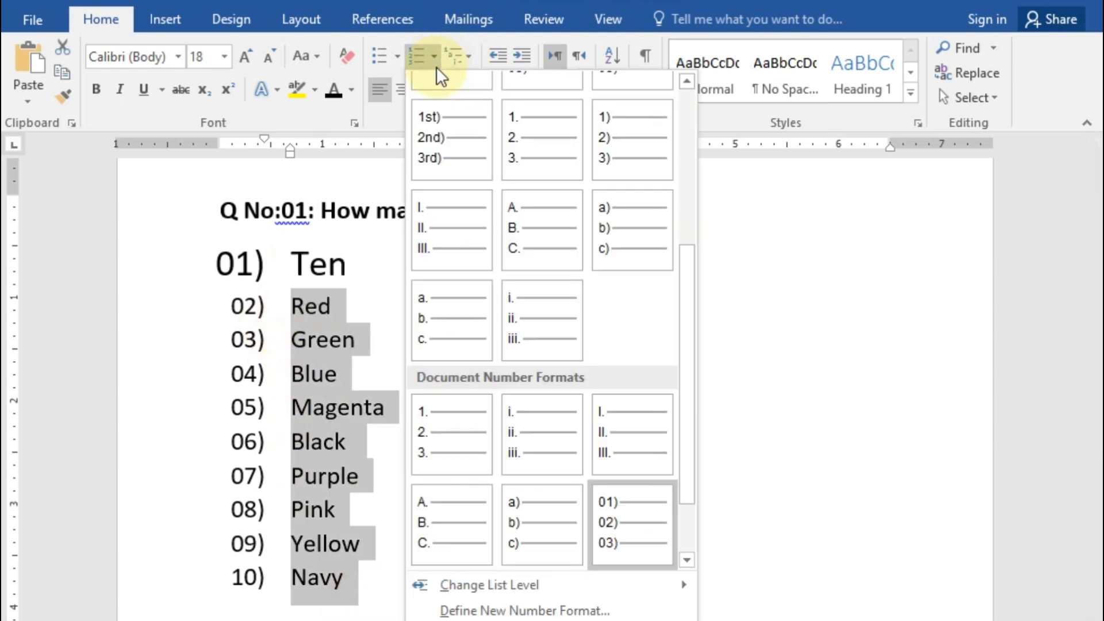
pyautogui.moveTo(501, 584)
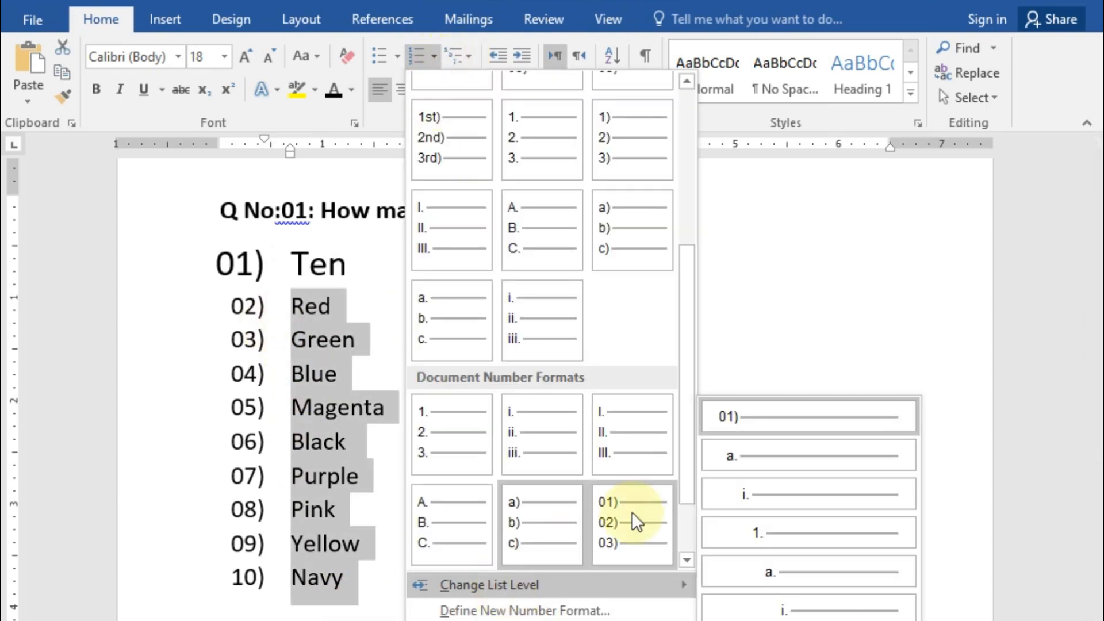
pyautogui.click(743, 464)
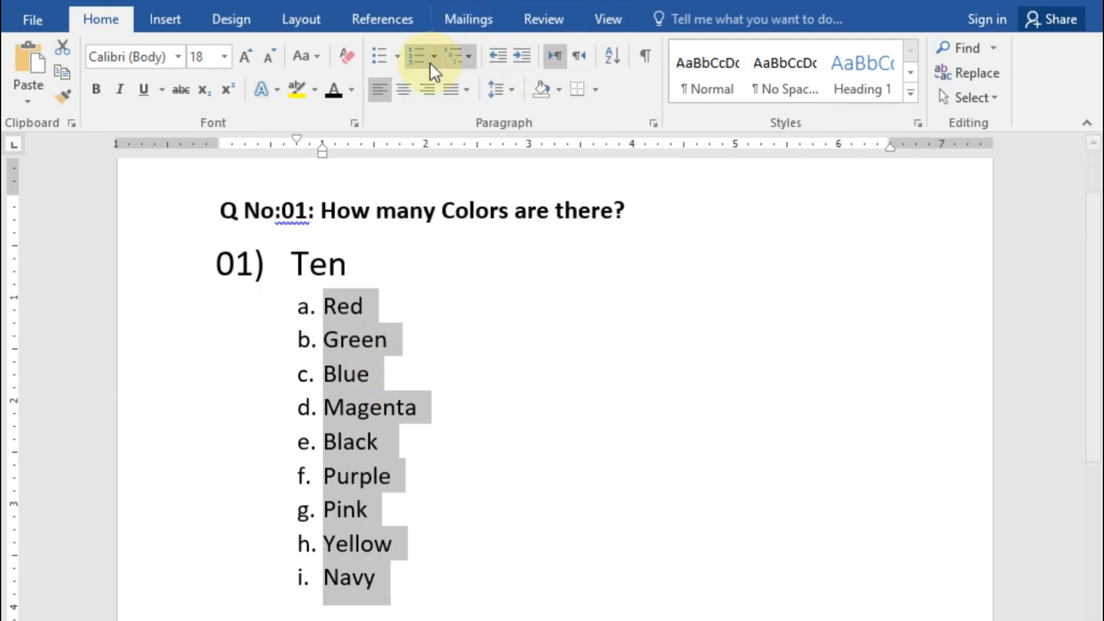
# Color the first list item, "Ten", with the standard orange font color.
pyautogui.click(308, 264)
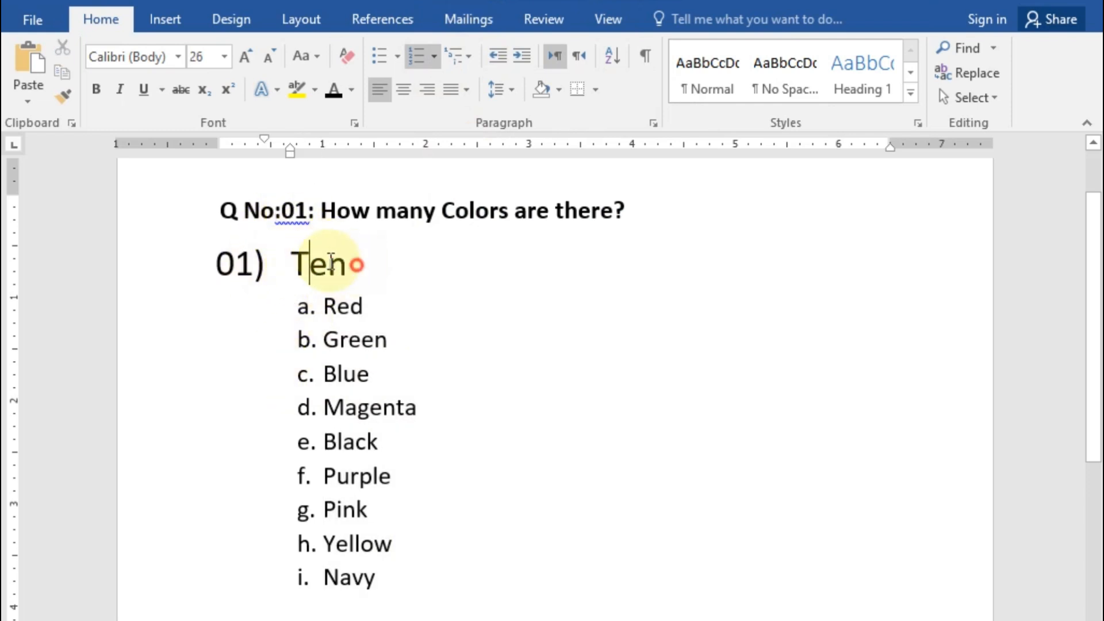
pyautogui.moveTo(353, 264); pyautogui.dragTo(296, 260)
pyautogui.click(360, 90)
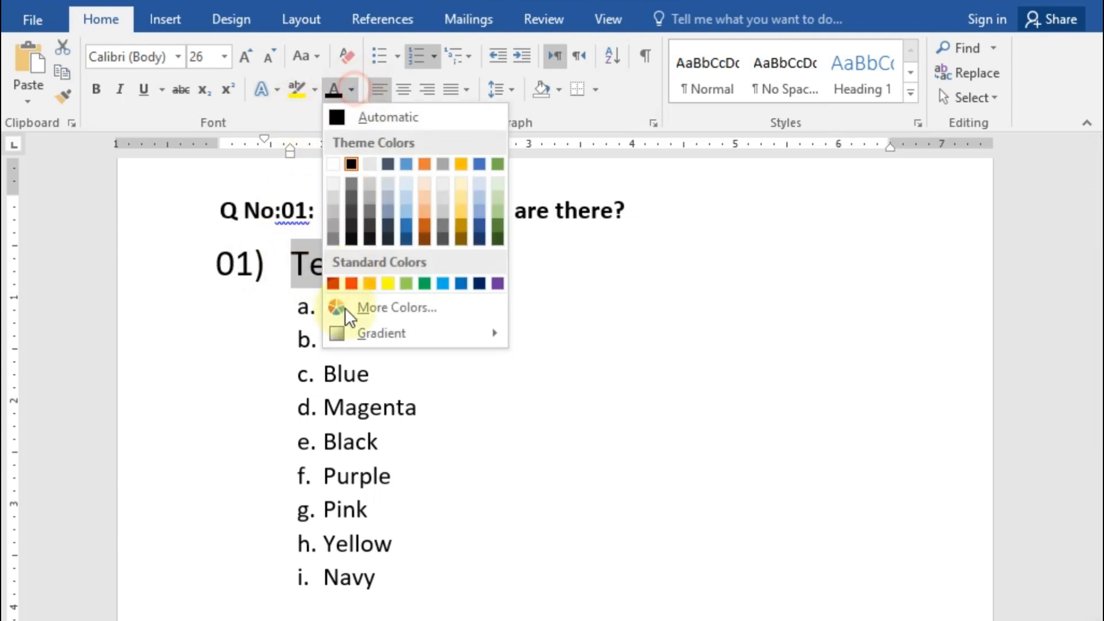
pyautogui.click(373, 284)
pyautogui.click(491, 364)
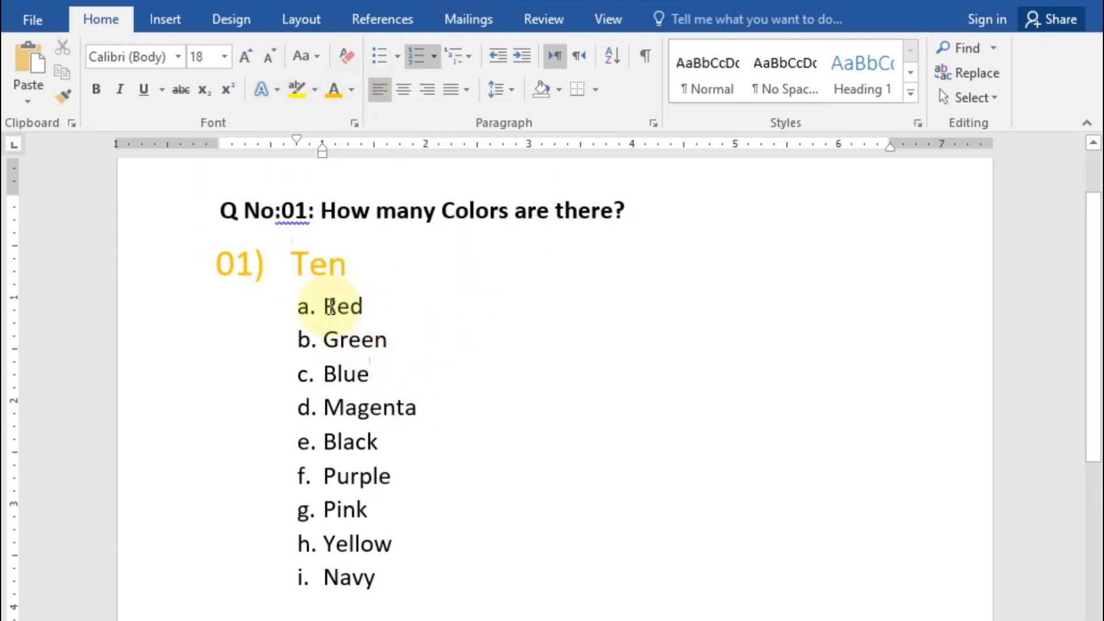
# Renumber the items from "Red" to "Navy" in the 1. 2. 3. library format.
pyautogui.moveTo(325, 305); pyautogui.dragTo(347, 595)
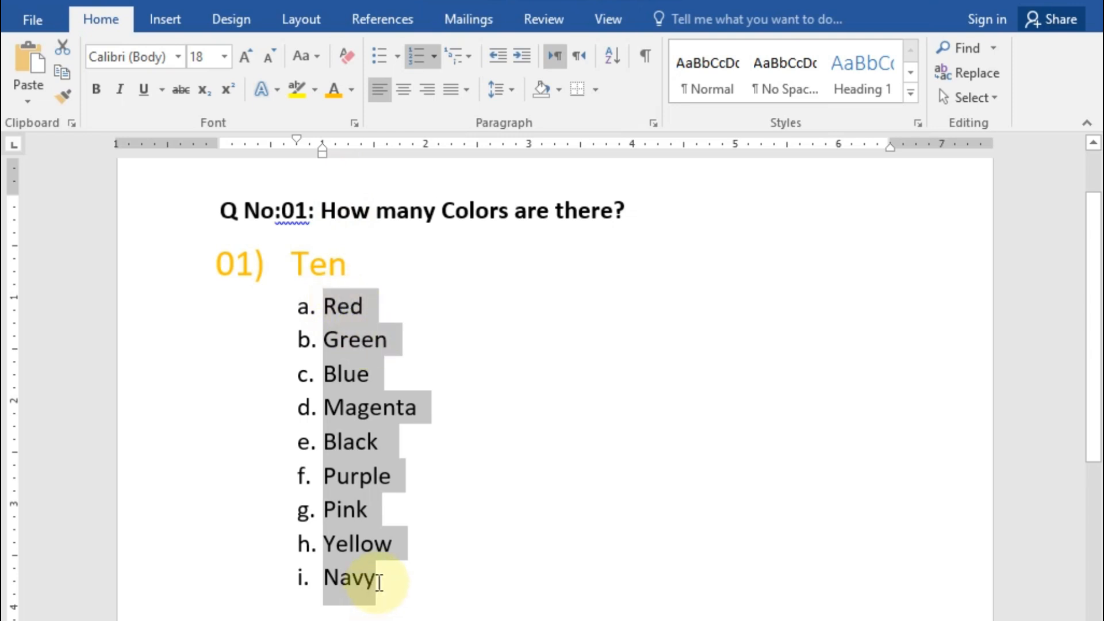
pyautogui.click(435, 65)
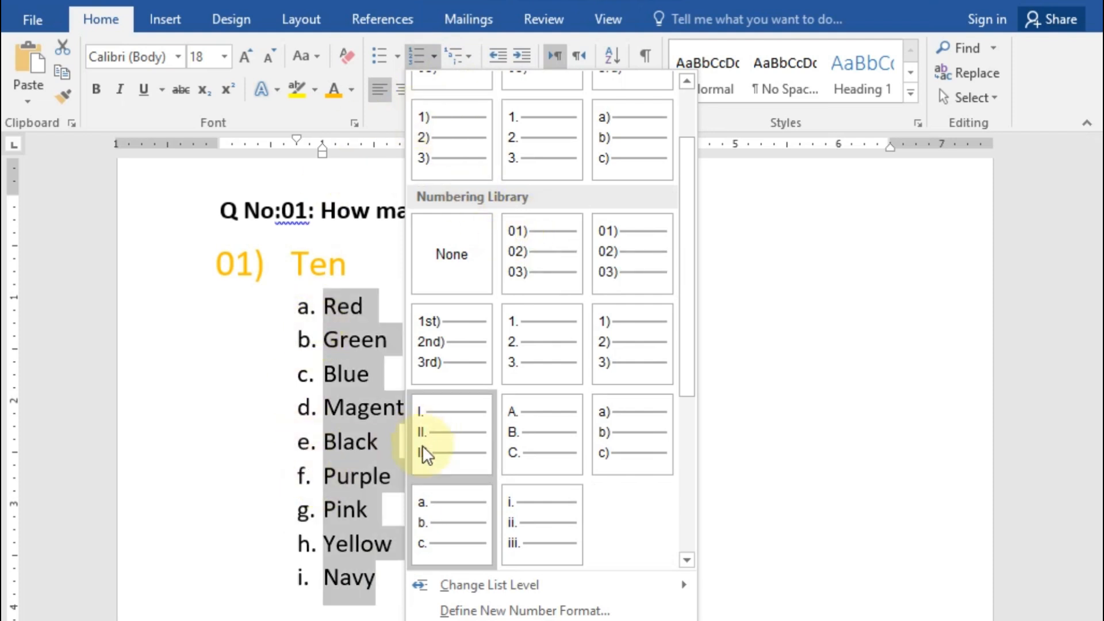
pyautogui.click(513, 362)
# Add "Parrot Green" as a new item after "Navy" and reduce its left indent so its text lines up with the other colors.
pyautogui.click(393, 592)
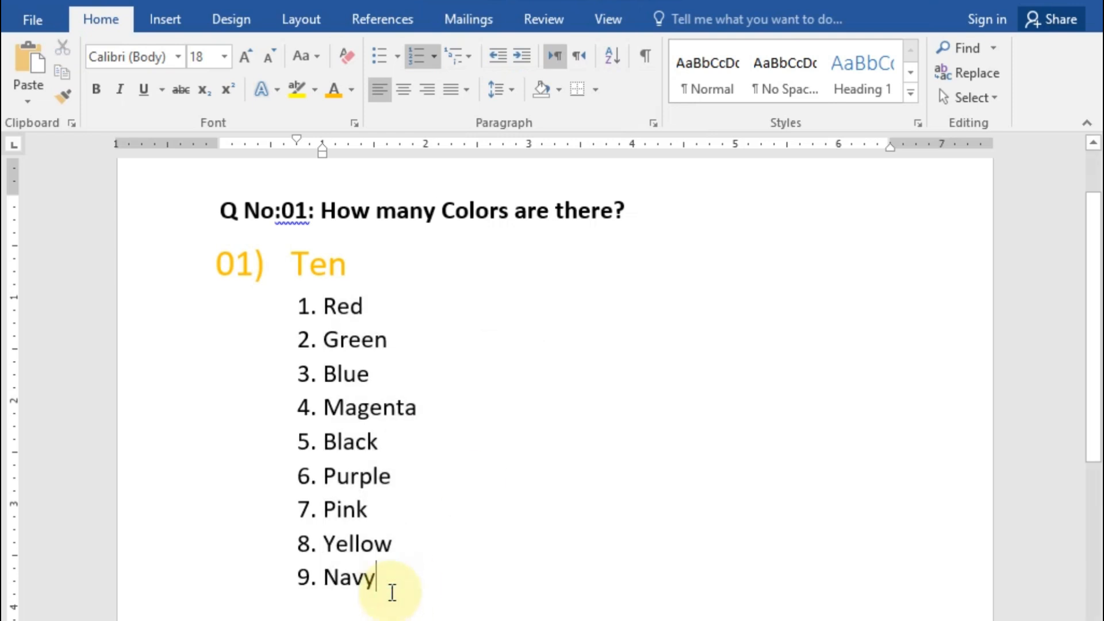
pyautogui.press('Return')
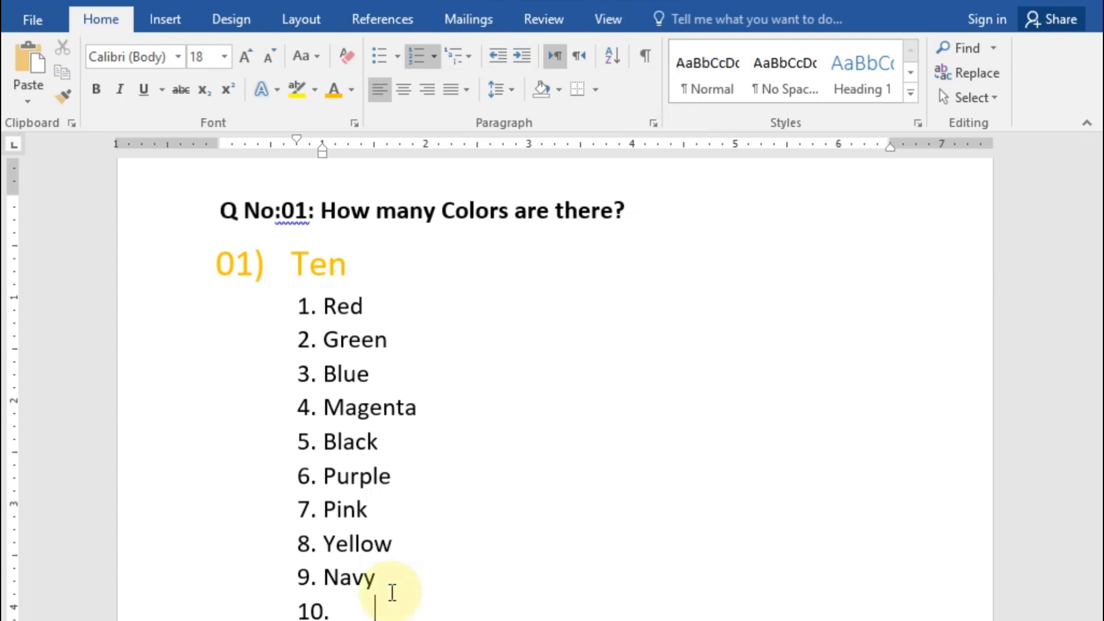
pyautogui.write('PArr')
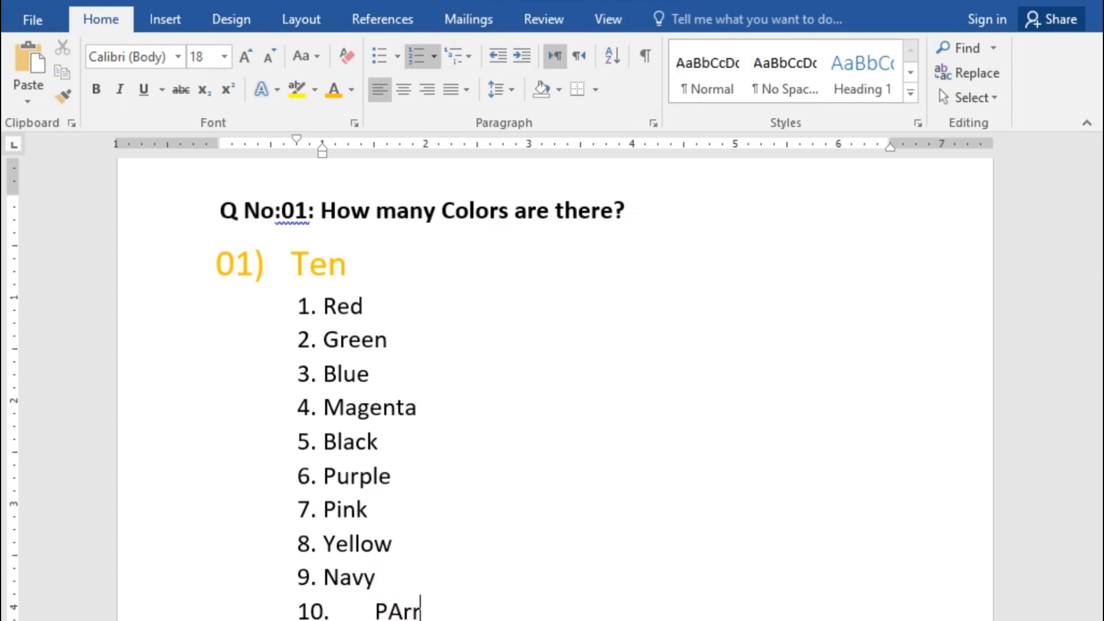
pyautogui.write('ot Green')
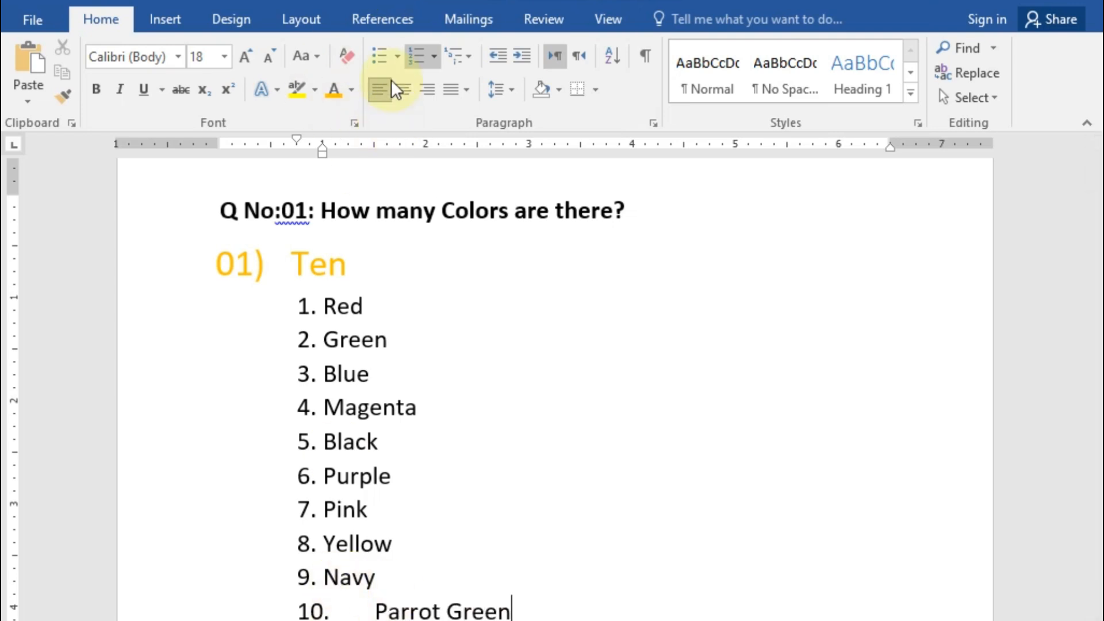
pyautogui.moveTo(320, 154); pyautogui.dragTo(311, 152)
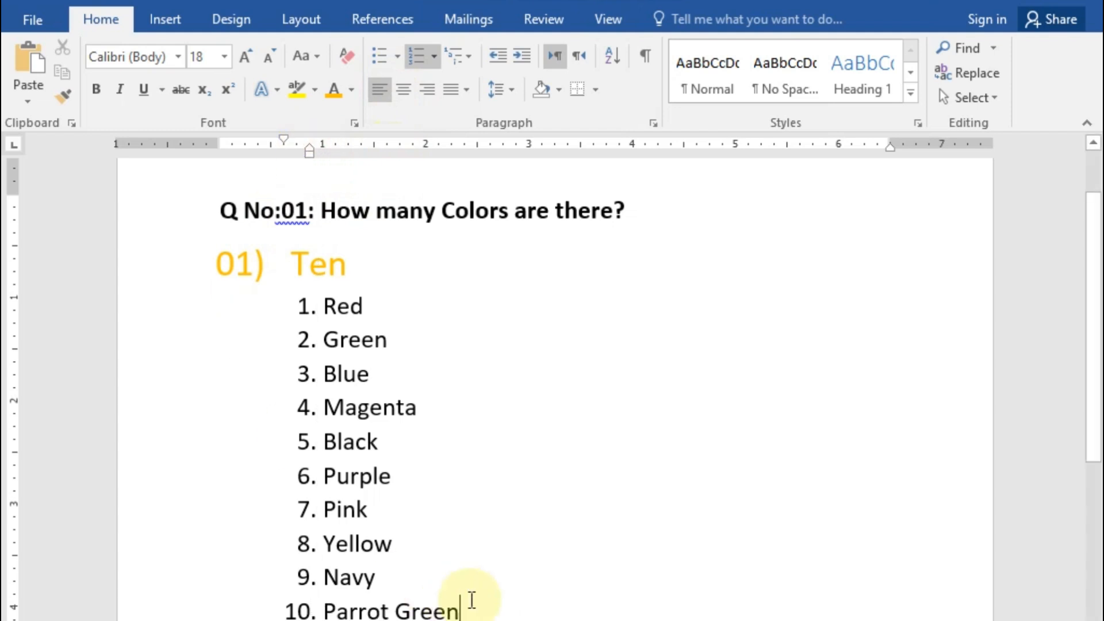
pyautogui.click(533, 503)
pyautogui.click(507, 618)
# Indent all color items from "Red" to "Parrot Green" by one level to the i. ii. iii. list level.
pyautogui.moveTo(387, 552); pyautogui.dragTo(317, 308)
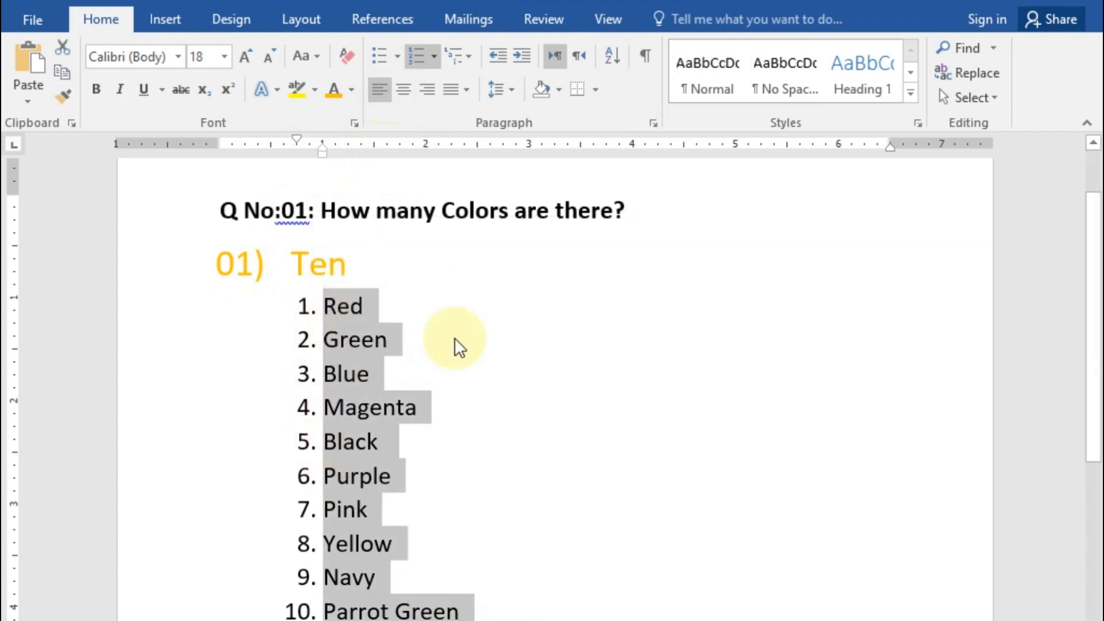
pyautogui.click(510, 363)
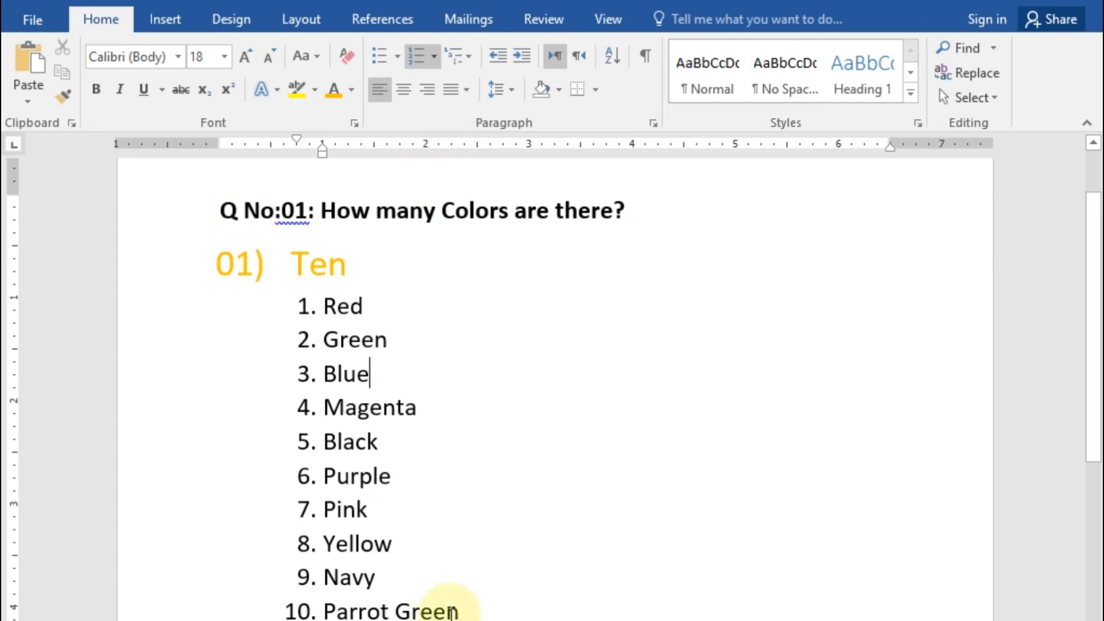
pyautogui.click(473, 611)
pyautogui.moveTo(346, 486); pyautogui.dragTo(322, 305)
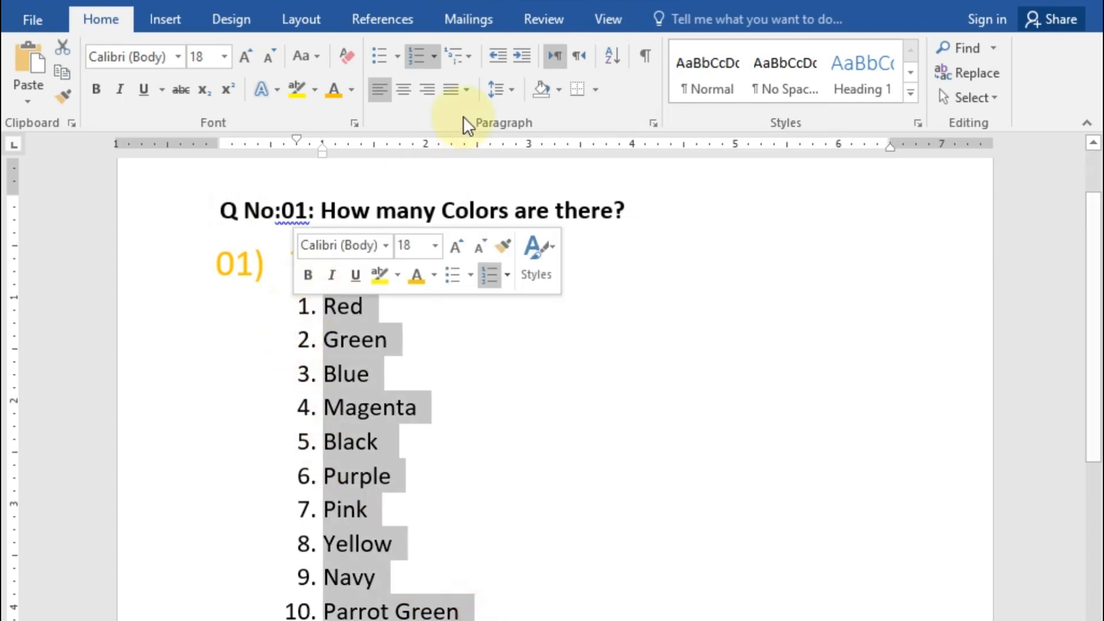
pyautogui.click(521, 55)
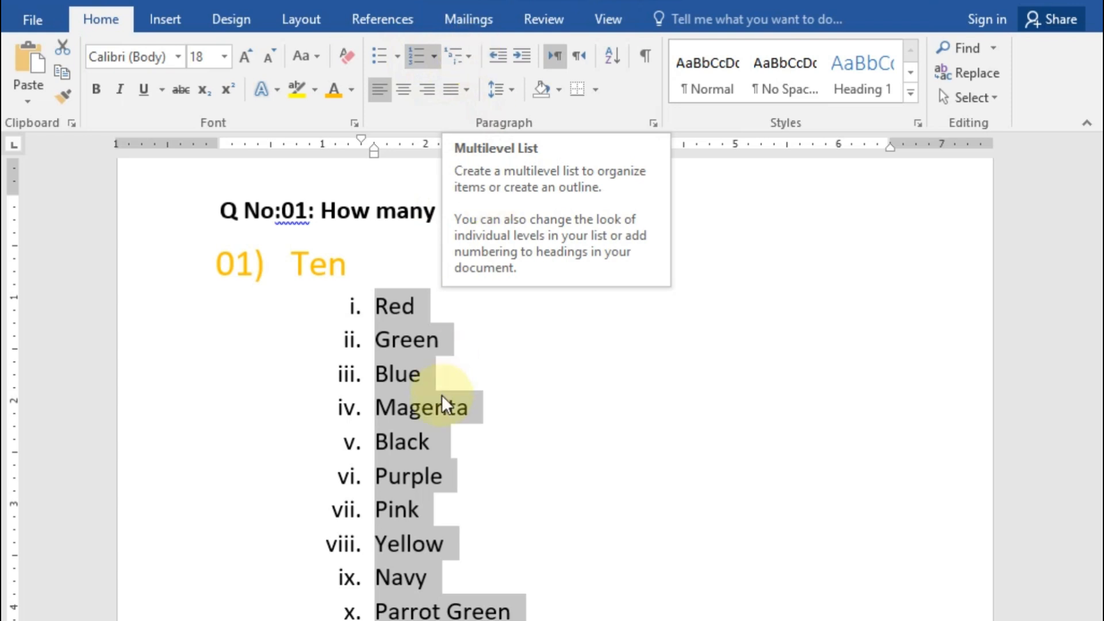
pyautogui.click(435, 53)
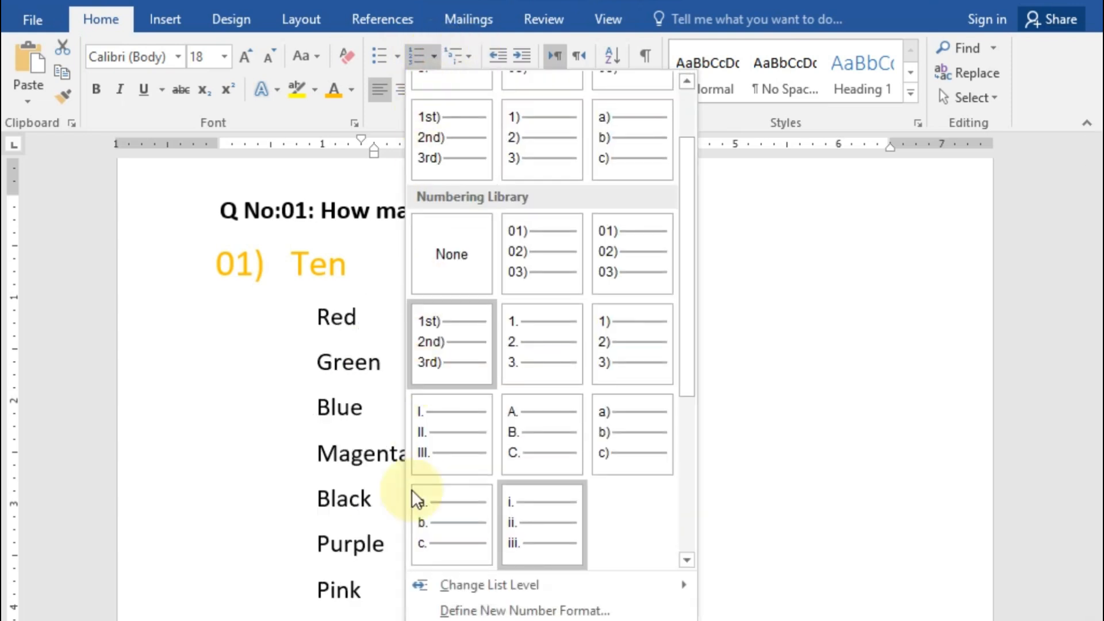
pyautogui.click(320, 344)
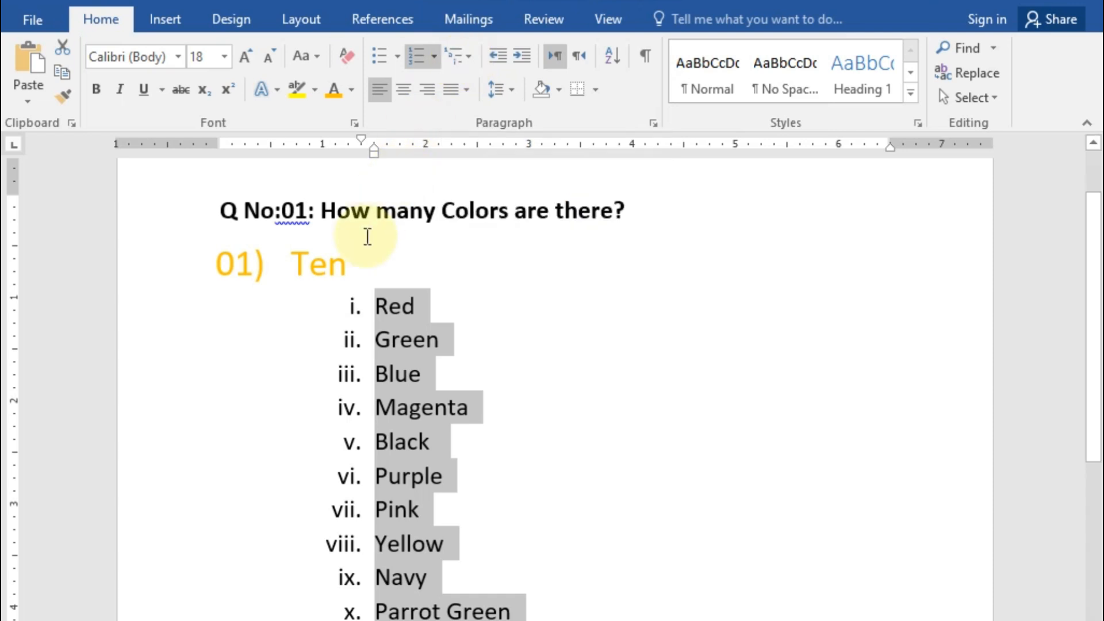
pyautogui.click(306, 263)
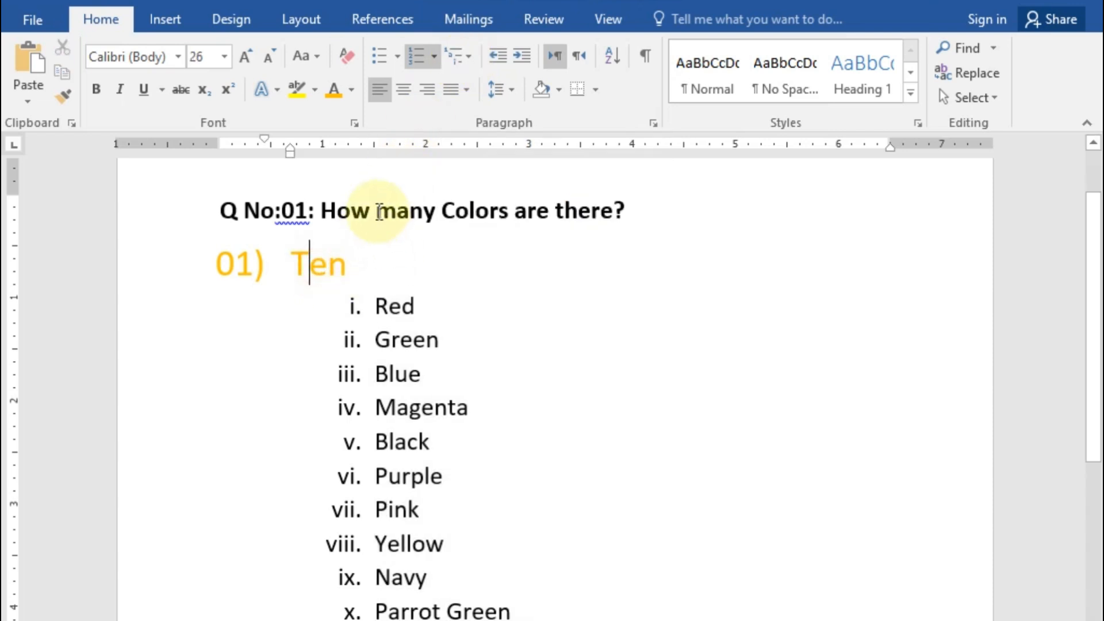
pyautogui.click(376, 211)
pyautogui.moveTo(204, 218); pyautogui.dragTo(431, 238)
pyautogui.click(298, 214)
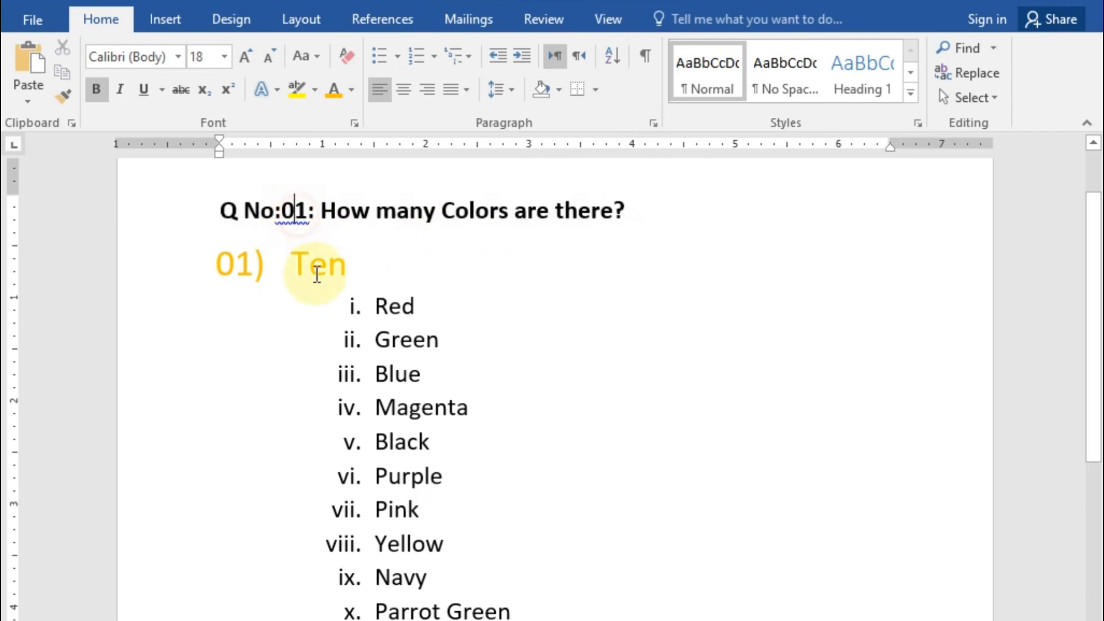
pyautogui.click(309, 270)
pyautogui.click(375, 303)
pyautogui.moveTo(375, 303); pyautogui.dragTo(431, 612)
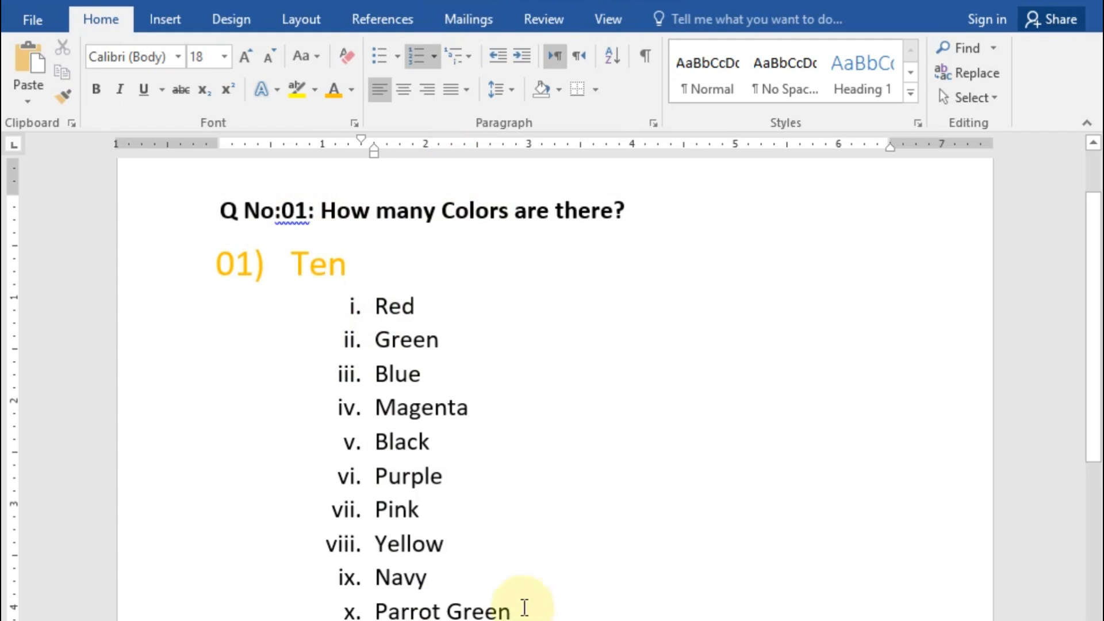
# Apply the 1. / 1.1. / 1.1.1. multilevel list style to the items from "Red" to "Parrot Green".
pyautogui.moveTo(522, 607); pyautogui.dragTo(360, 305)
pyautogui.click(459, 55)
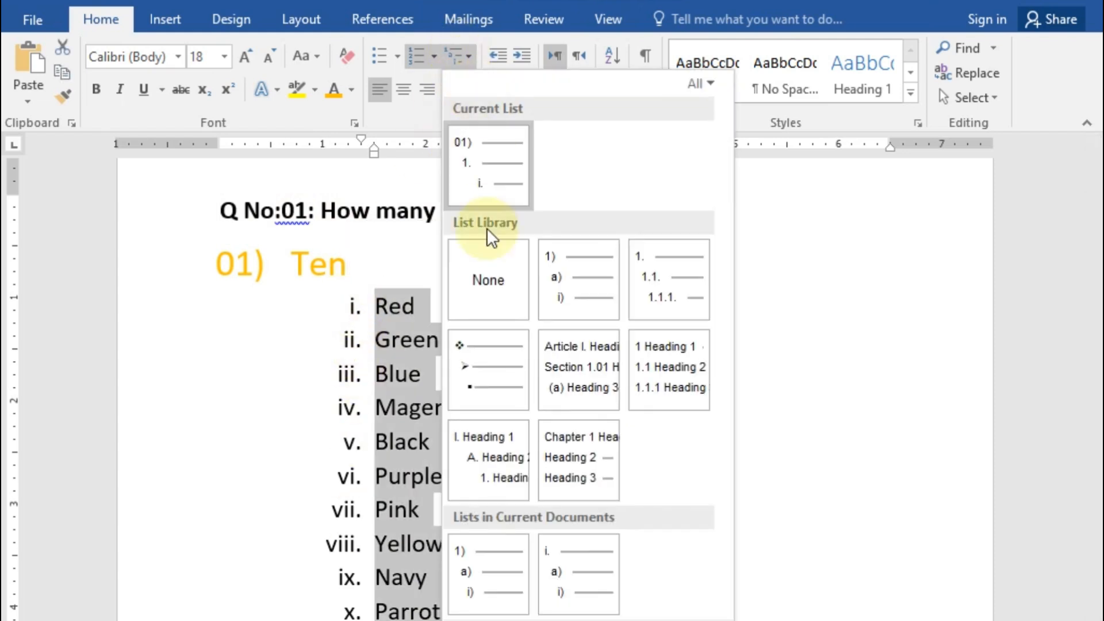
pyautogui.click(667, 291)
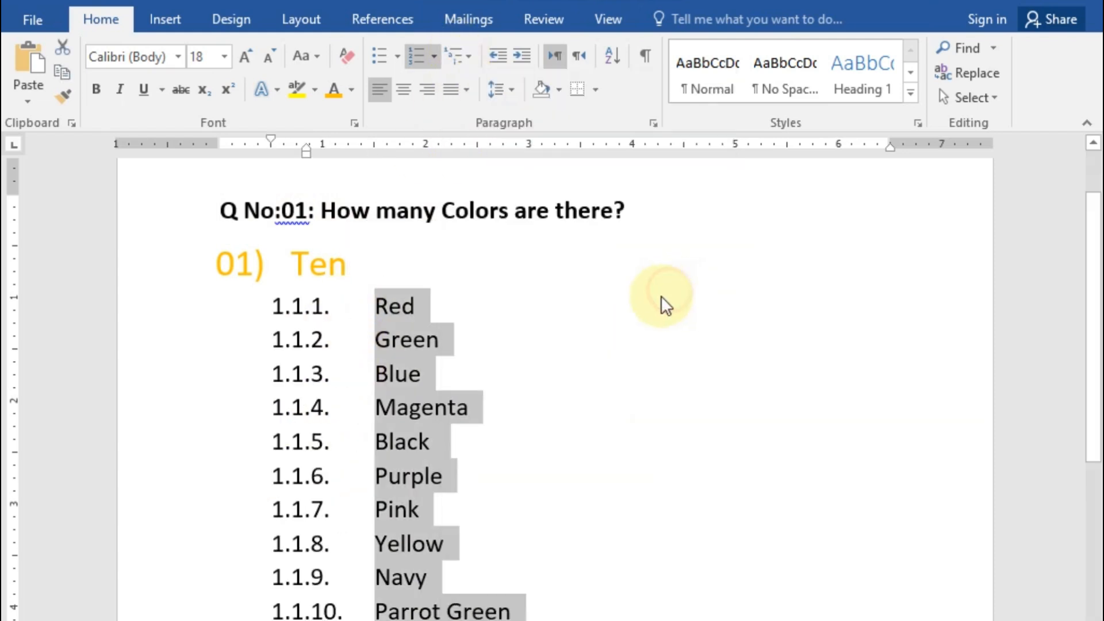
pyautogui.click(453, 57)
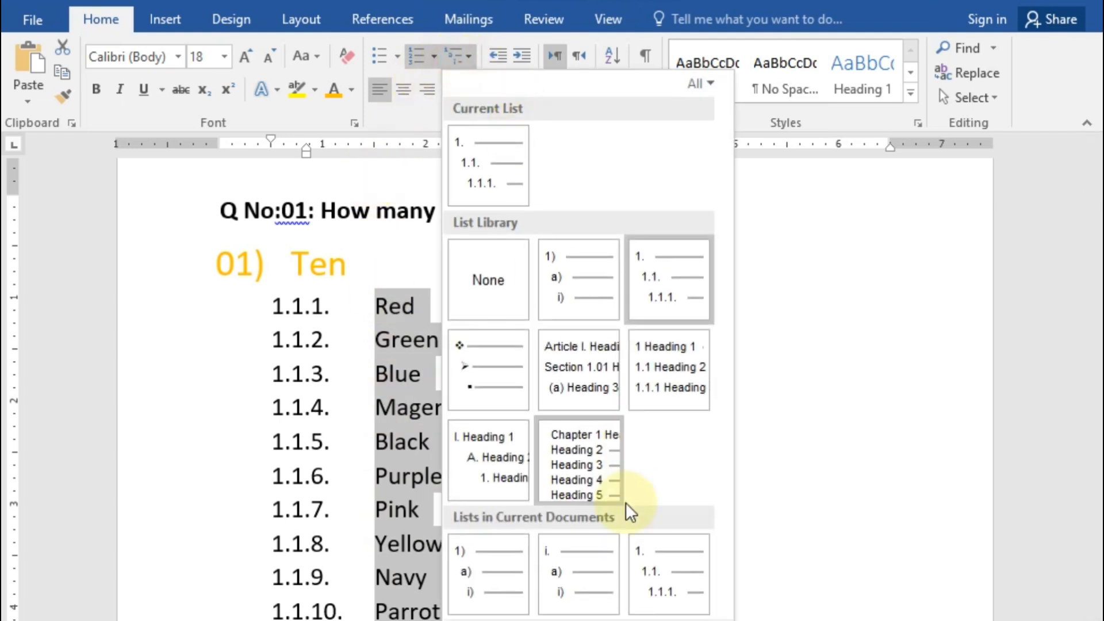
pyautogui.click(659, 585)
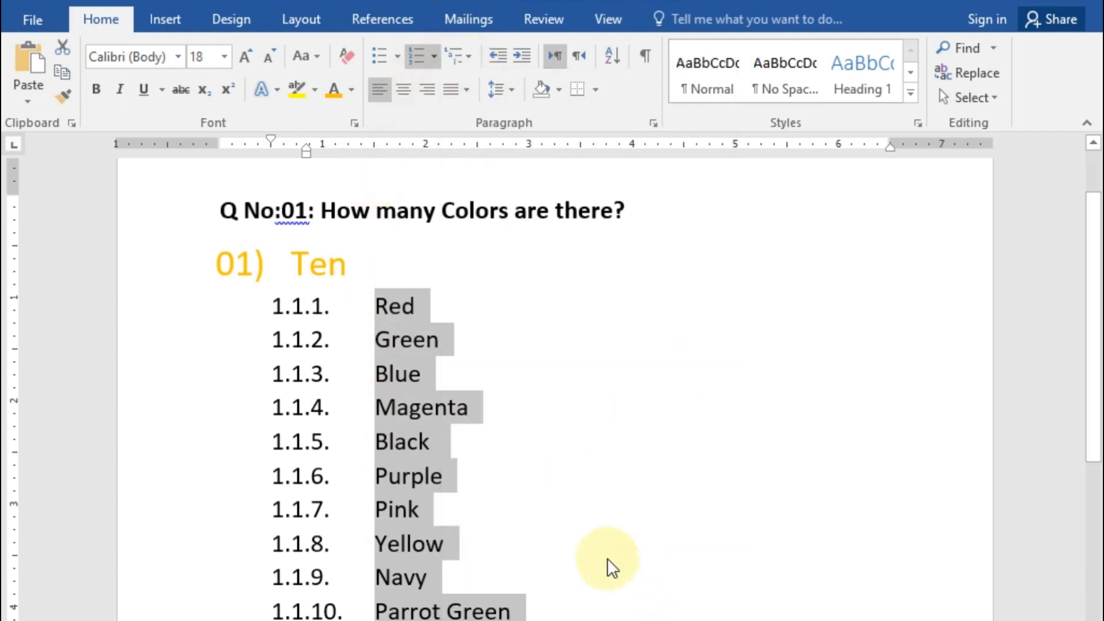
# Try the 1) / a) / i) multilevel list on the color items, and return them to the 1. / 1.1. / 1.1.1. style.
pyautogui.click(460, 55)
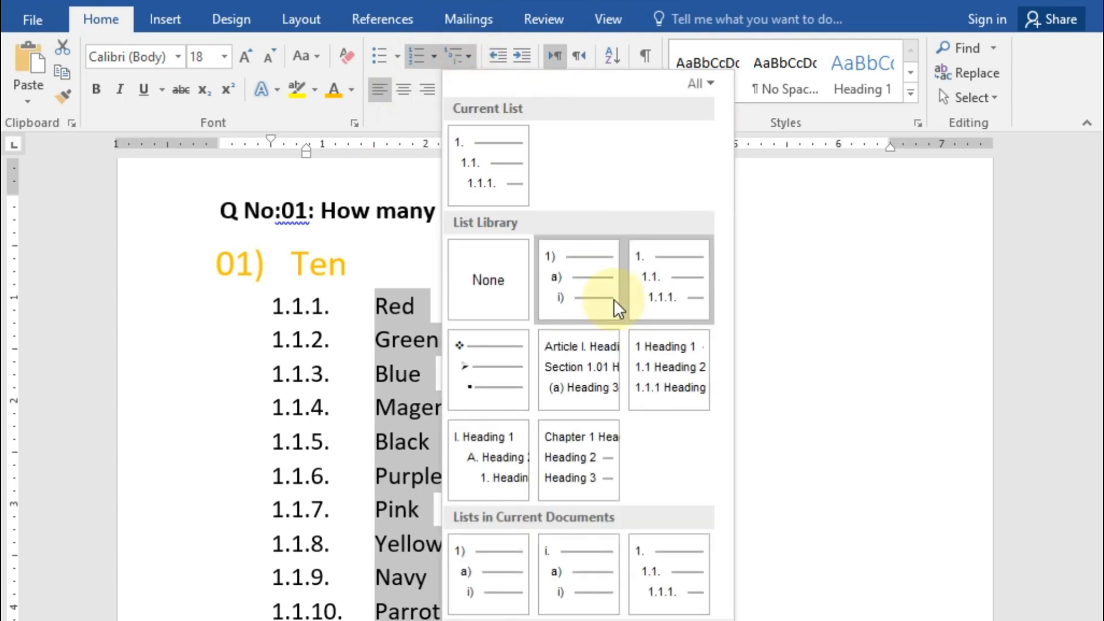
pyautogui.click(613, 298)
pyautogui.click(459, 54)
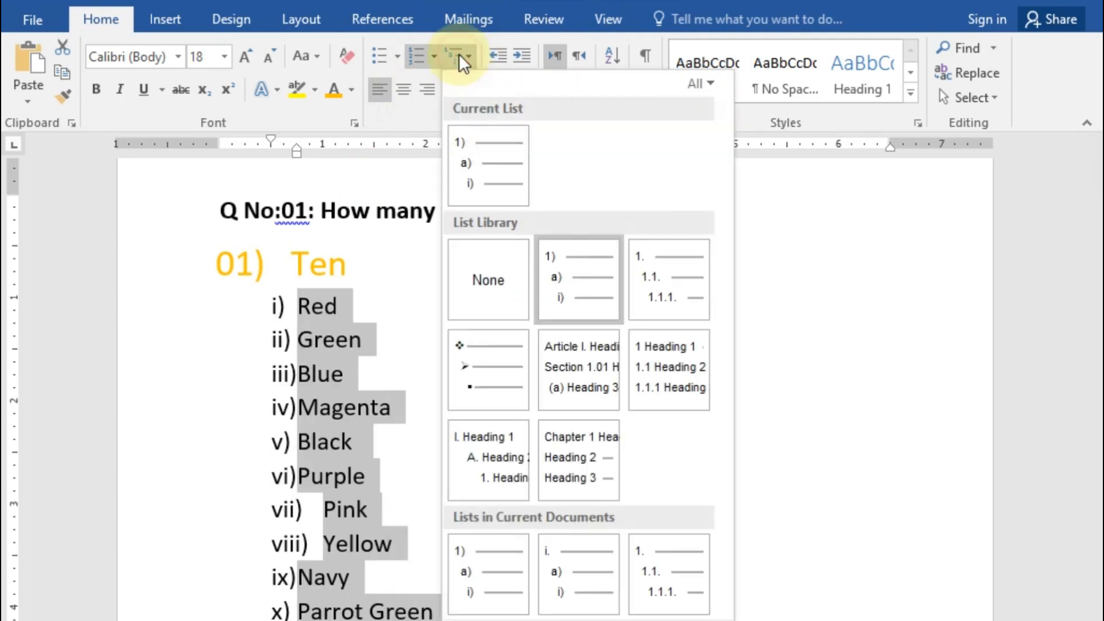
pyautogui.click(664, 291)
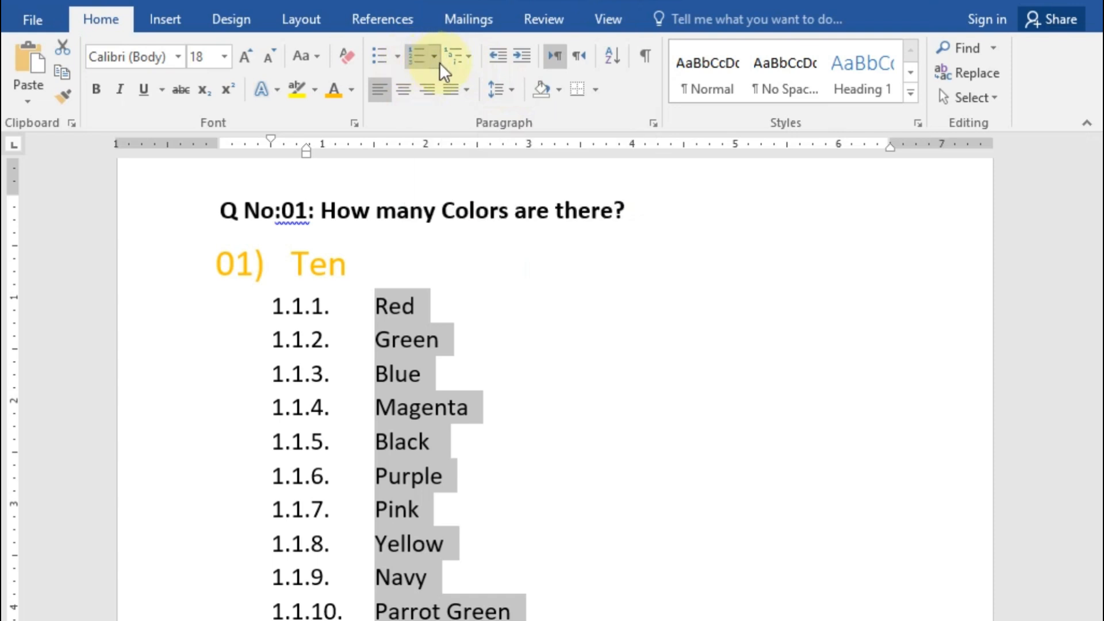
# Apply the document's existing i. / a) / i) multilevel list to the color items so they are numbered i), ii), iii).
pyautogui.click(472, 60)
pyautogui.click(555, 562)
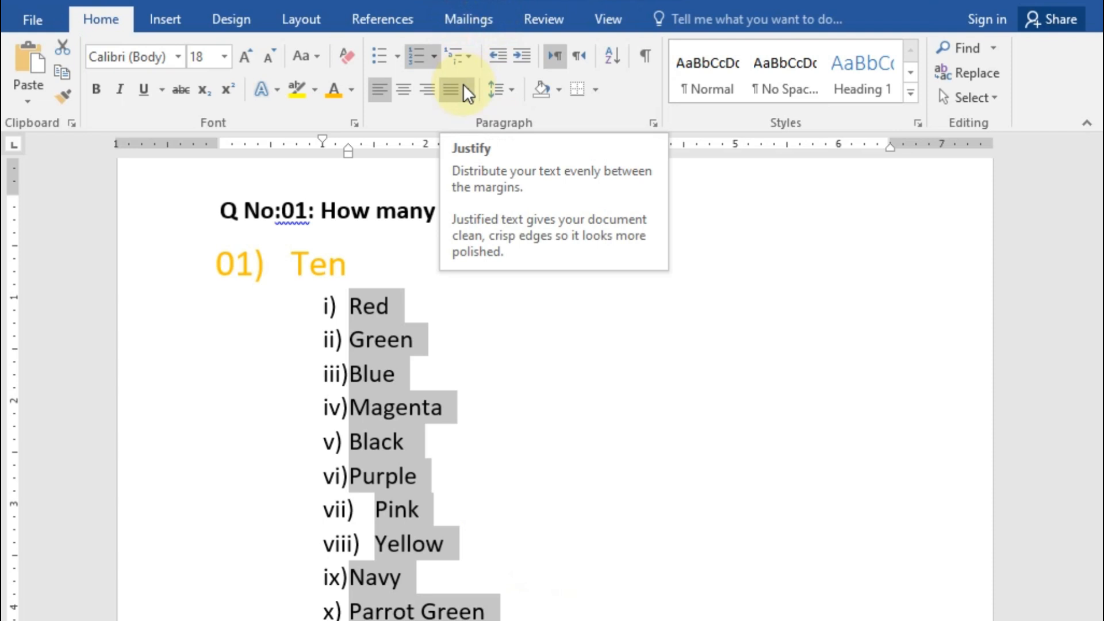
pyautogui.click(535, 540)
pyautogui.click(492, 612)
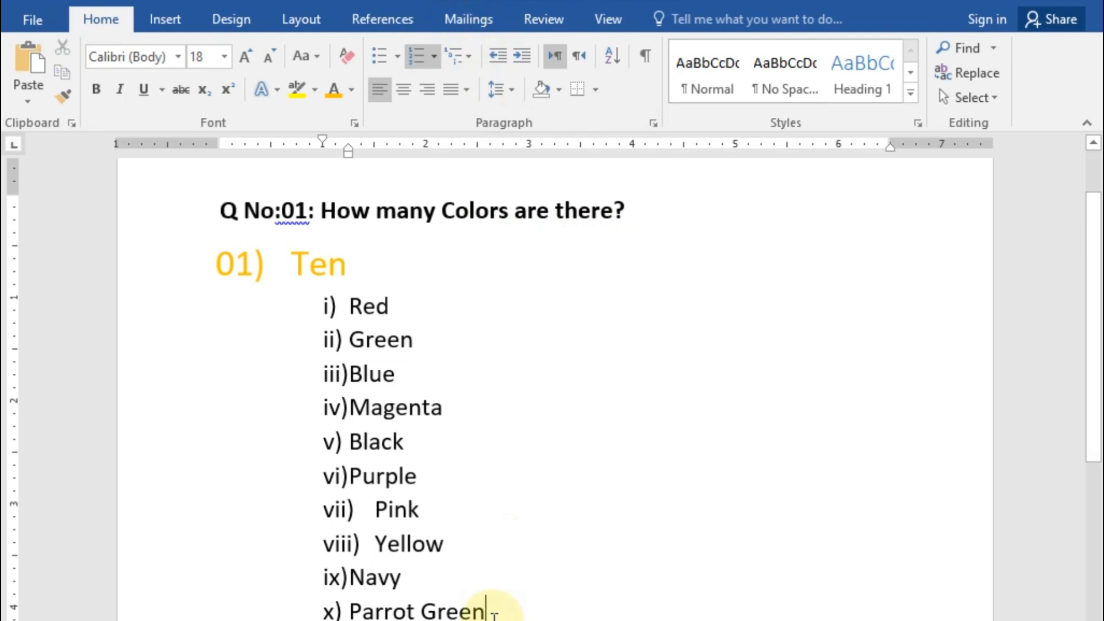